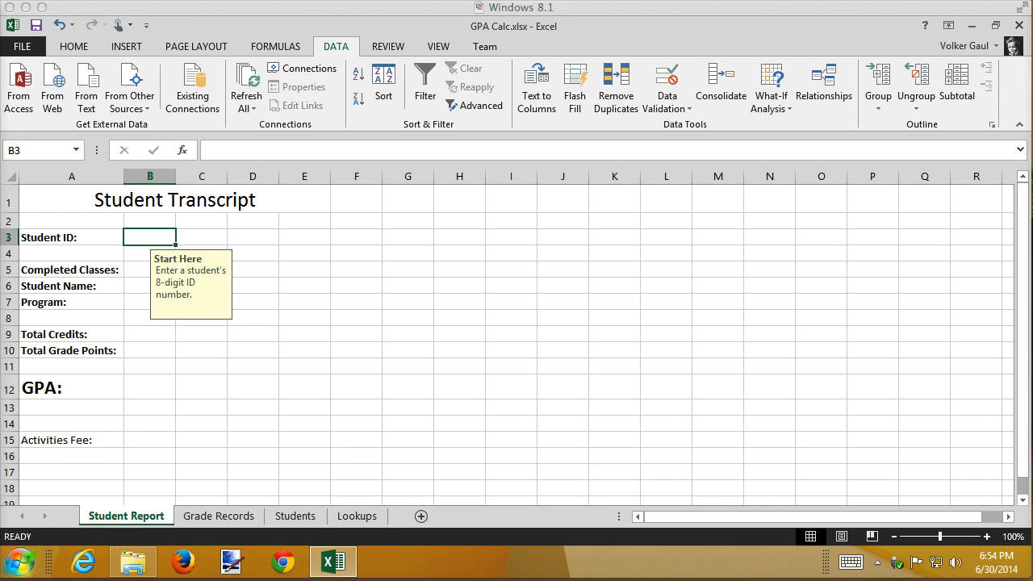
pyautogui.click(226, 518)
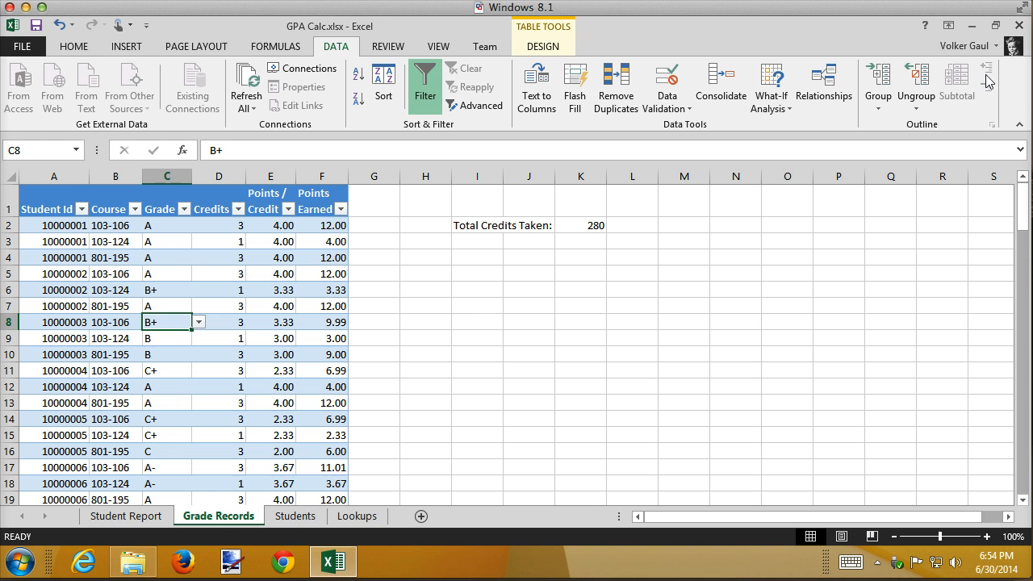
pyautogui.click(973, 27)
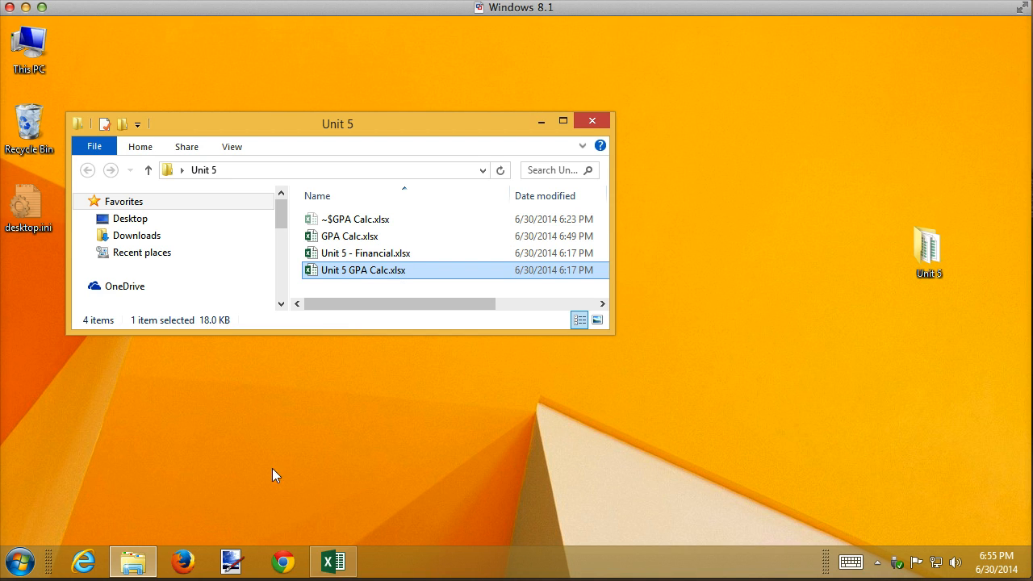
pyautogui.click(340, 562)
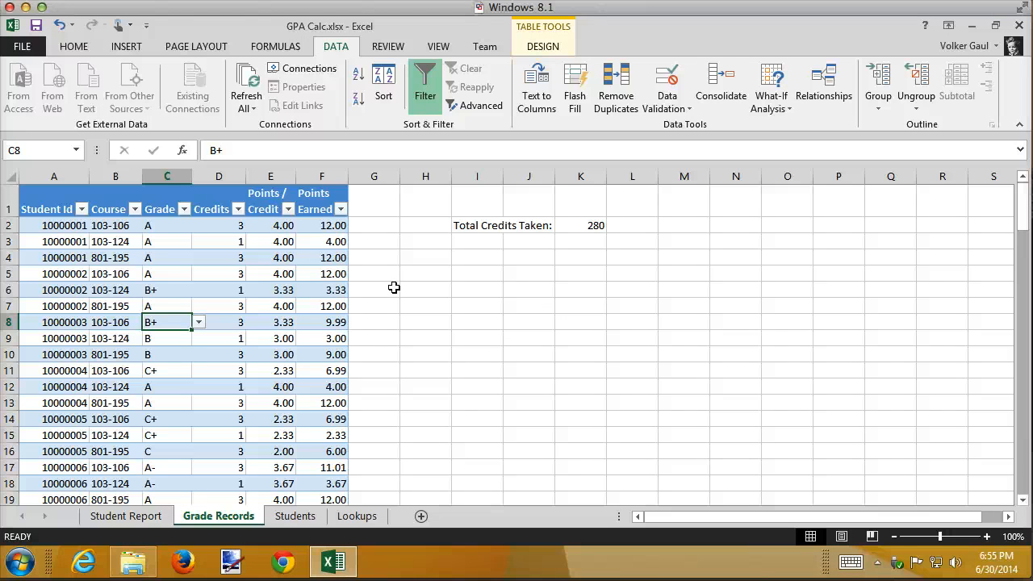
# On the Student Report sheet, move the Completed Classes label from cell A5 to A8
pyautogui.click(135, 519)
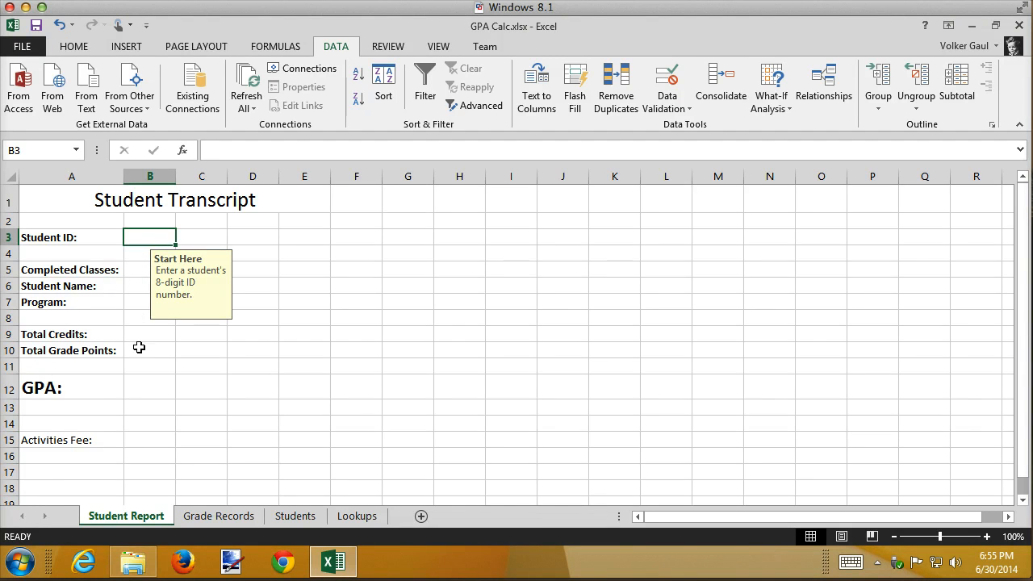
pyautogui.click(11, 269)
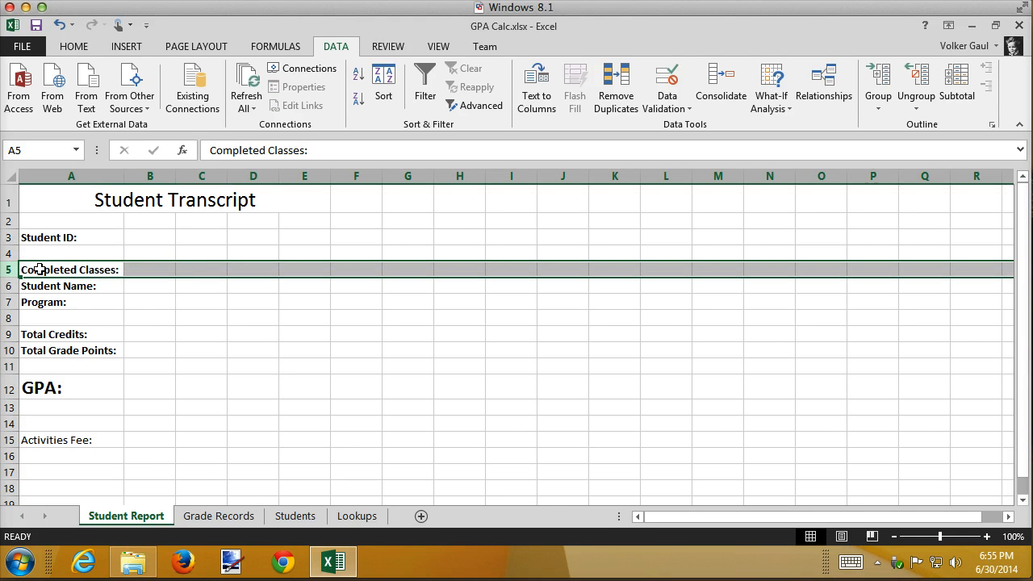
pyautogui.click(49, 269)
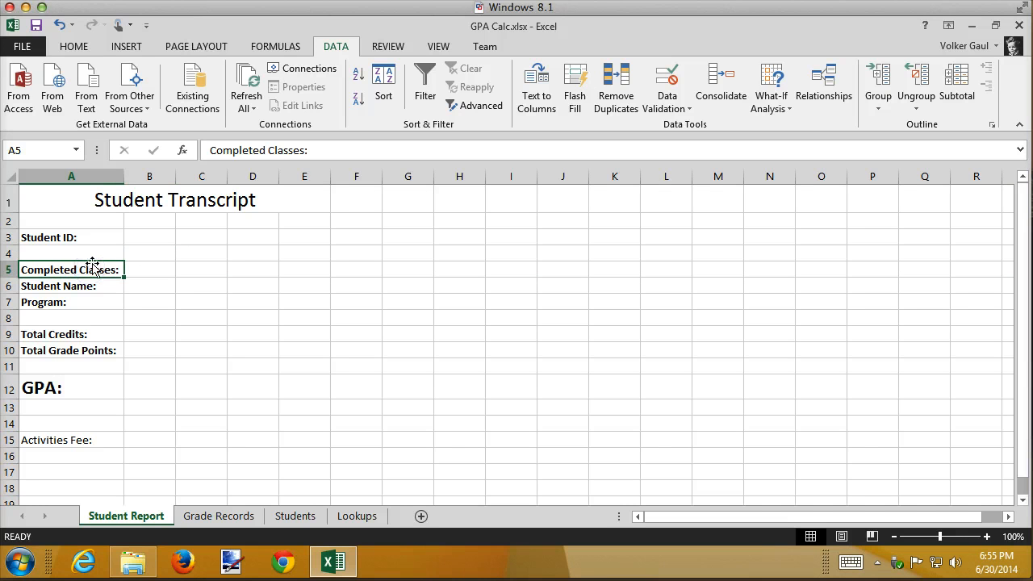
pyautogui.moveTo(93, 267); pyautogui.dragTo(82, 320)
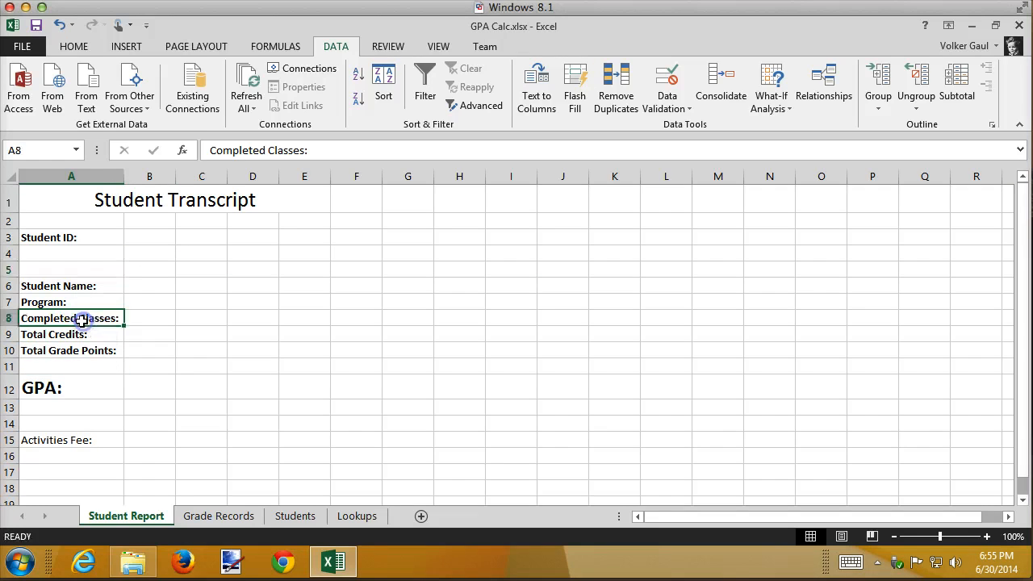
# Insert a blank row above the Completed Classes row and delete the empty row 4
pyautogui.rightClick(6, 317)
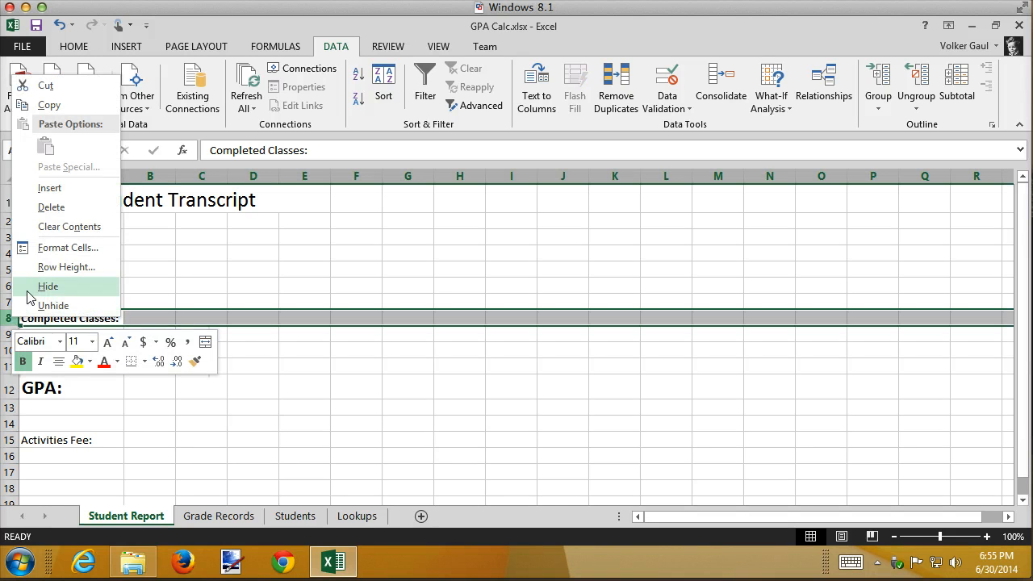
pyautogui.click(50, 194)
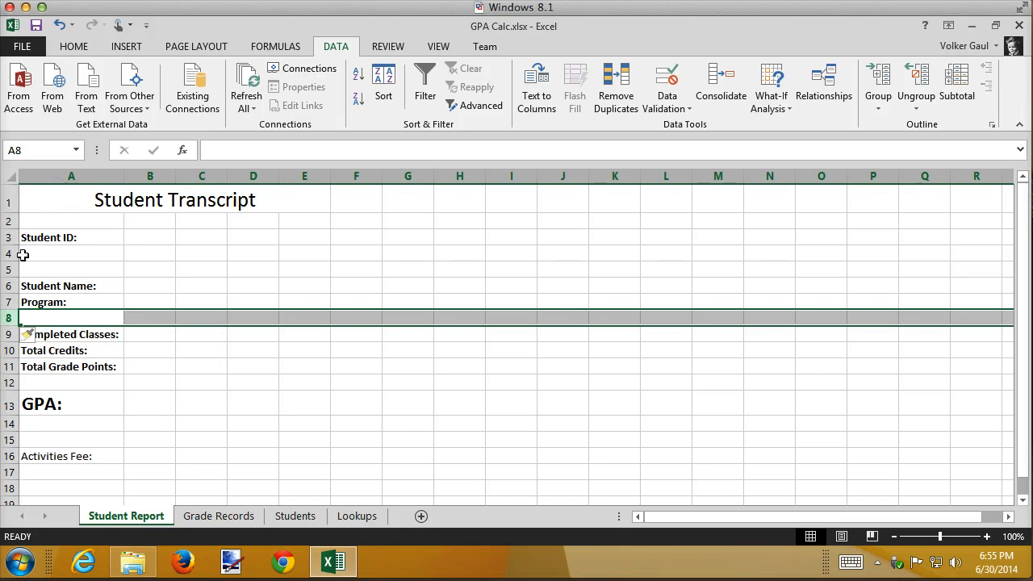
pyautogui.click(13, 254)
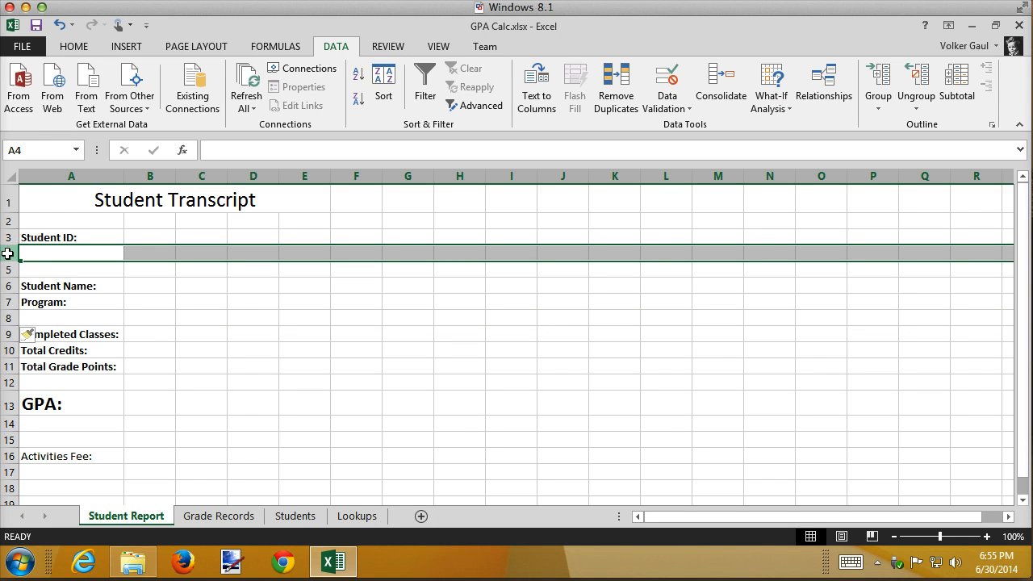
pyautogui.rightClick(9, 254)
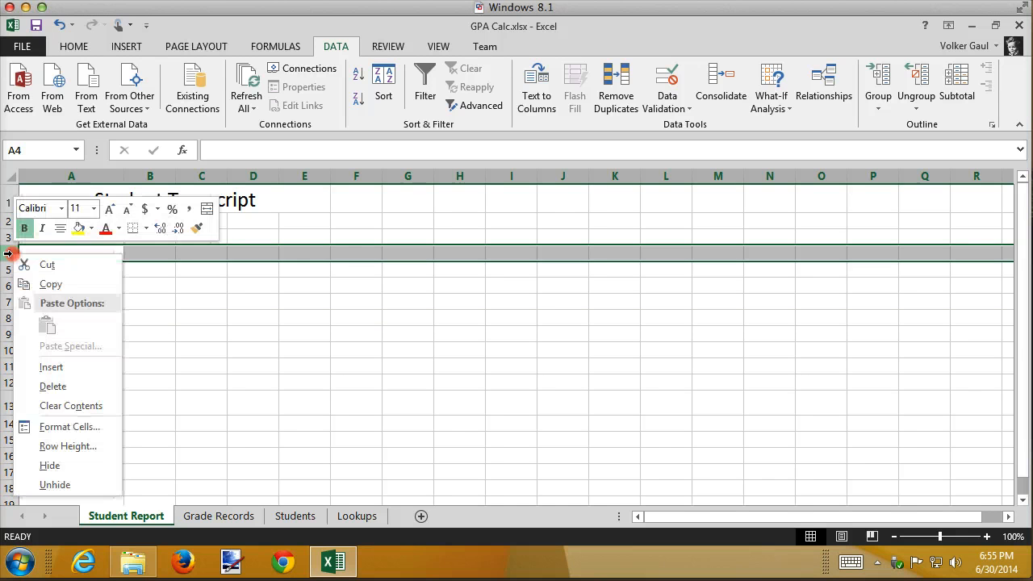
pyautogui.click(44, 386)
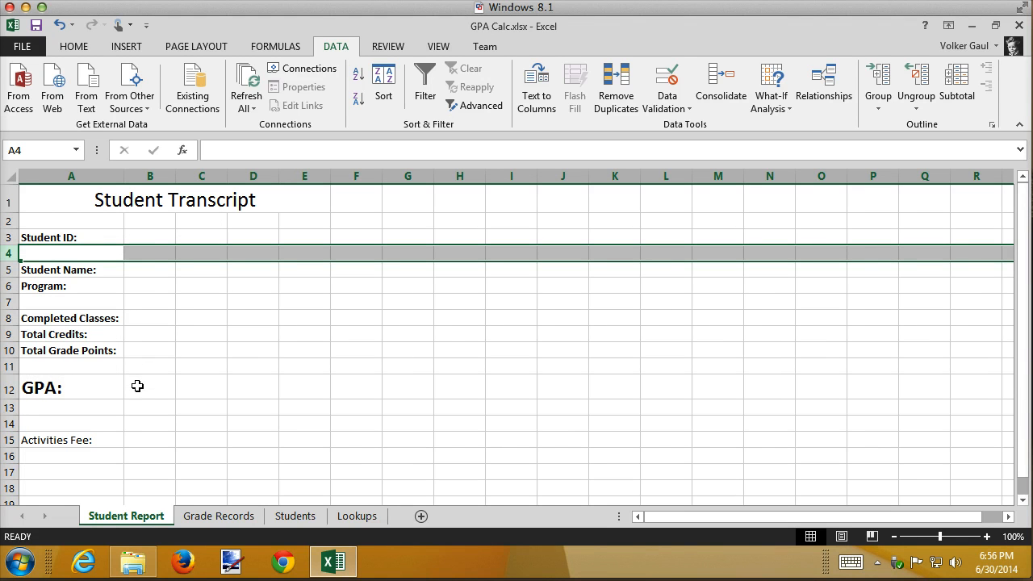
# Review the data on the Grade Records, Students and Lookups sheets
pyautogui.click(148, 237)
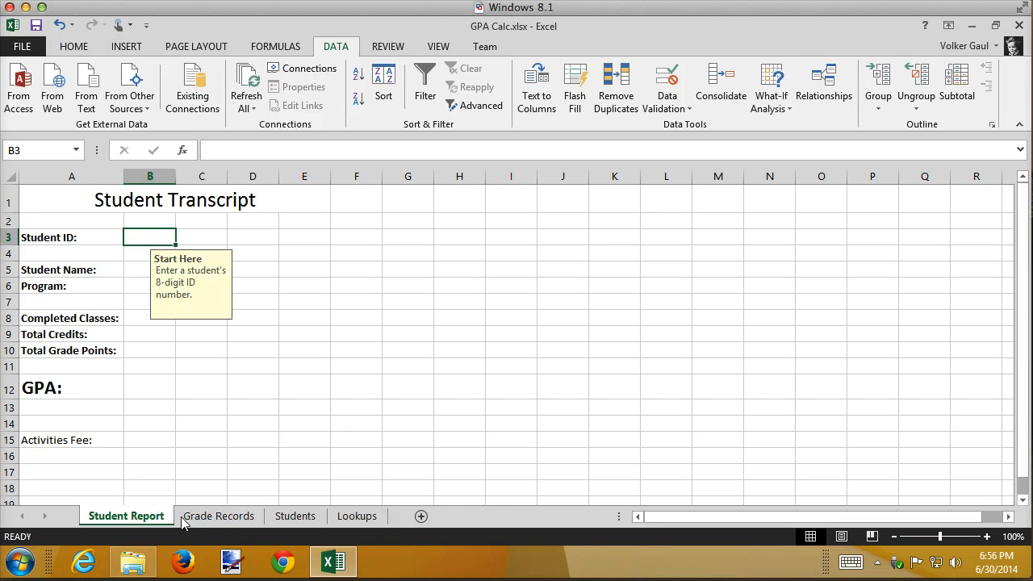
pyautogui.click(207, 517)
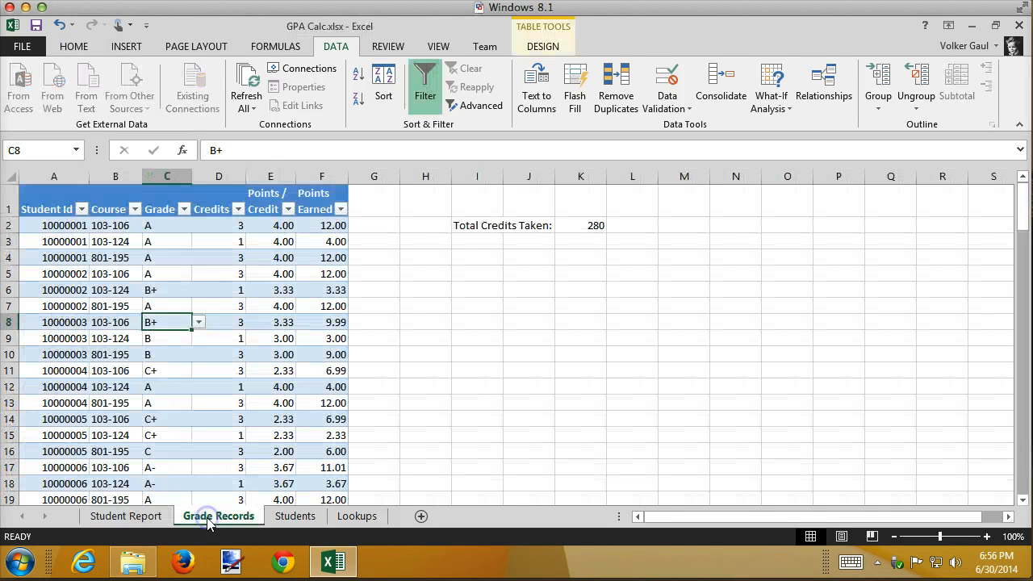
pyautogui.scroll(-16, 149, 303)
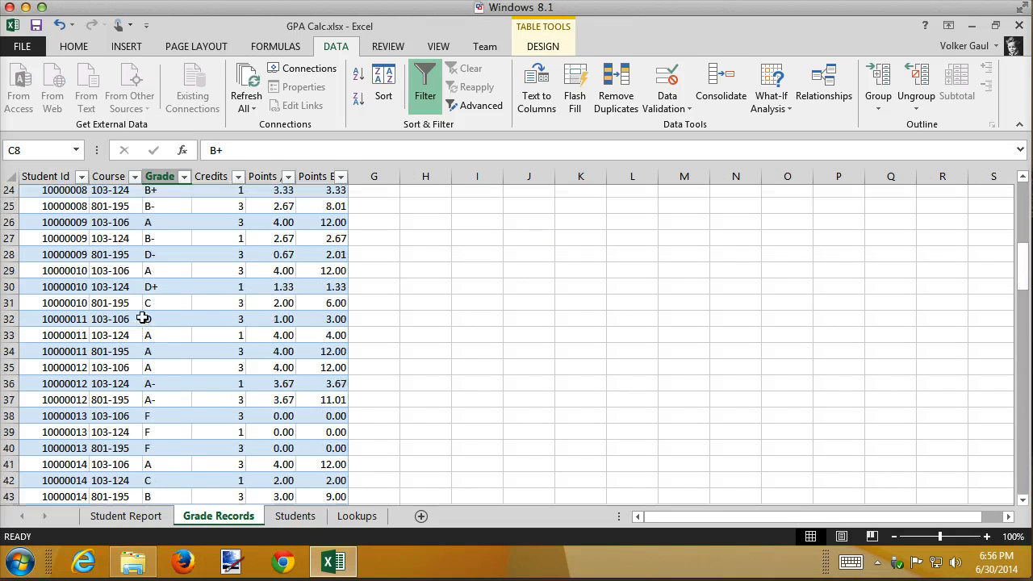
pyautogui.scroll(16, 142, 319)
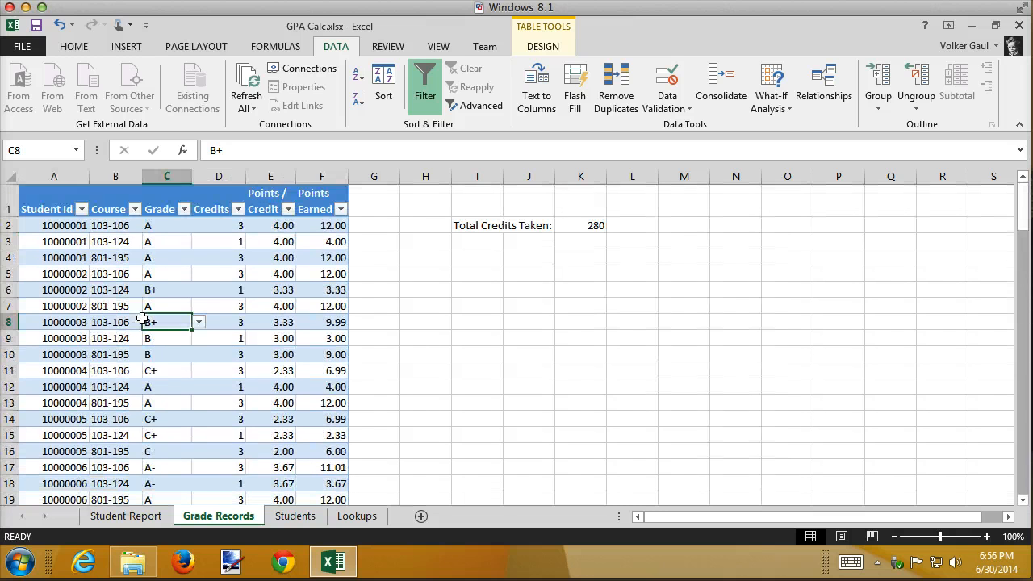
pyautogui.click(290, 517)
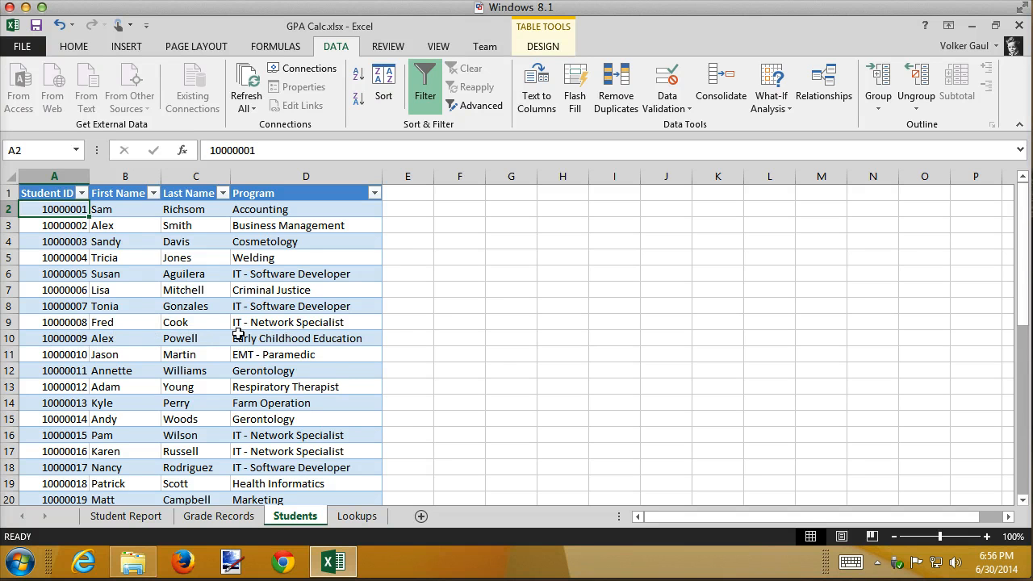
pyautogui.click(196, 516)
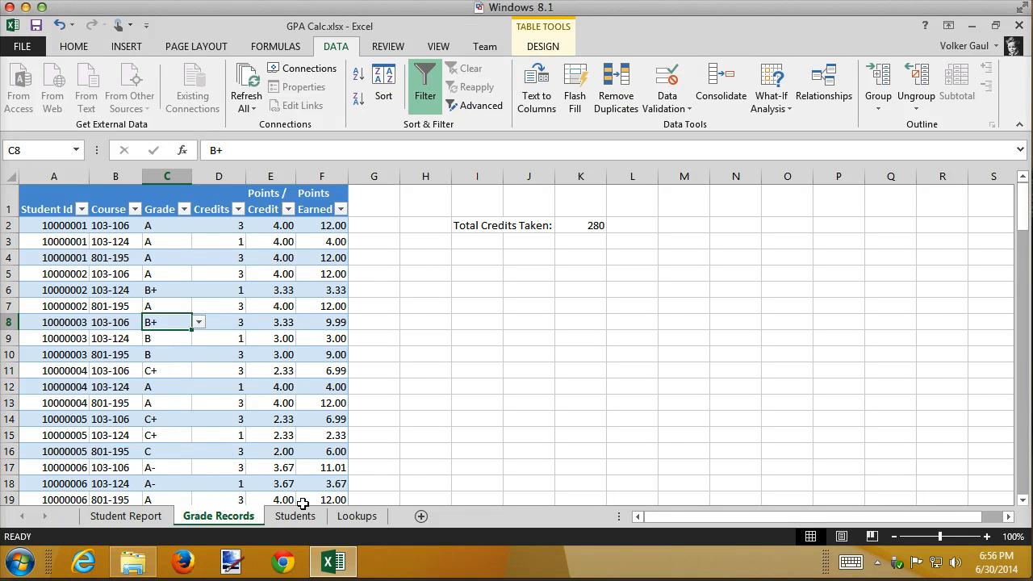
pyautogui.click(352, 517)
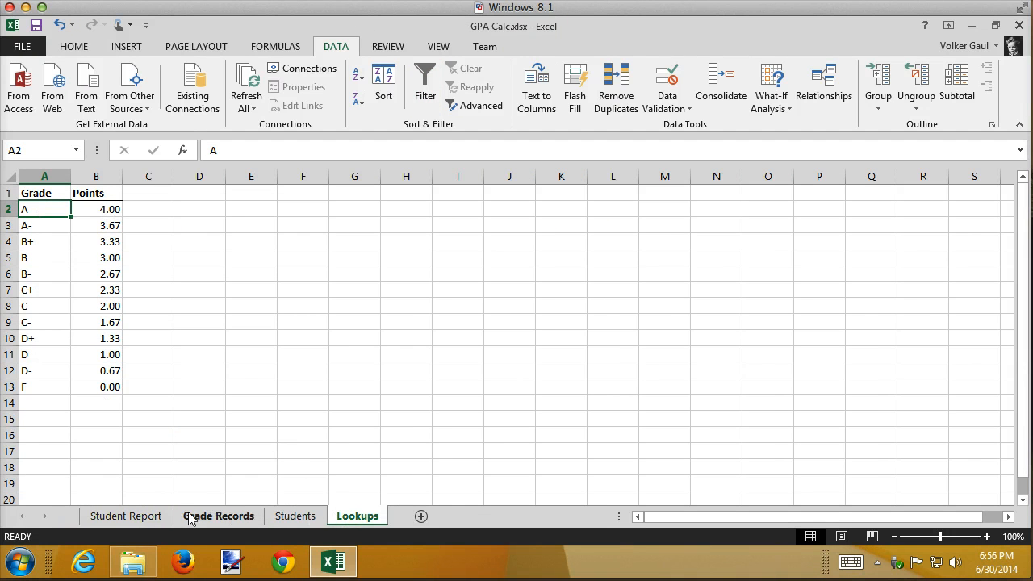
pyautogui.click(295, 516)
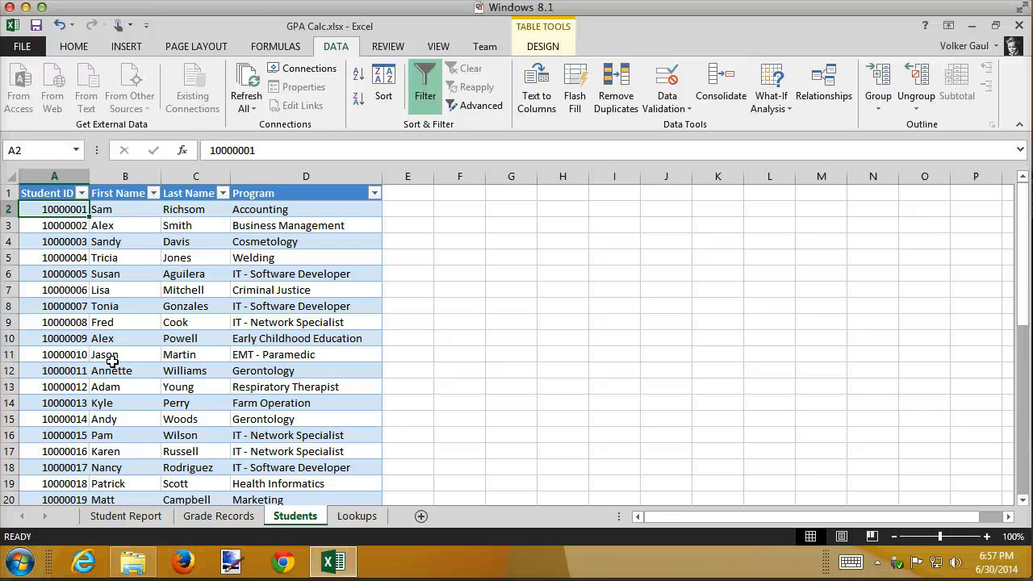
# Enter an existing student's eight-digit ID in cell B3 of the Student Report sheet
pyautogui.click(118, 522)
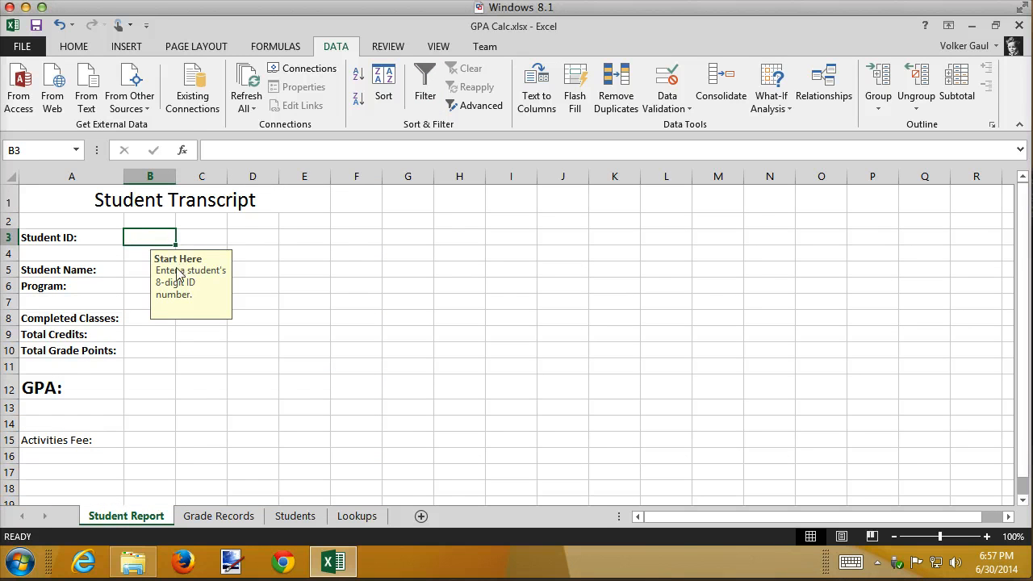
pyautogui.click(150, 238)
pyautogui.write('1000')
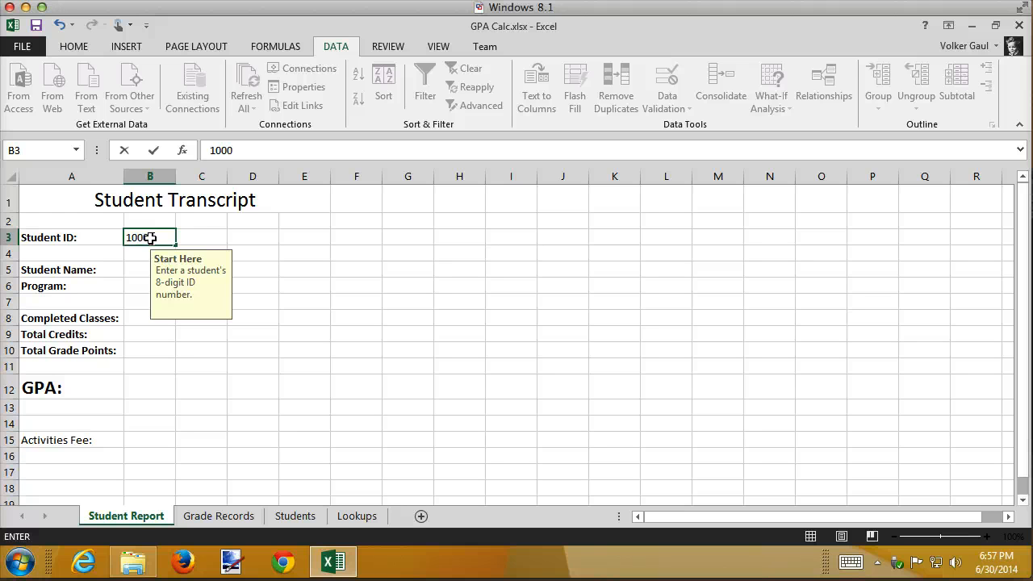
pyautogui.write('00005')
pyautogui.press('Return')
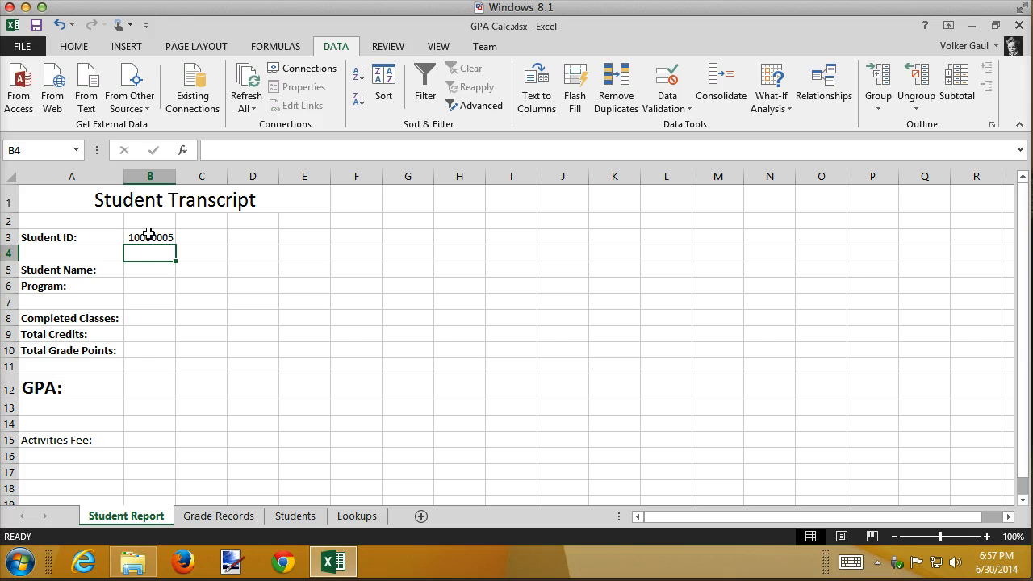
# Search the function list for "lookup" and insert the VLOOKUP function in the Program cell B6
pyautogui.click(143, 286)
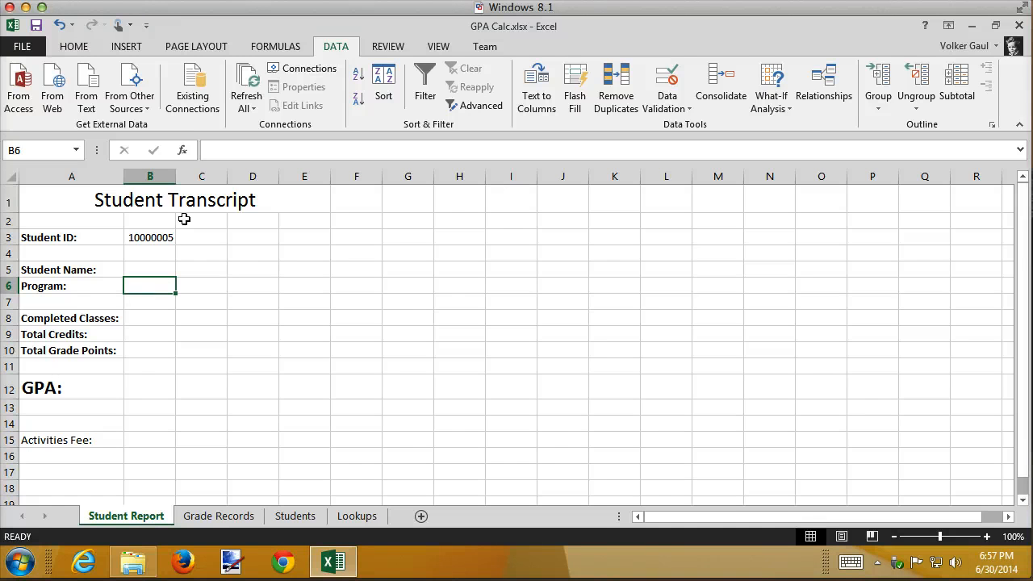
pyautogui.click(182, 151)
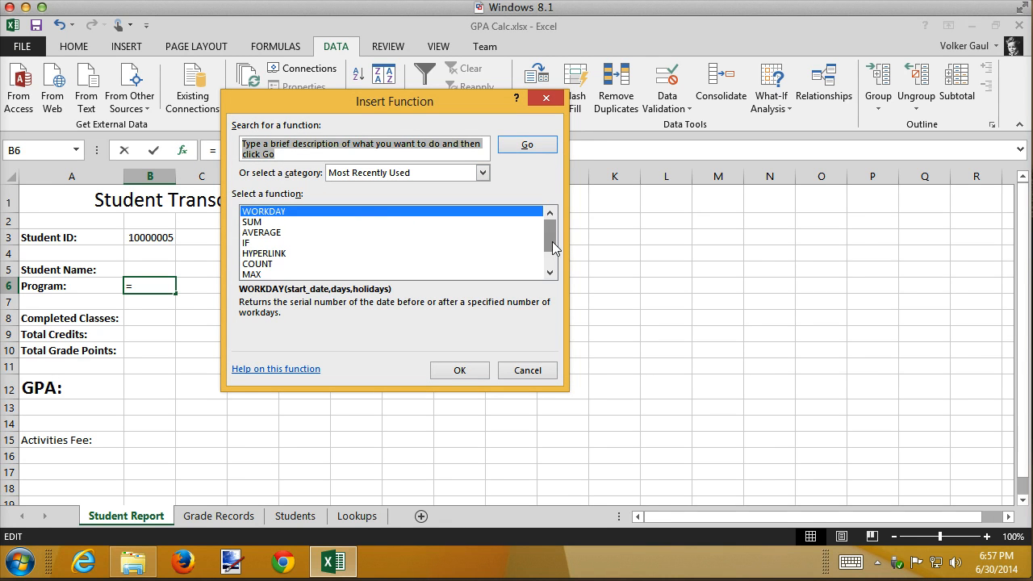
pyautogui.moveTo(551, 246)
pyautogui.mouseDown()
pyautogui.moveTo(552, 266)
pyautogui.moveTo(555, 240)
pyautogui.mouseUp()
pyautogui.moveTo(288, 152); pyautogui.dragTo(230, 146)
pyautogui.write('lookup')
pyautogui.press('Return')
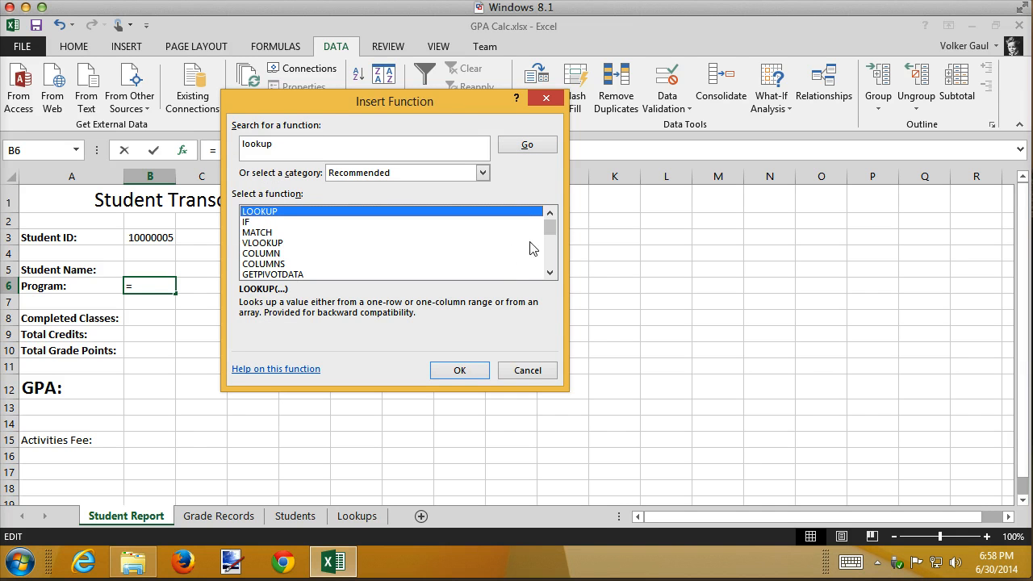
pyautogui.moveTo(552, 226); pyautogui.dragTo(555, 235)
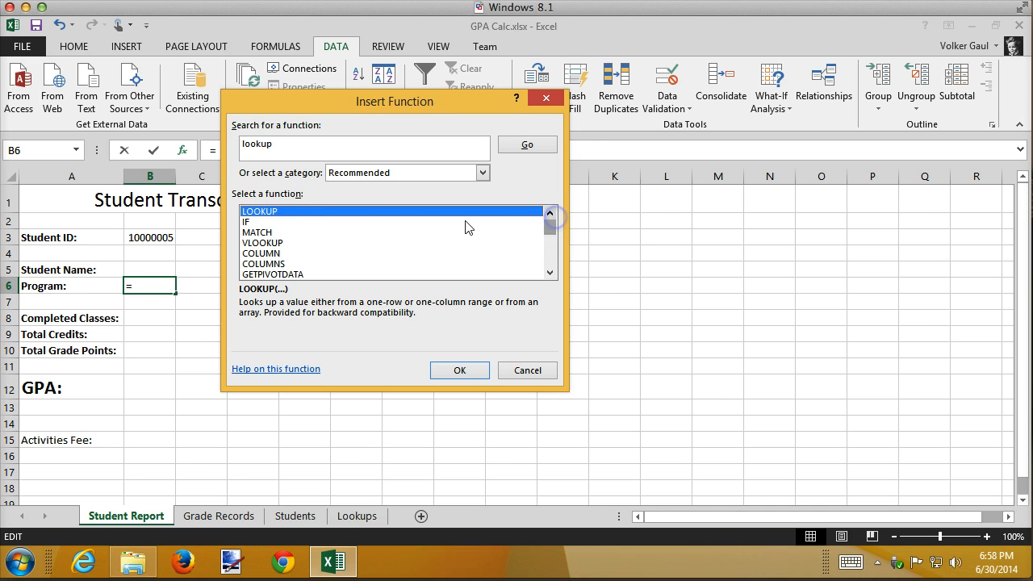
pyautogui.click(262, 245)
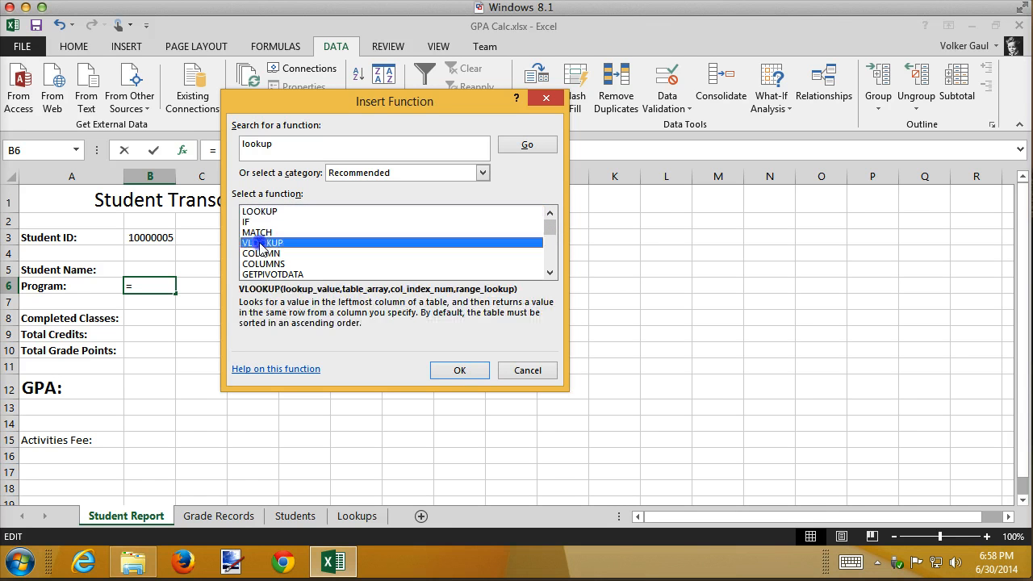
pyautogui.click(482, 370)
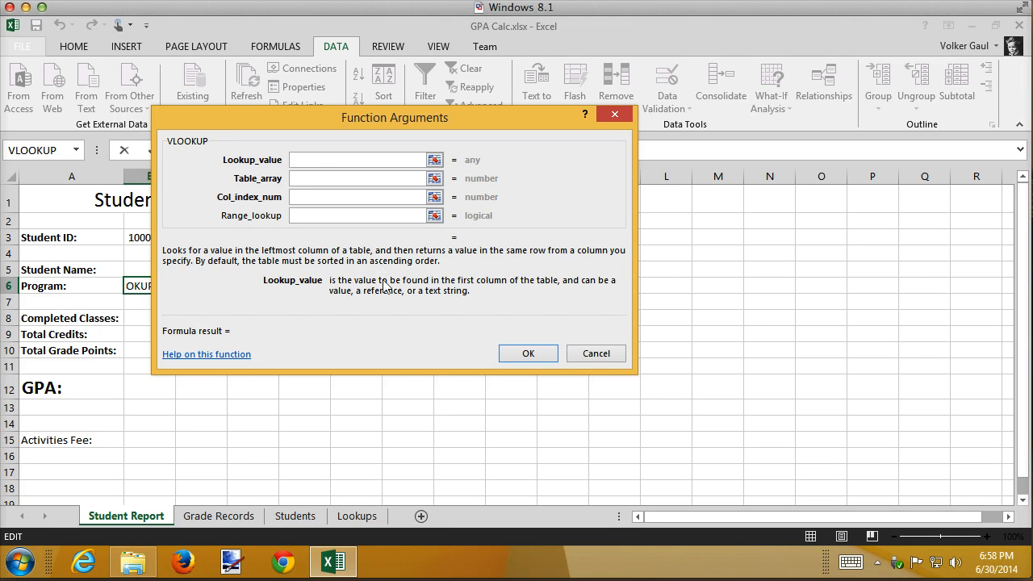
# Set the VLOOKUP's Lookup_value argument to the student ID cell B3
pyautogui.click(332, 177)
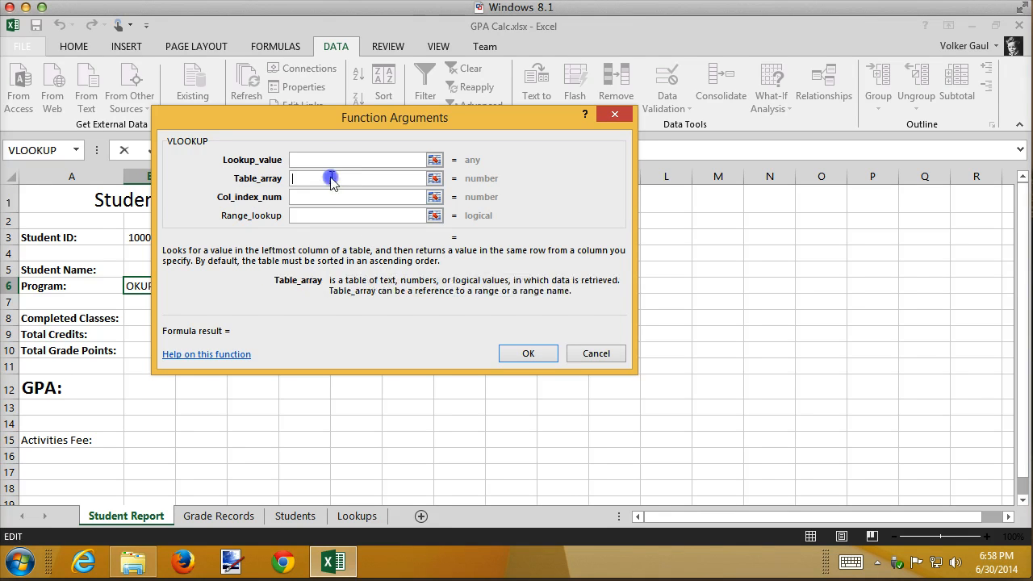
pyautogui.click(338, 196)
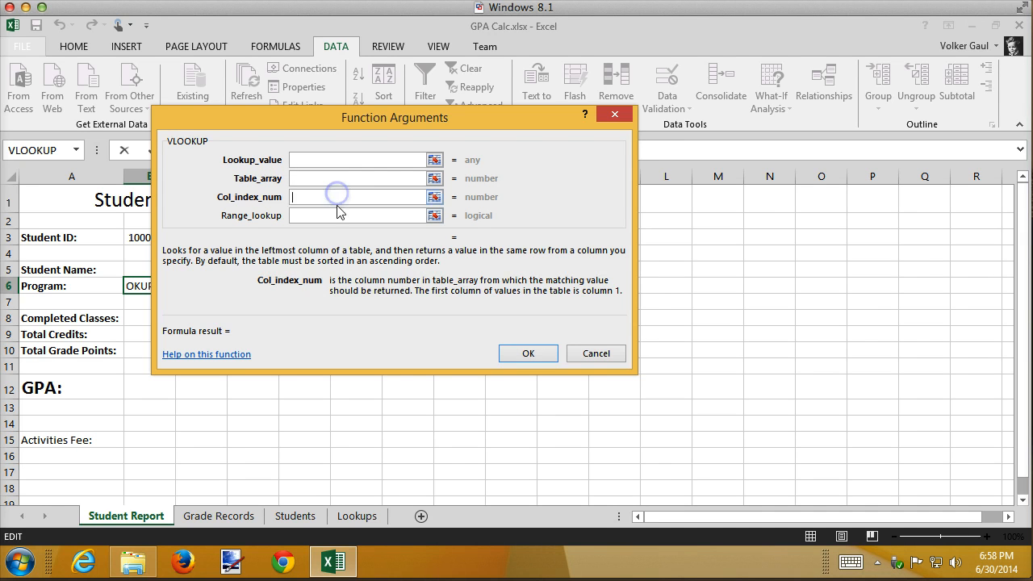
pyautogui.click(338, 213)
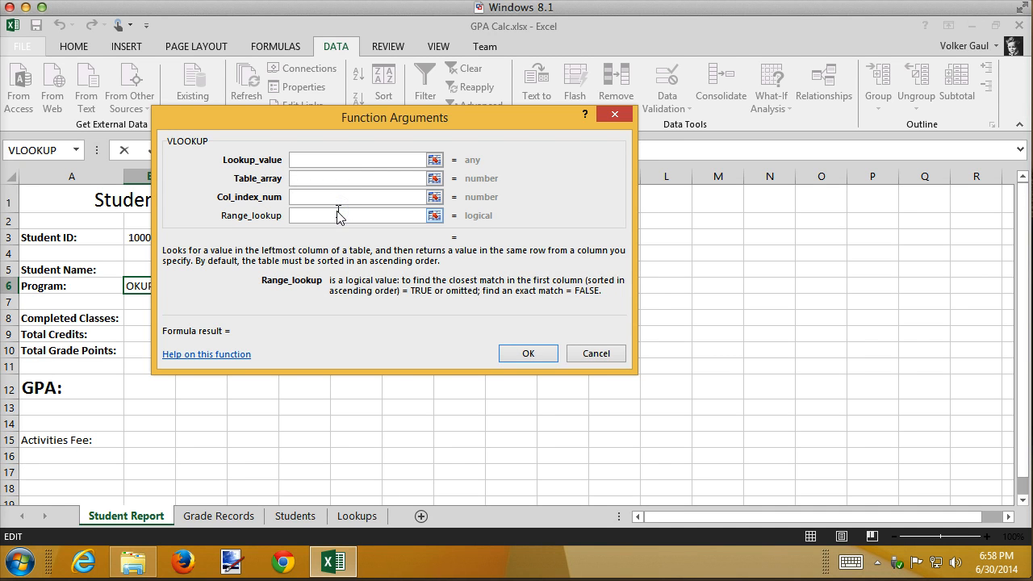
pyautogui.click(333, 159)
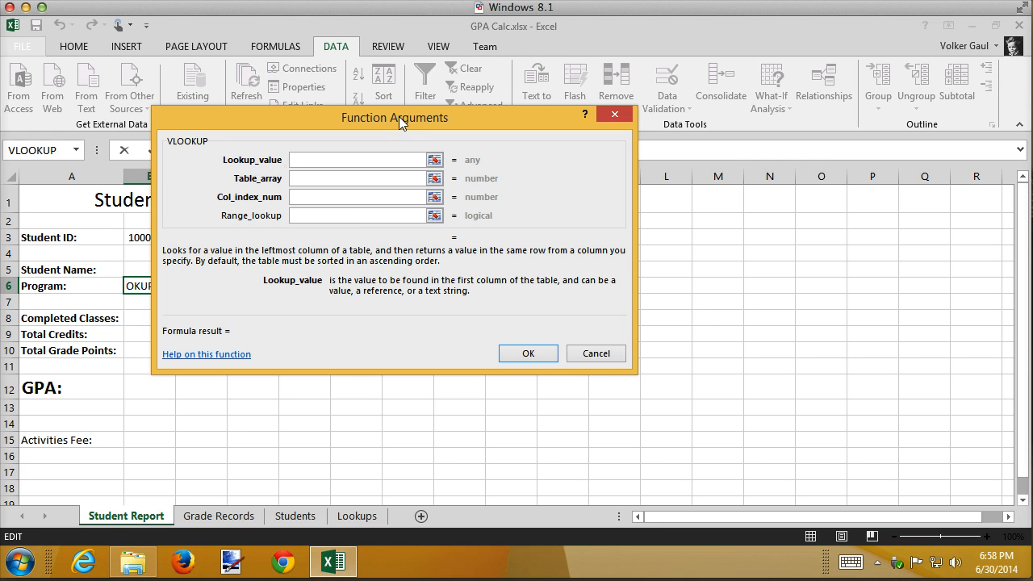
pyautogui.moveTo(401, 116); pyautogui.dragTo(714, 119)
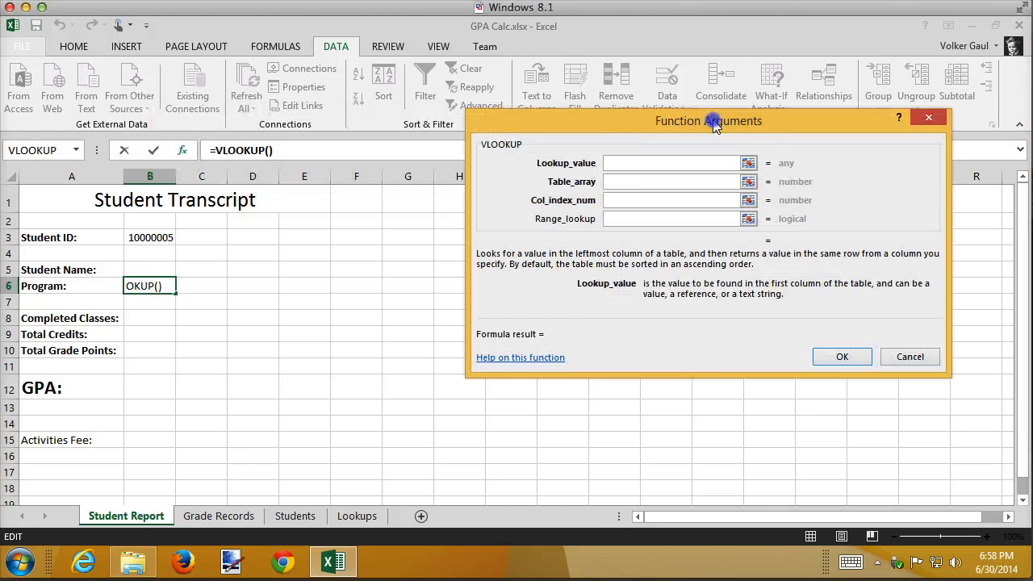
pyautogui.click(157, 238)
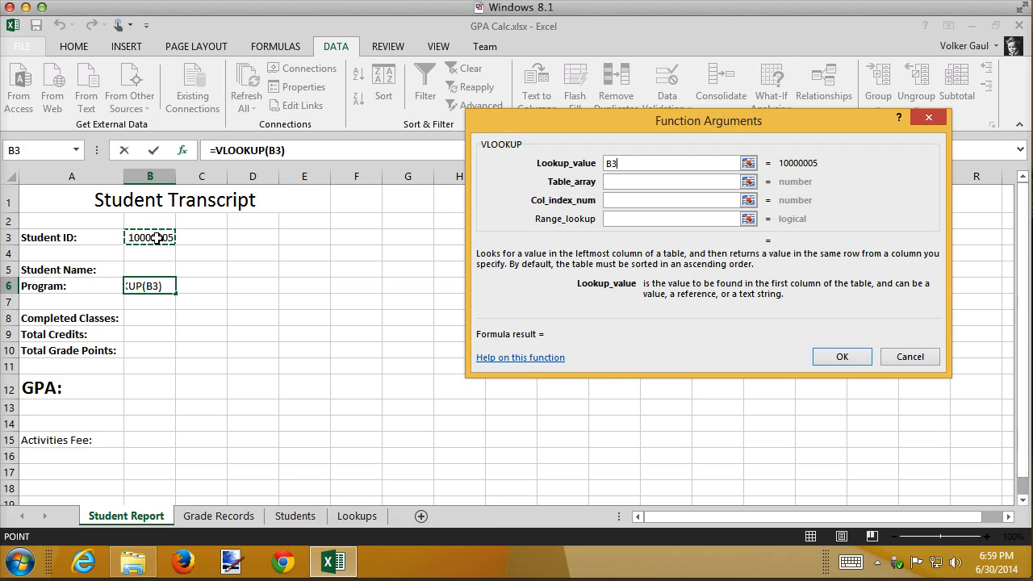
# Try to set the VLOOKUP's Table_array argument by picking cell A2 on the Students sheet
pyautogui.click(649, 181)
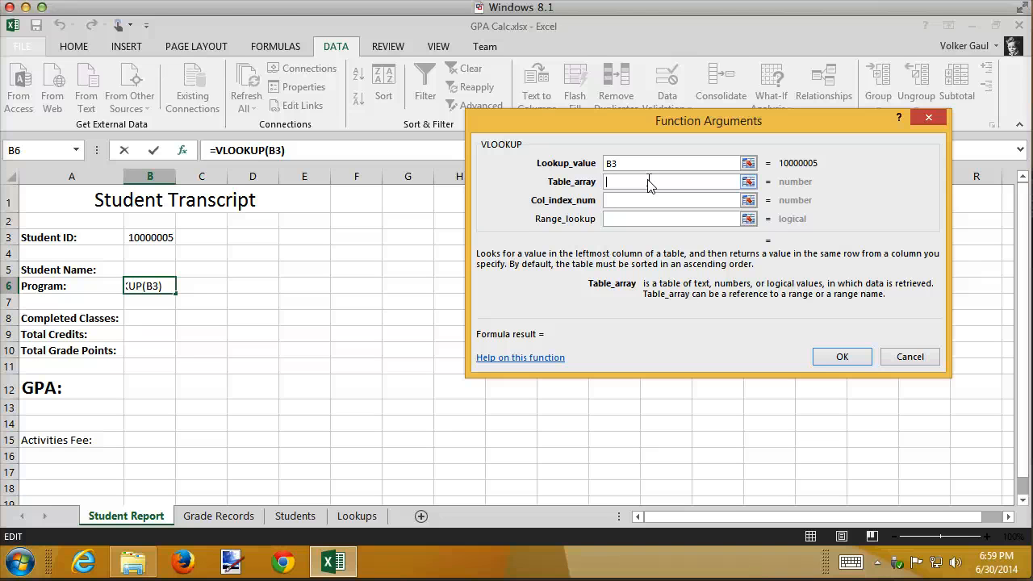
pyautogui.click(649, 182)
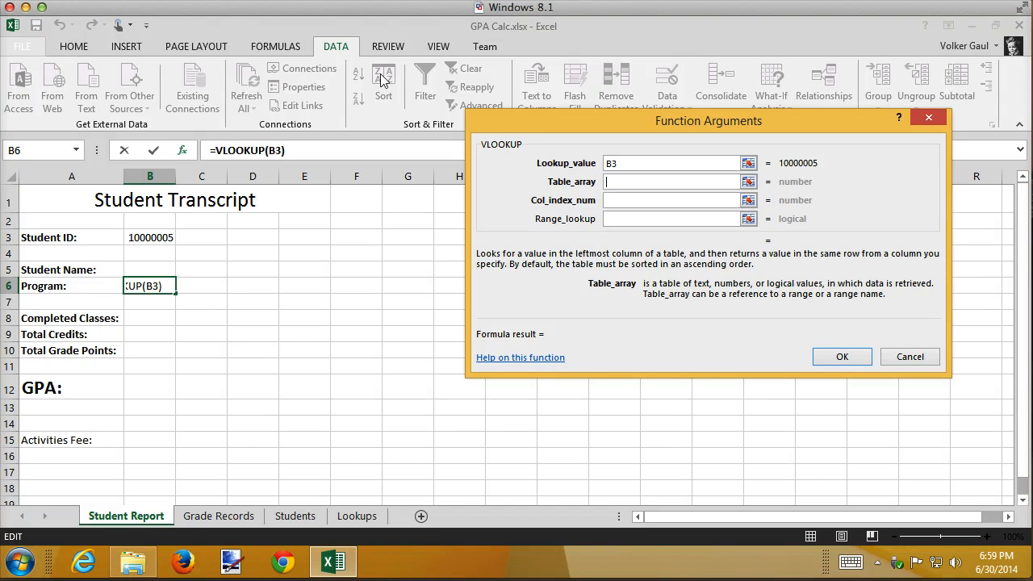
pyautogui.click(267, 47)
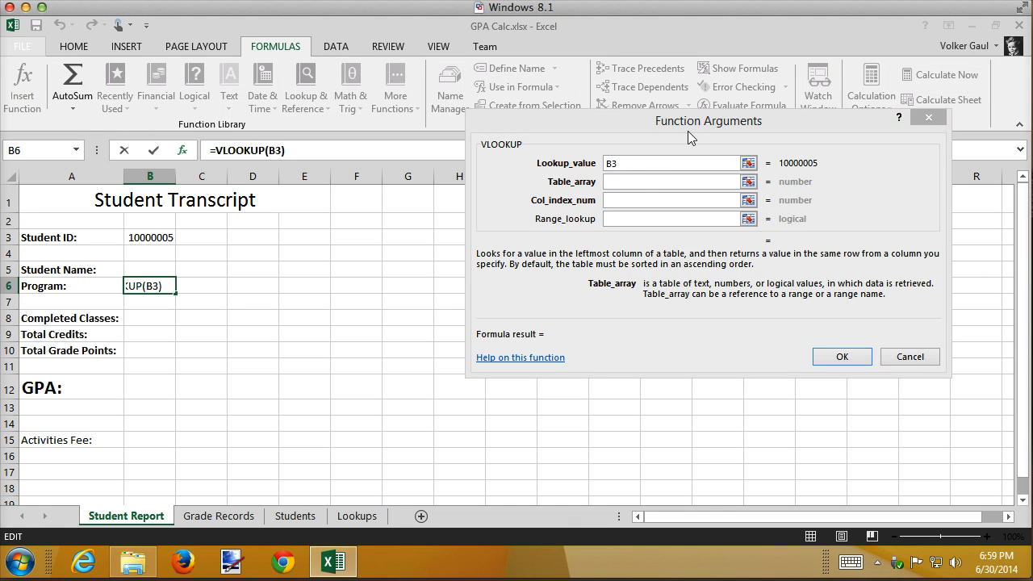
pyautogui.moveTo(688, 131); pyautogui.dragTo(626, 181)
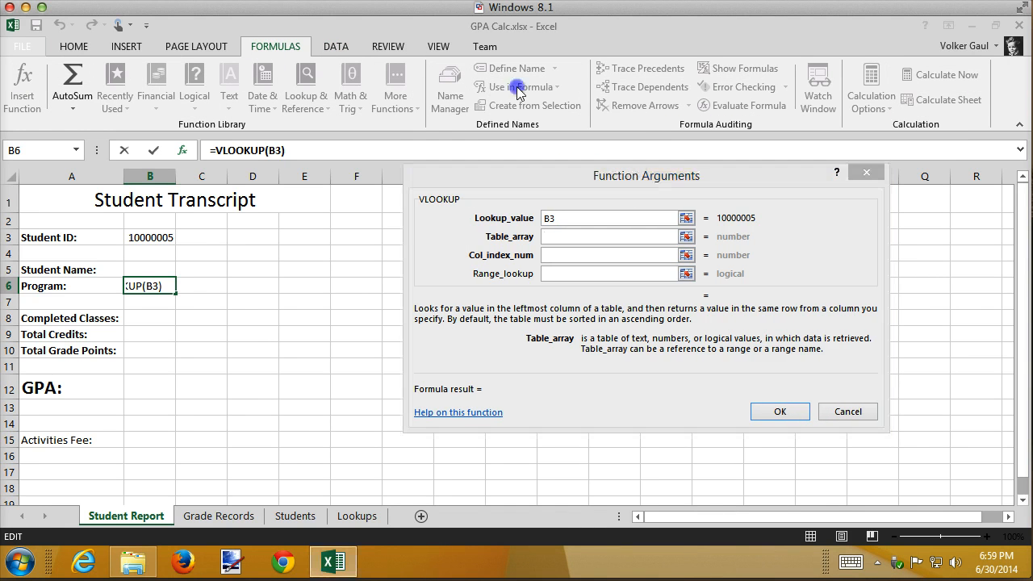
pyautogui.click(571, 236)
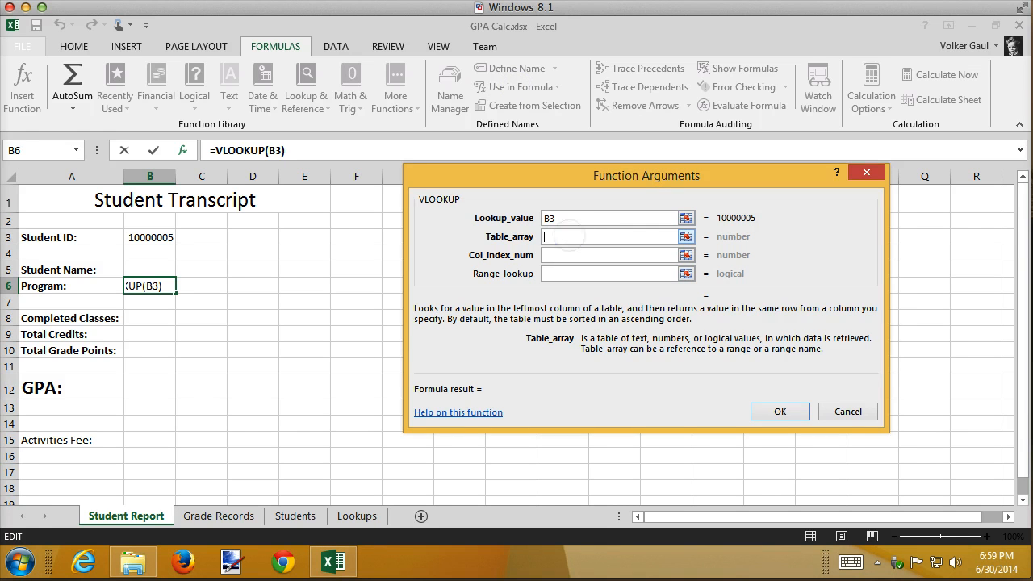
pyautogui.click(685, 237)
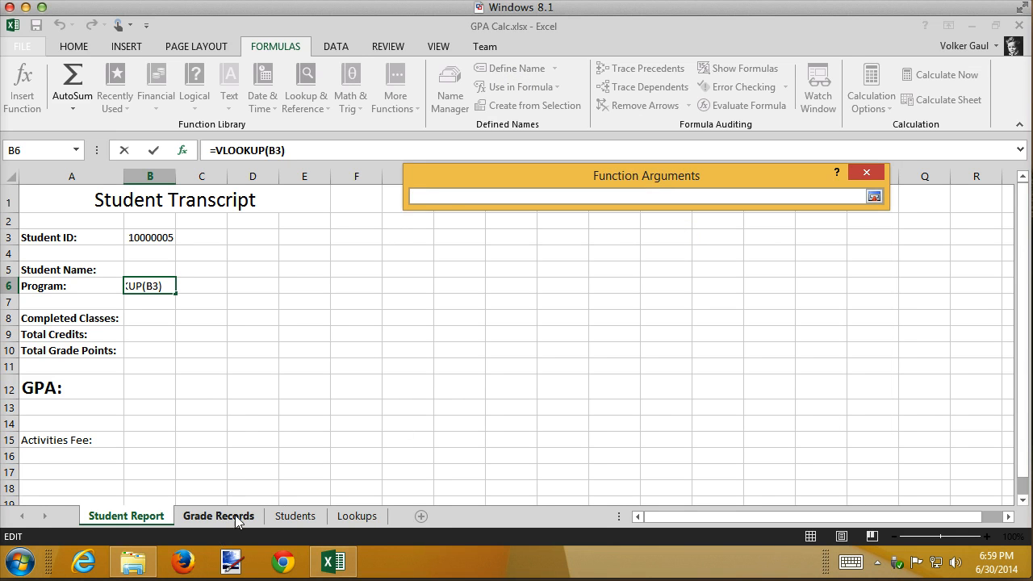
pyautogui.click(290, 517)
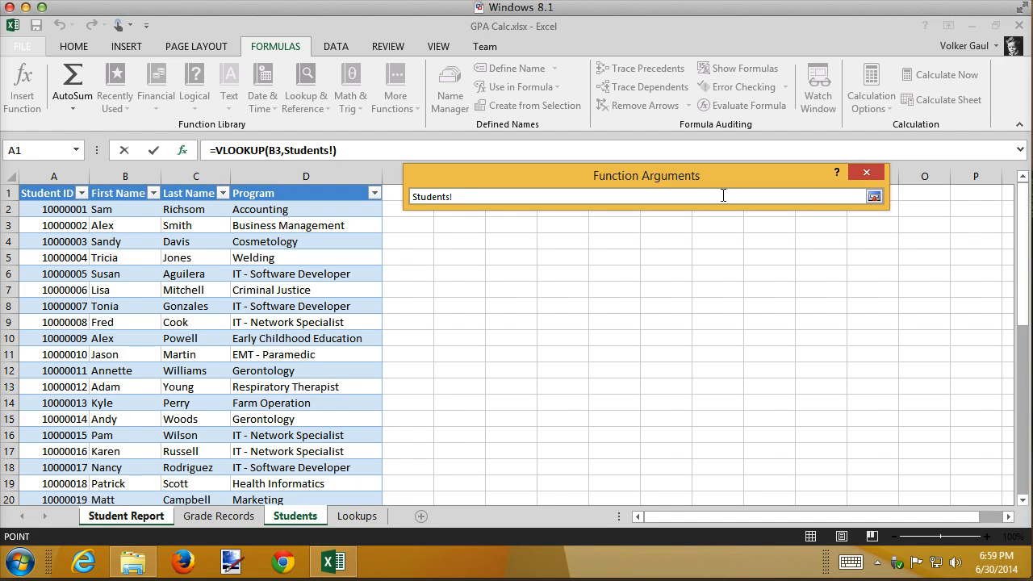
pyautogui.click(46, 211)
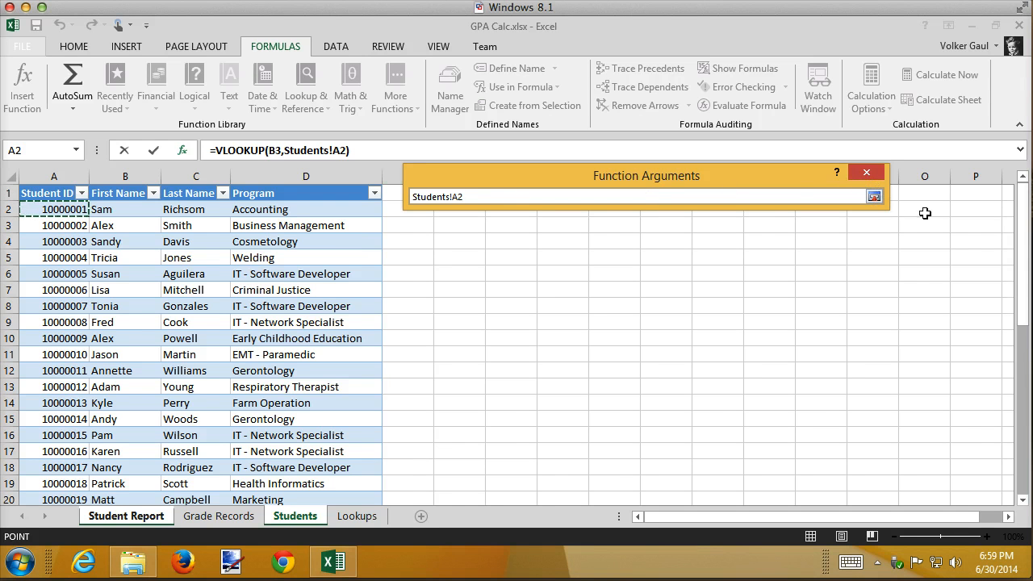
pyautogui.click(875, 198)
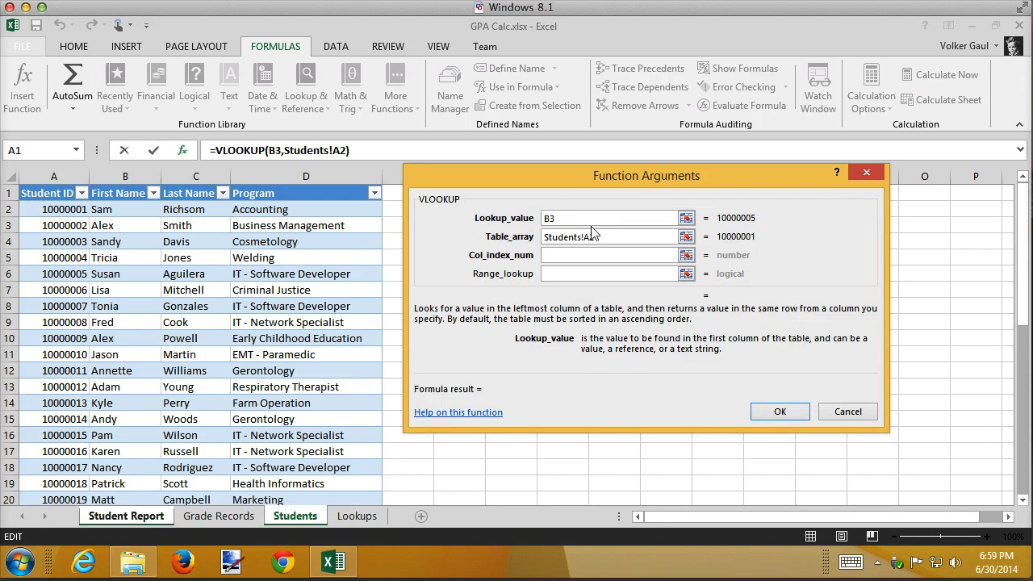
# Replace the VLOOKUP's Table_array argument with the table name Students
pyautogui.moveTo(615, 236); pyautogui.dragTo(546, 234)
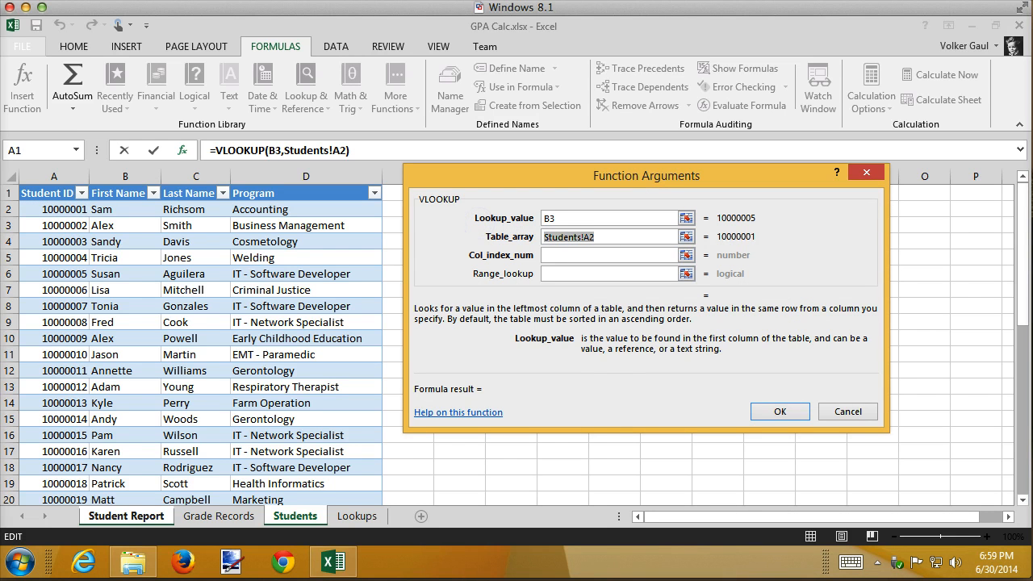
pyautogui.write('S')
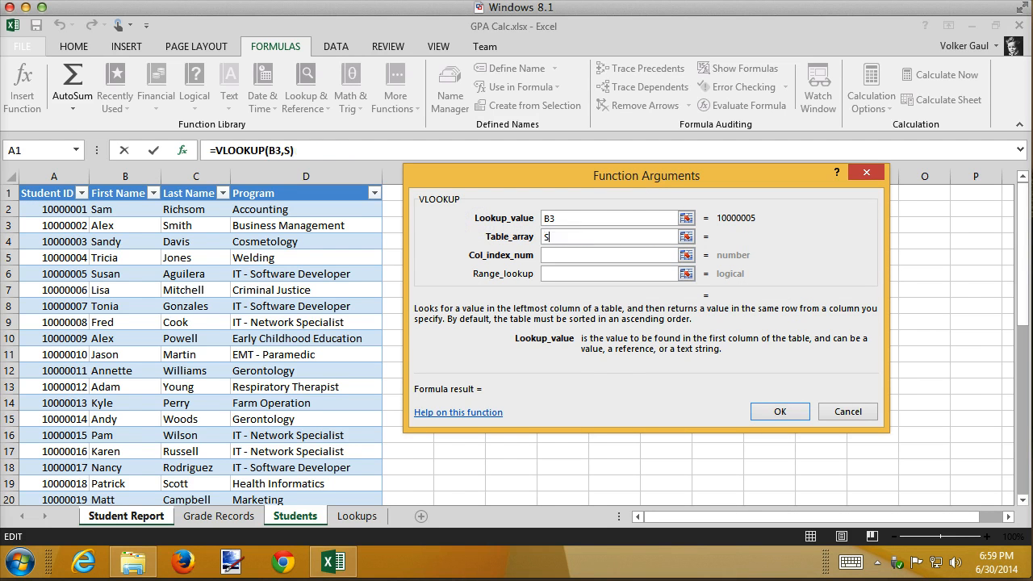
pyautogui.write('tudents')
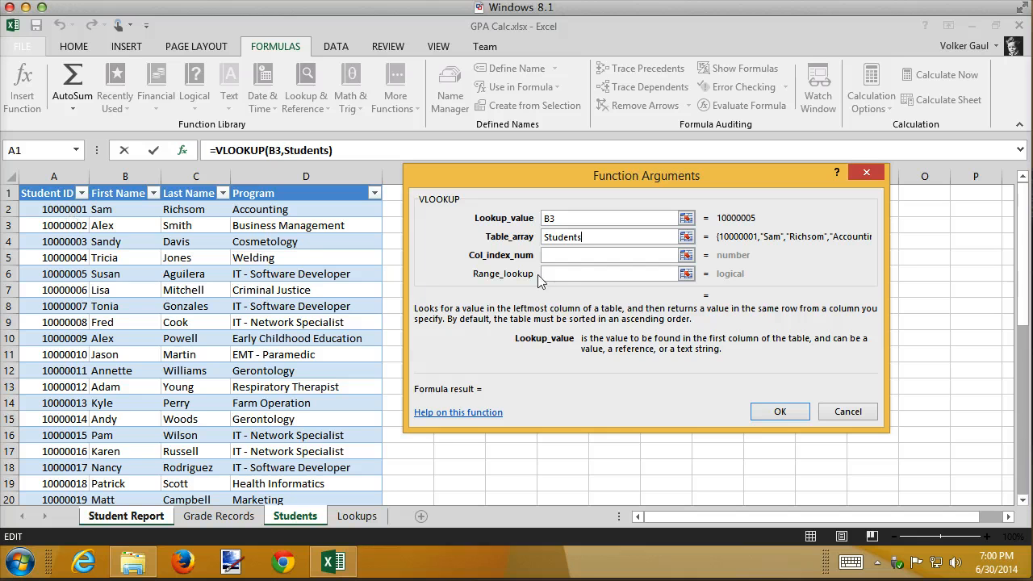
# Set the VLOOKUP's Col_index_num argument to 4, the Program column of the Students table
pyautogui.click(570, 257)
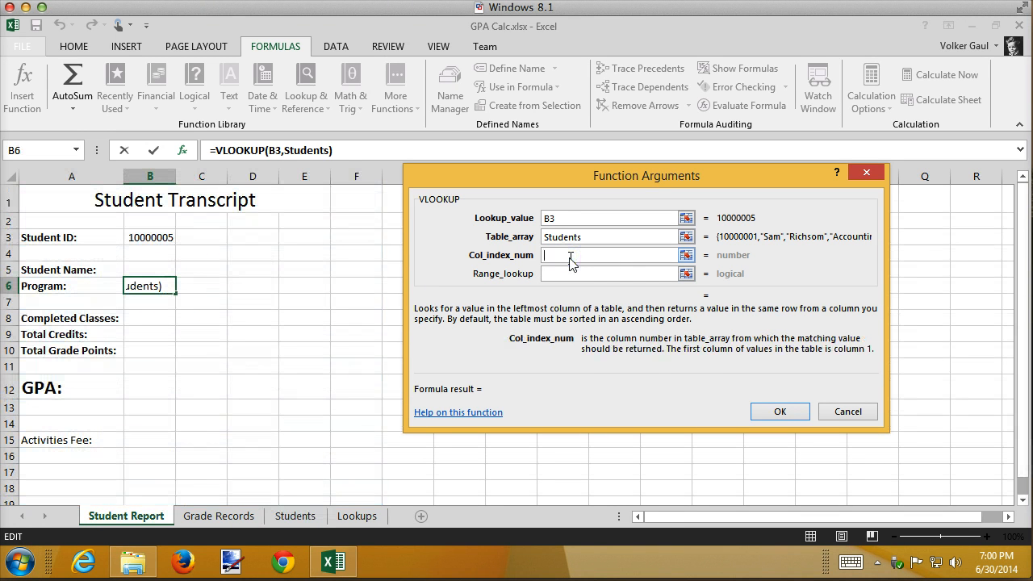
pyautogui.click(294, 516)
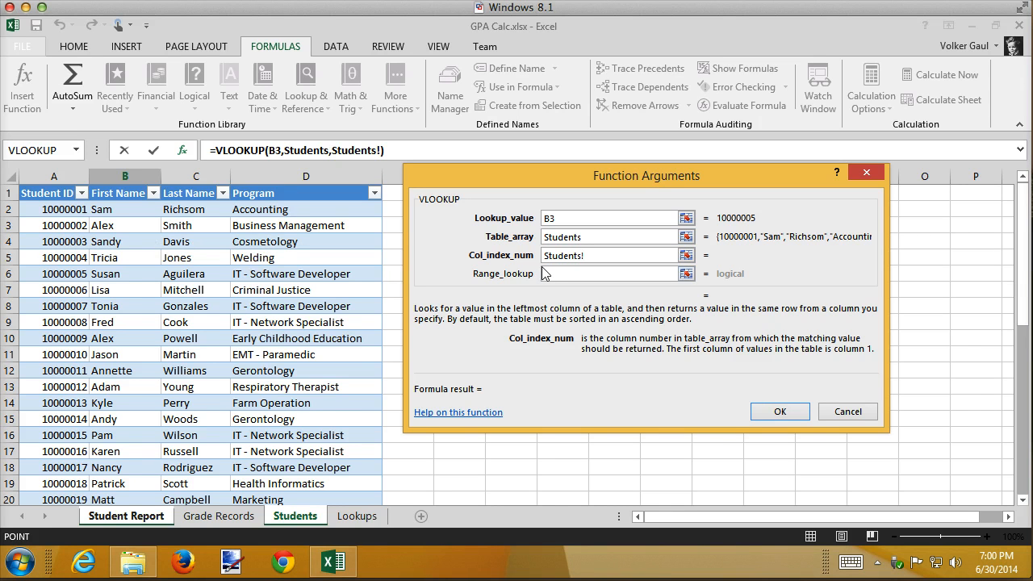
pyautogui.moveTo(594, 256); pyautogui.dragTo(502, 250)
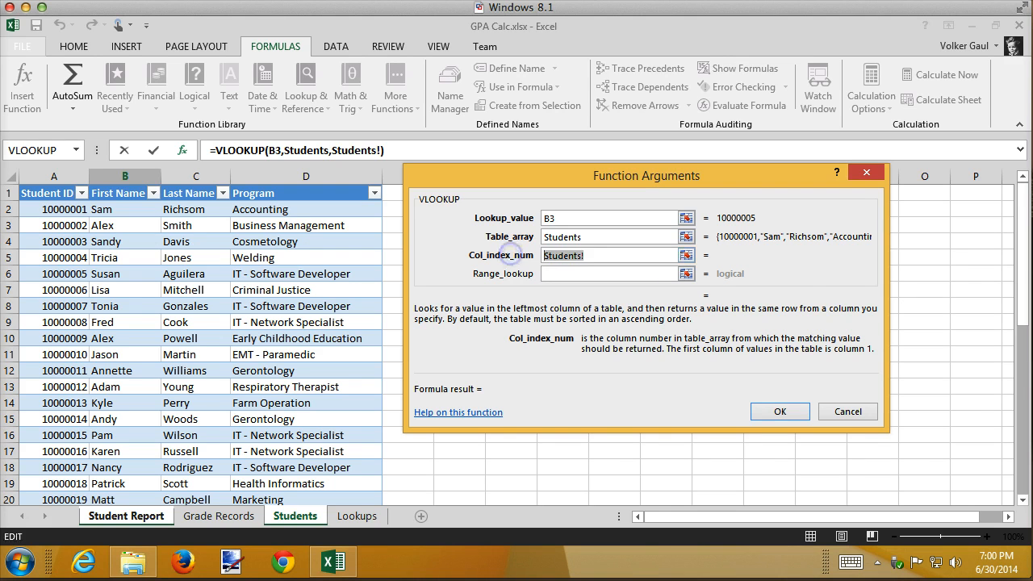
pyautogui.write('4')
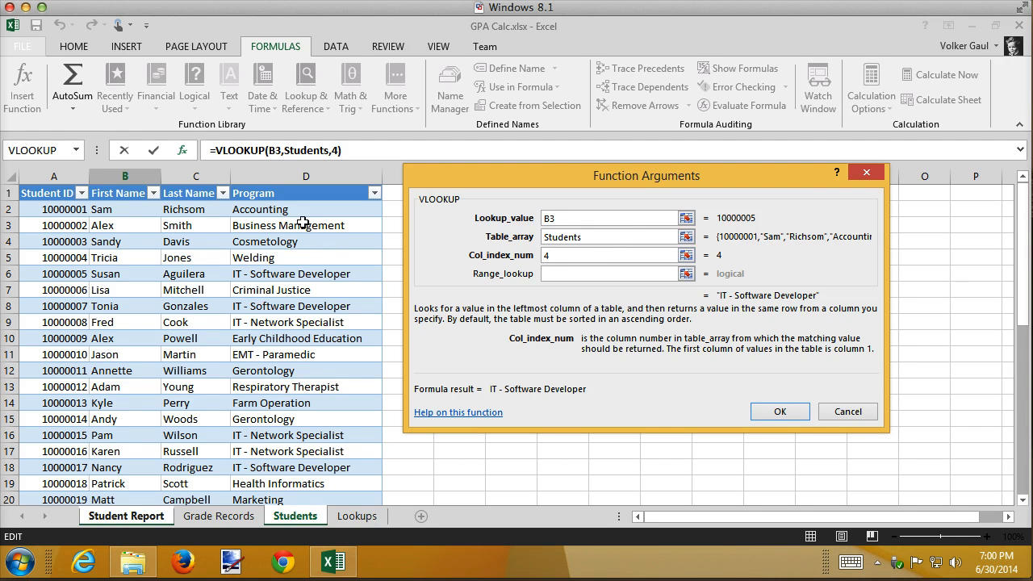
# Set Range_lookup to false for an exact match and complete the Program cell's VLOOKUP
pyautogui.click(570, 275)
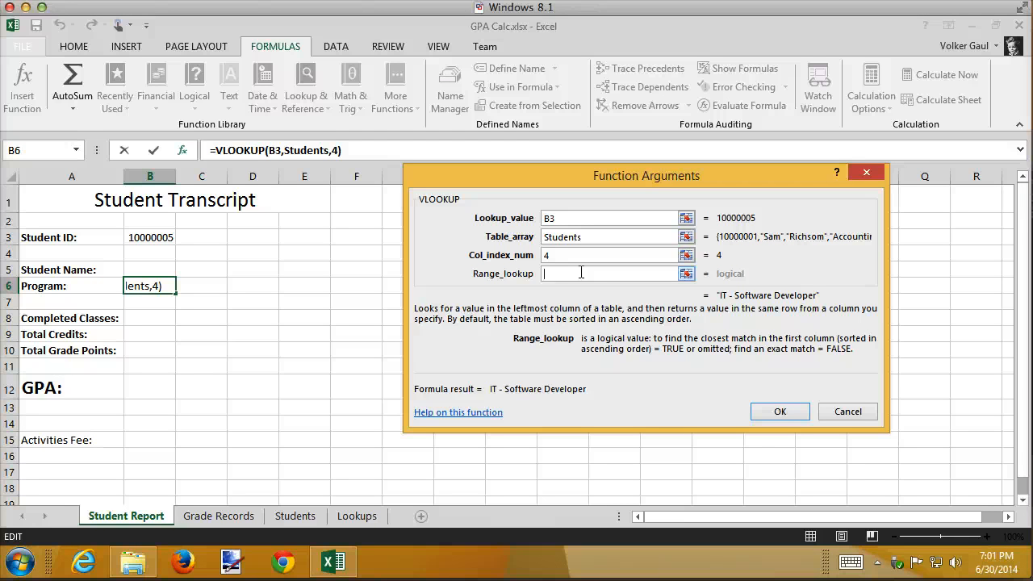
pyautogui.write('flase')
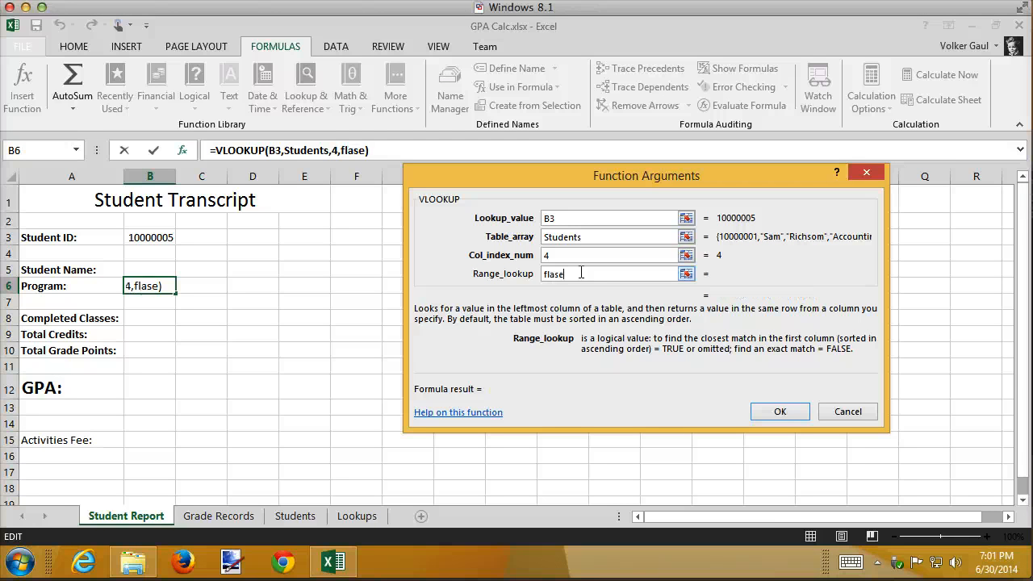
pyautogui.press('BackSpace')
pyautogui.press('BackSpace')
pyautogui.press('BackSpace')
pyautogui.press('BackSpace')
pyautogui.write('alse')
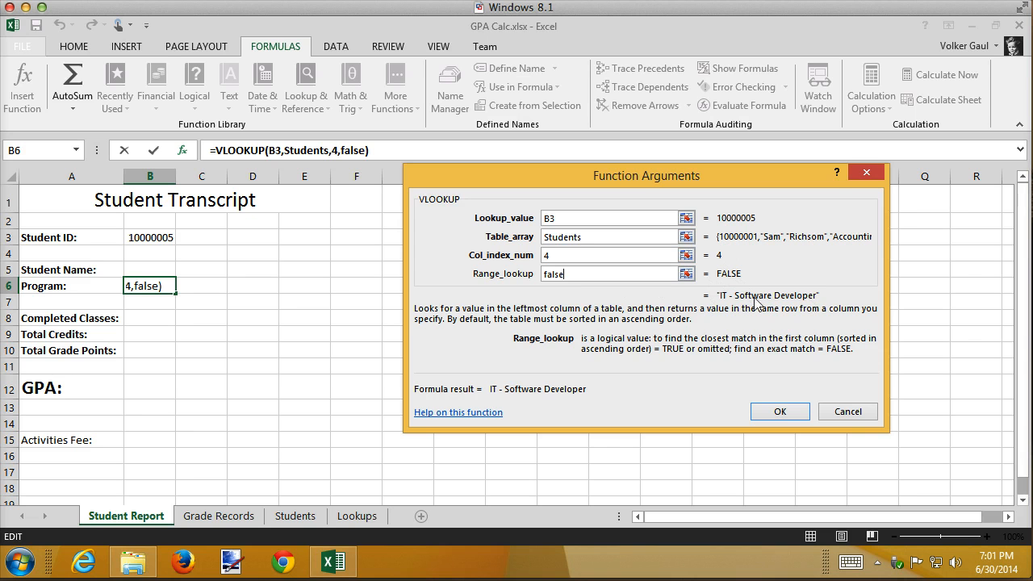
pyautogui.click(780, 411)
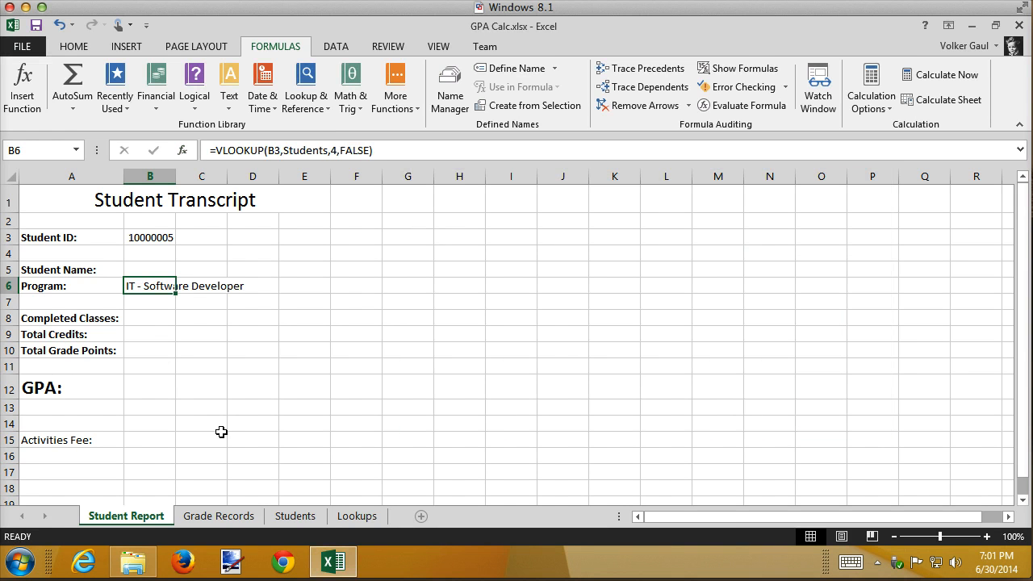
# Start a VLOOKUP formula in the Student Name cell B5 of the Student Report sheet and open its function arguments
pyautogui.click(296, 516)
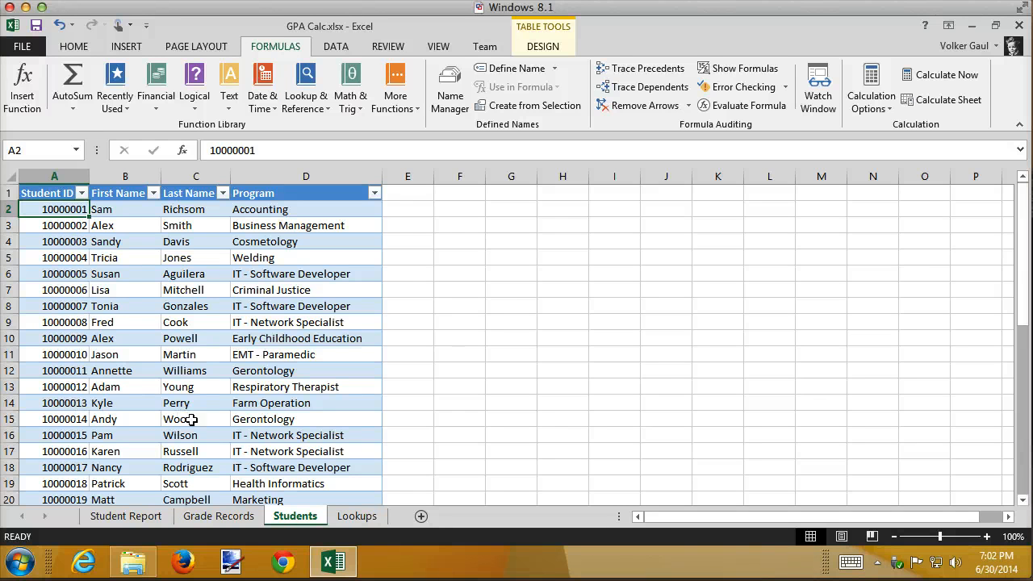
pyautogui.click(128, 516)
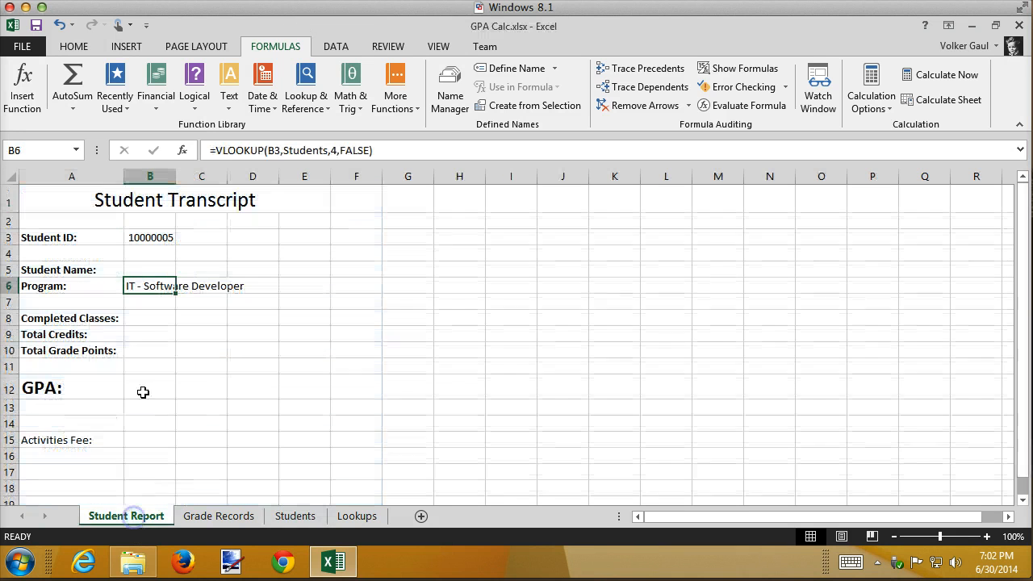
pyautogui.click(148, 271)
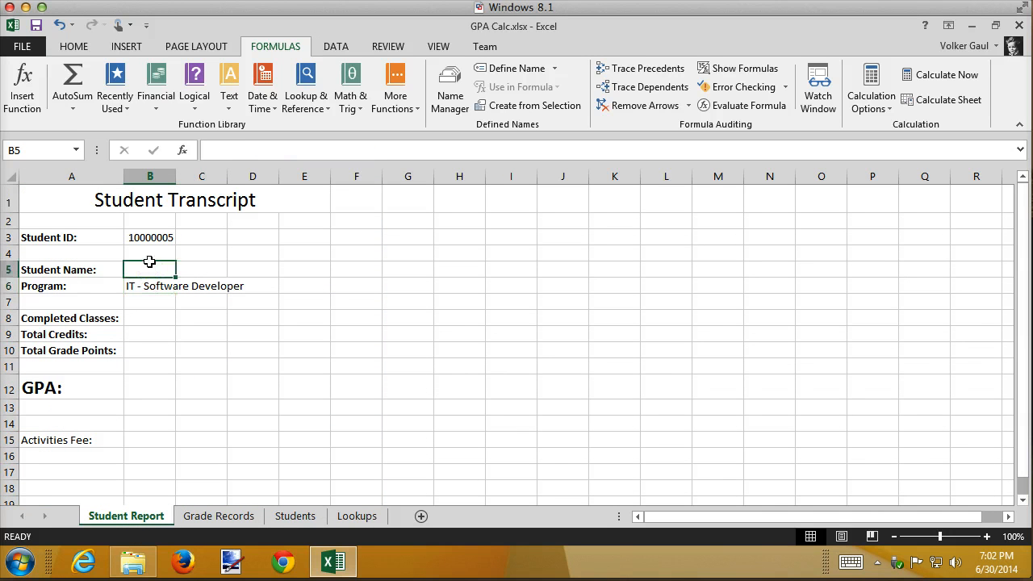
pyautogui.click(220, 148)
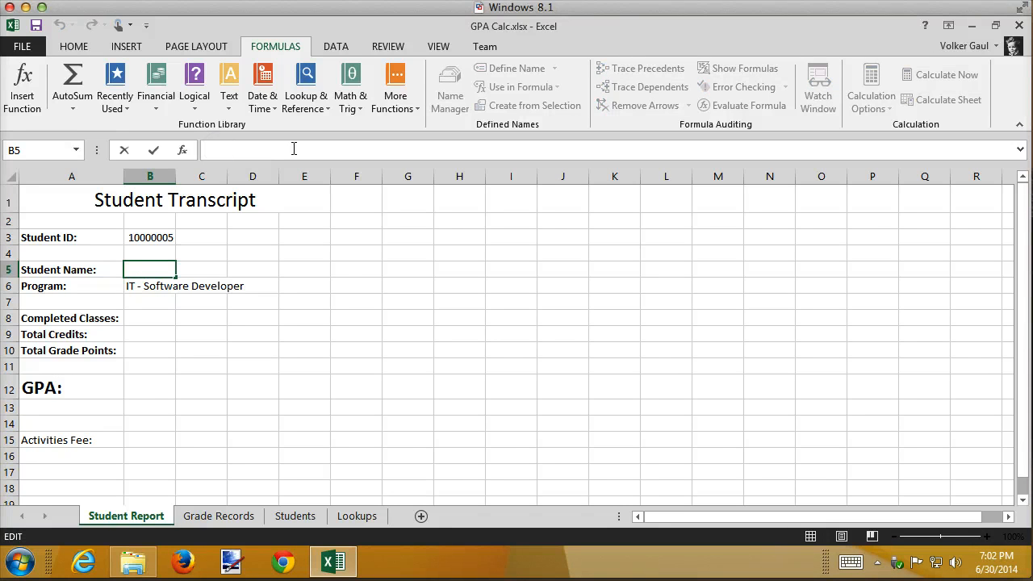
pyautogui.write('=vl')
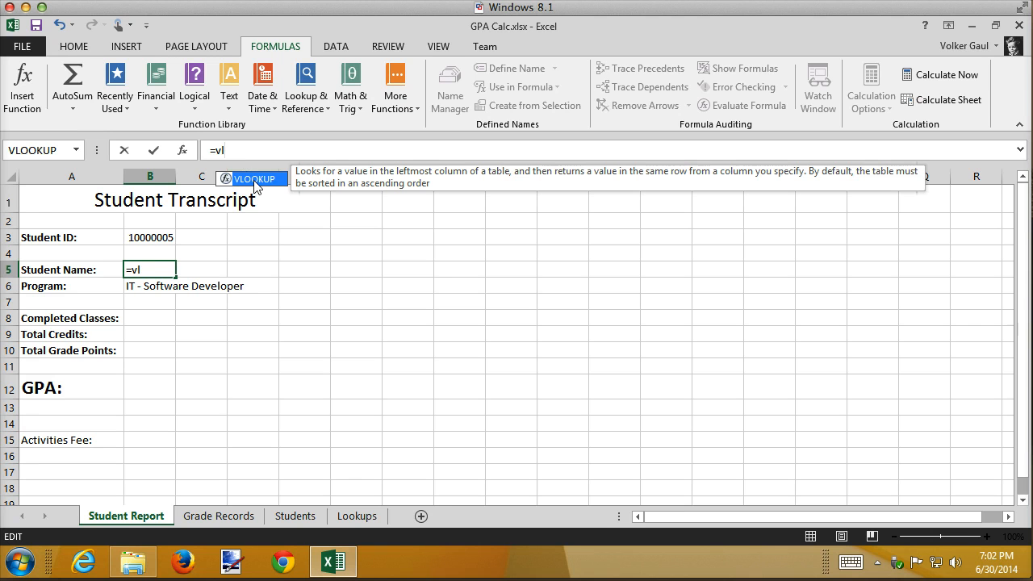
pyautogui.doubleClick(254, 184)
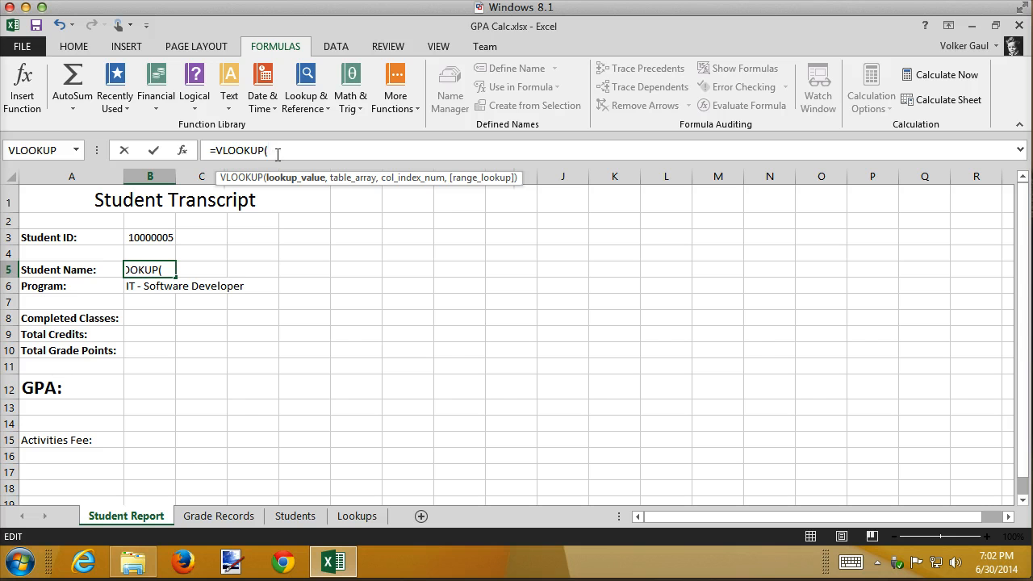
pyautogui.click(182, 150)
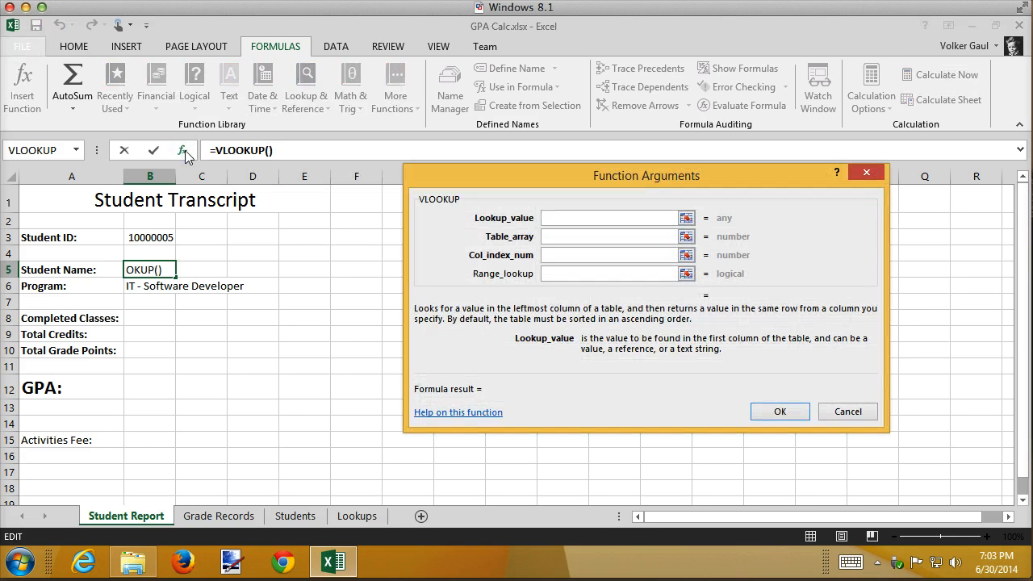
# Set the name lookup's Lookup_value to B3, Table_array to students and Col_index_num to 2
pyautogui.click(155, 236)
pyautogui.click(565, 238)
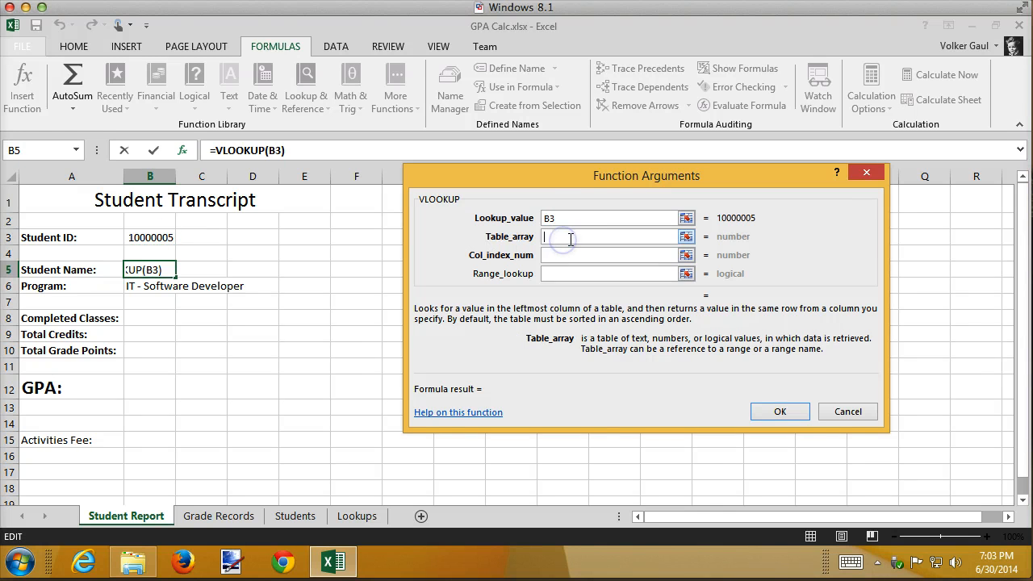
pyautogui.write('students')
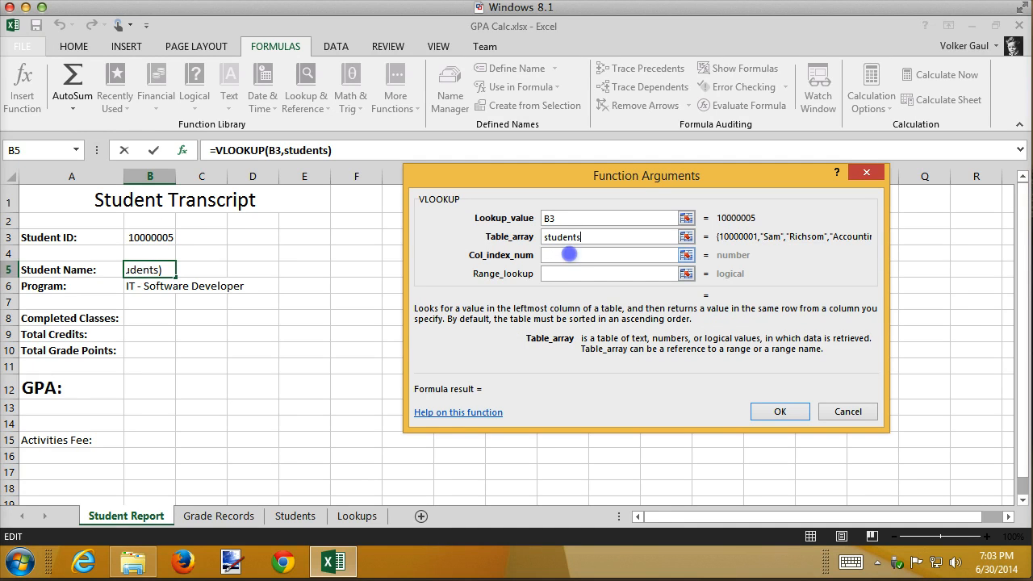
pyautogui.click(570, 255)
pyautogui.write('2')
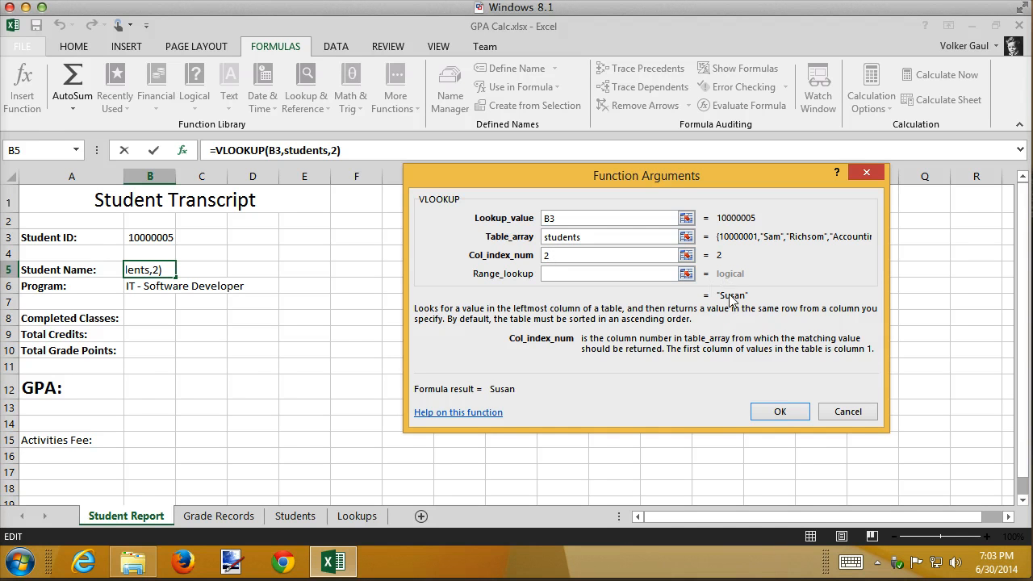
# Set the name lookup's Range_lookup to false and complete the formula in B5
pyautogui.click(578, 274)
pyautogui.write('f')
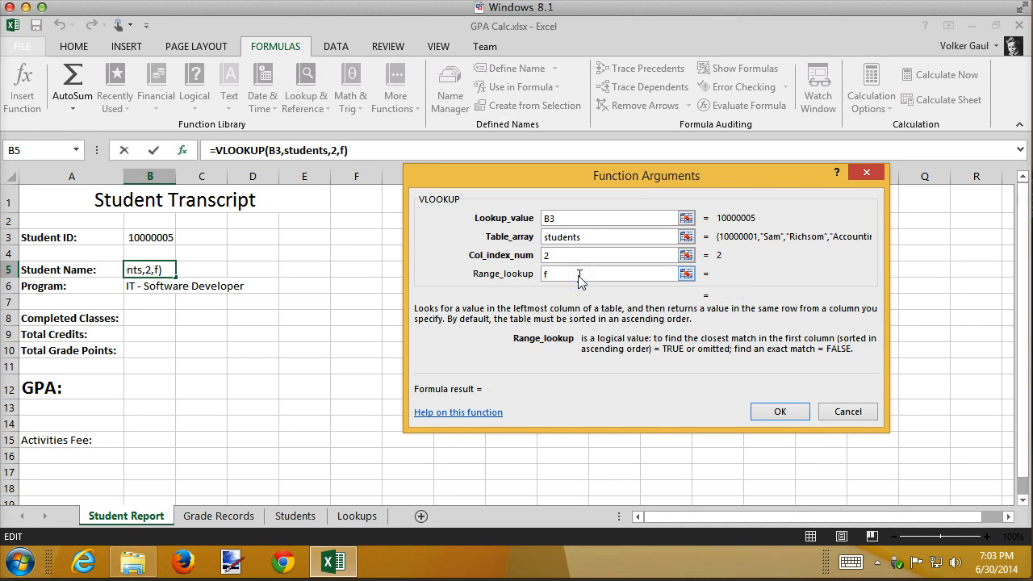
pyautogui.write('alse')
pyautogui.press('Return')
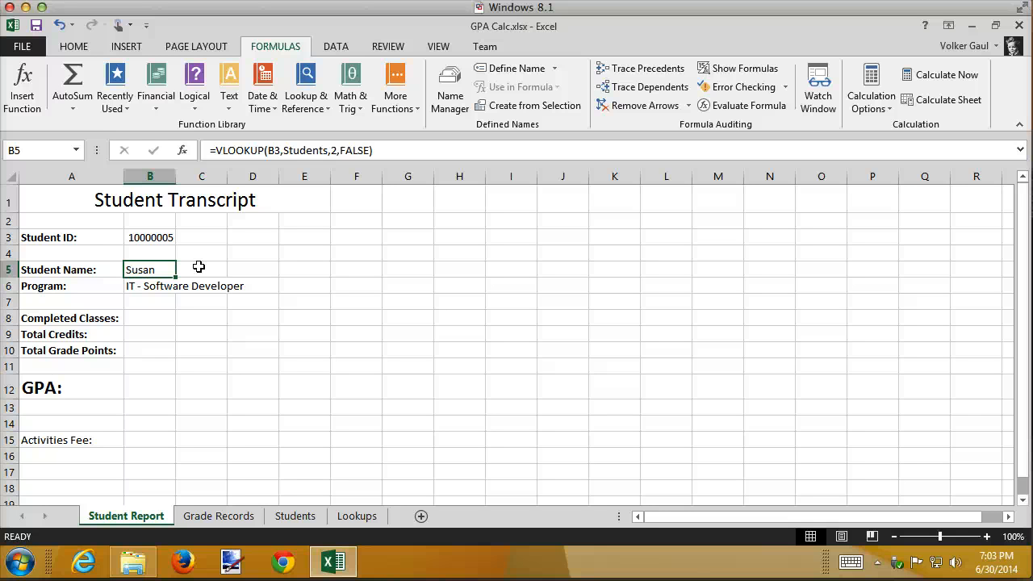
# Append a space and the start of a second VLOOKUP to the Student Name formula in B5, joined with & operators
pyautogui.click(381, 151)
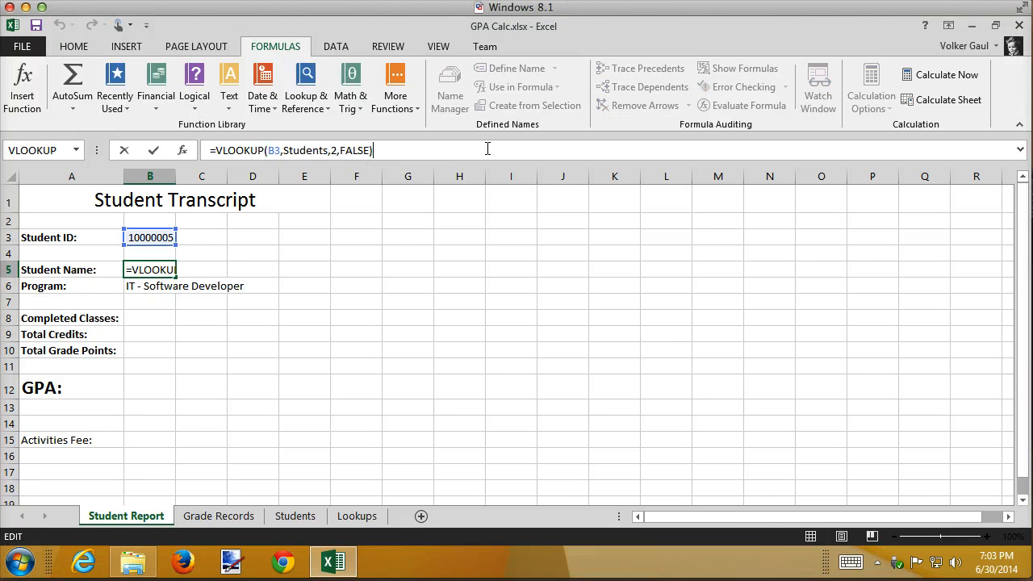
pyautogui.write('&')
pyautogui.write('" "&')
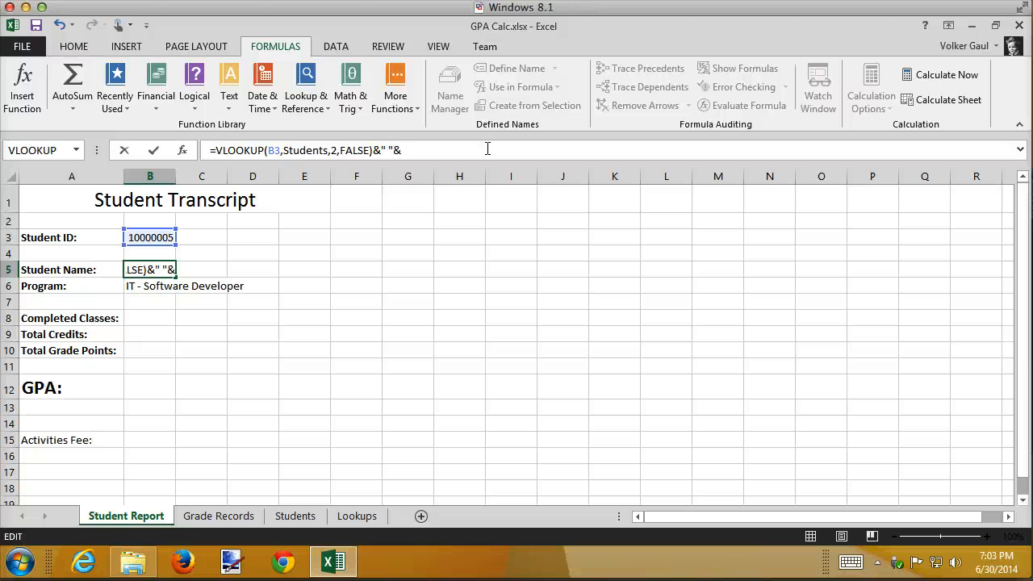
pyautogui.write('VL')
pyautogui.press('Tab')
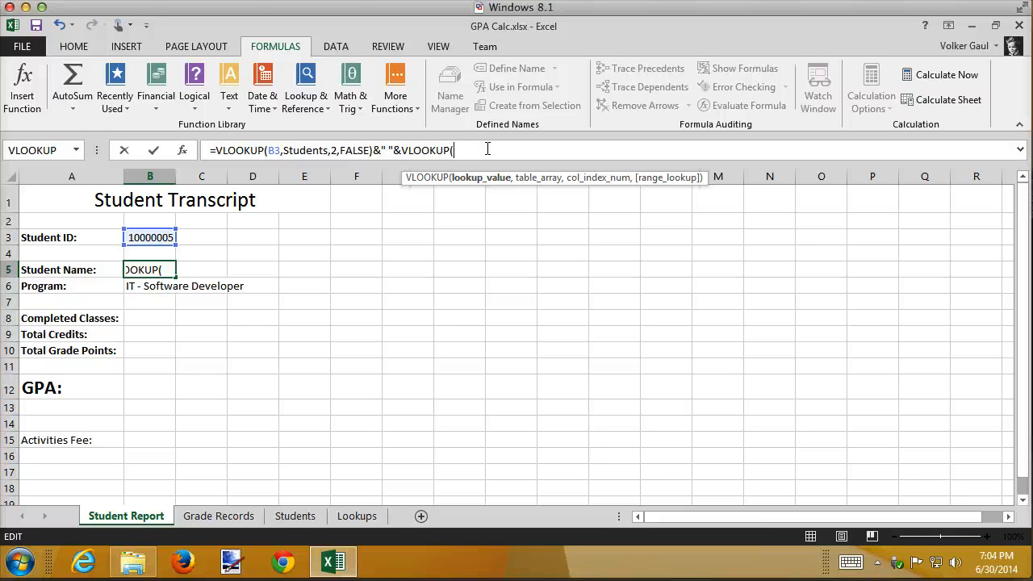
# Complete the second VLOOKUP in B5 with lookup value B3, the Students table, column 3 and an exact match (false)
pyautogui.write('b3,stude')
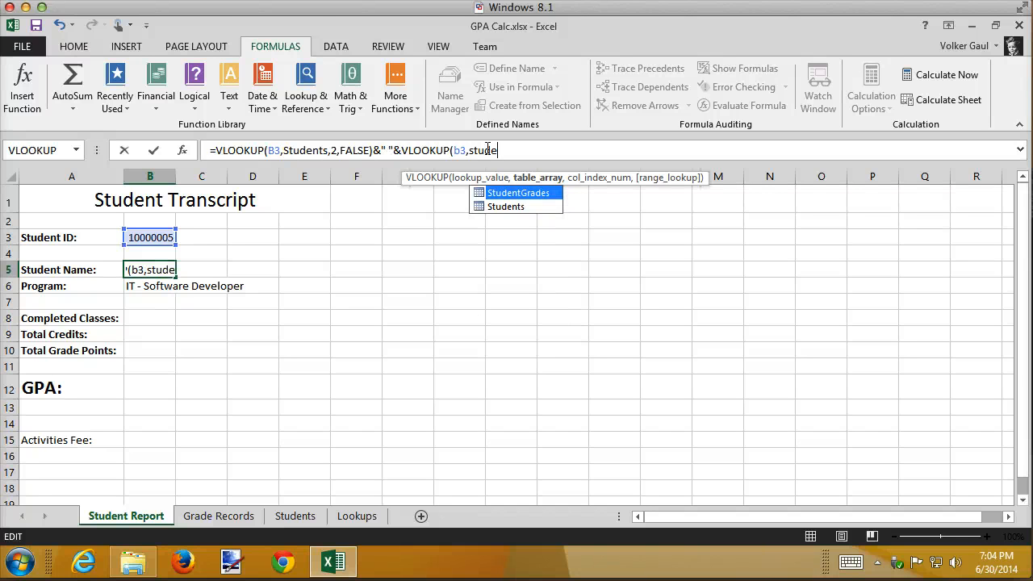
pyautogui.press('Down')
pyautogui.press('Tab')
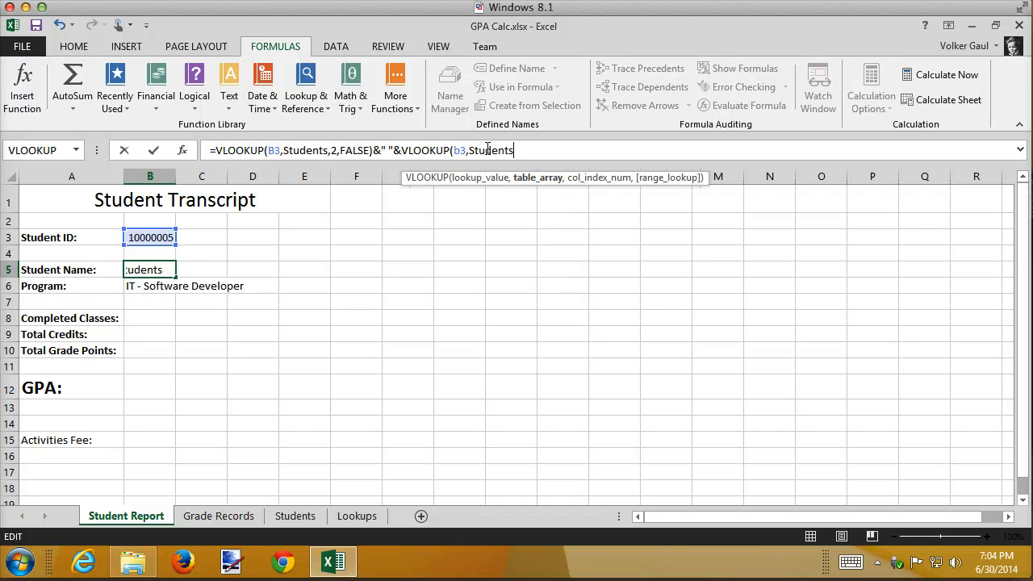
pyautogui.write(',')
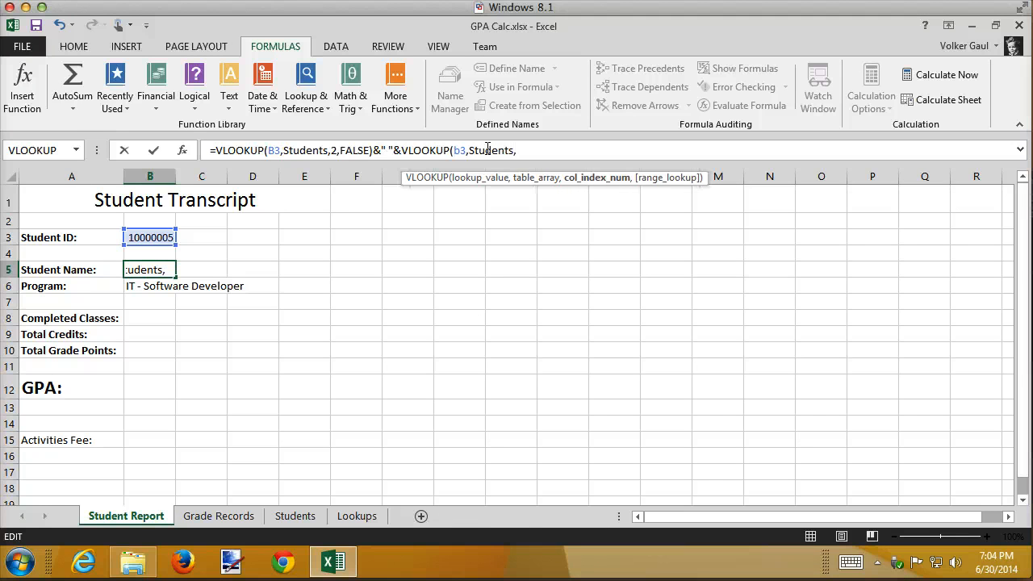
pyautogui.write('3, f')
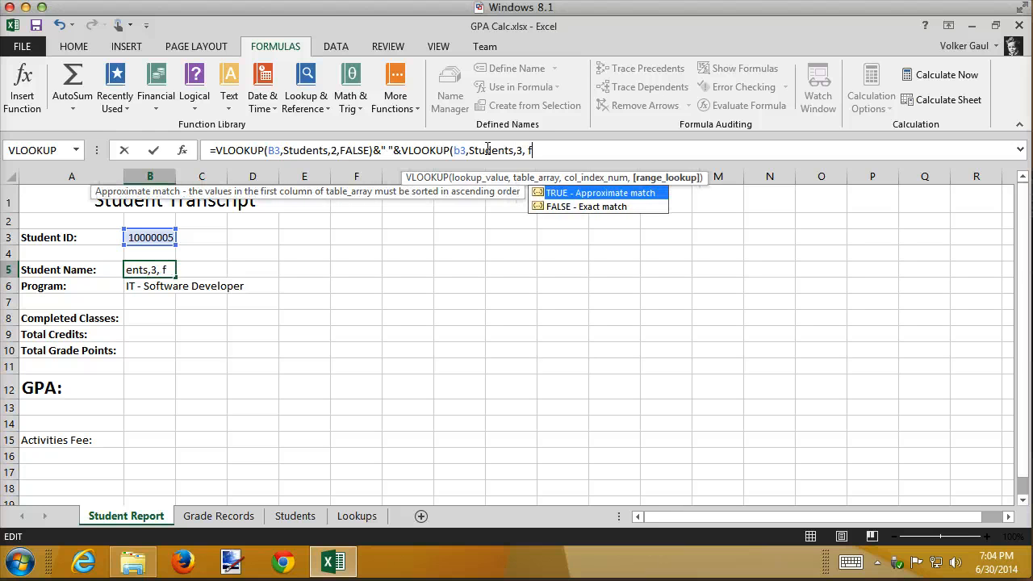
pyautogui.write('alse)')
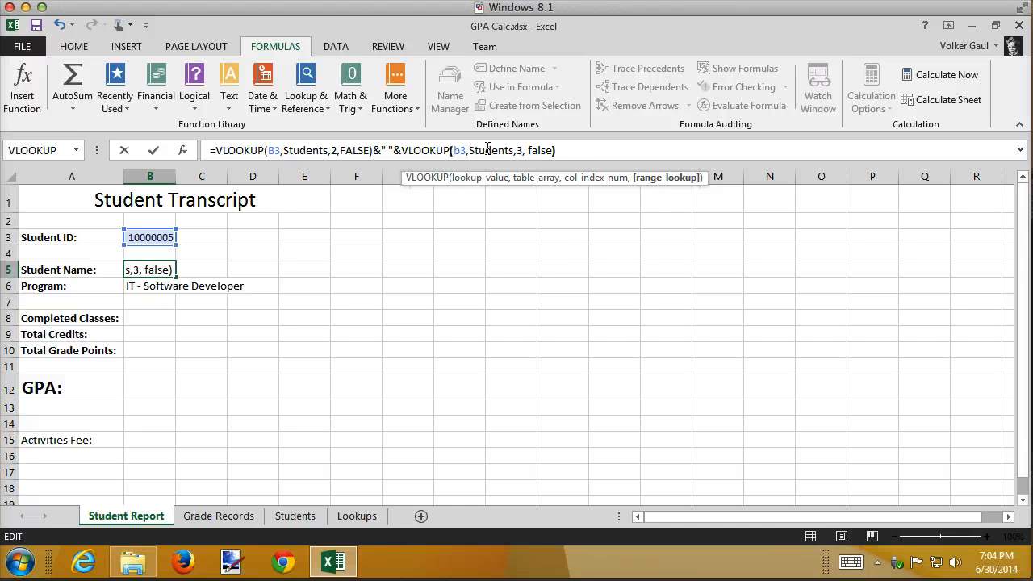
pyautogui.press('Return')
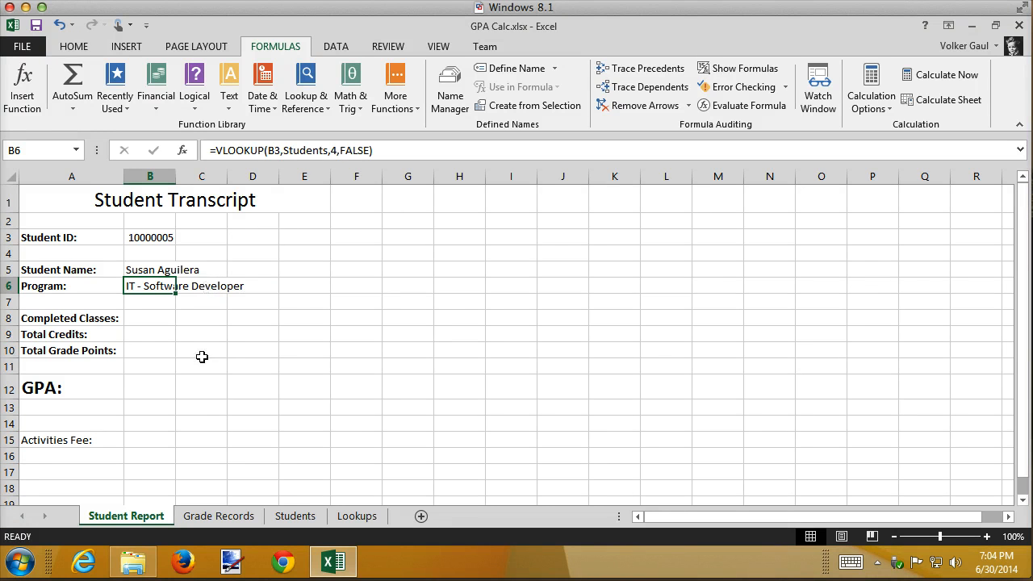
# Examine the Points / Credit values on the Grade Records sheet and the grade-to-points list on the Lookups sheet
pyautogui.click(224, 517)
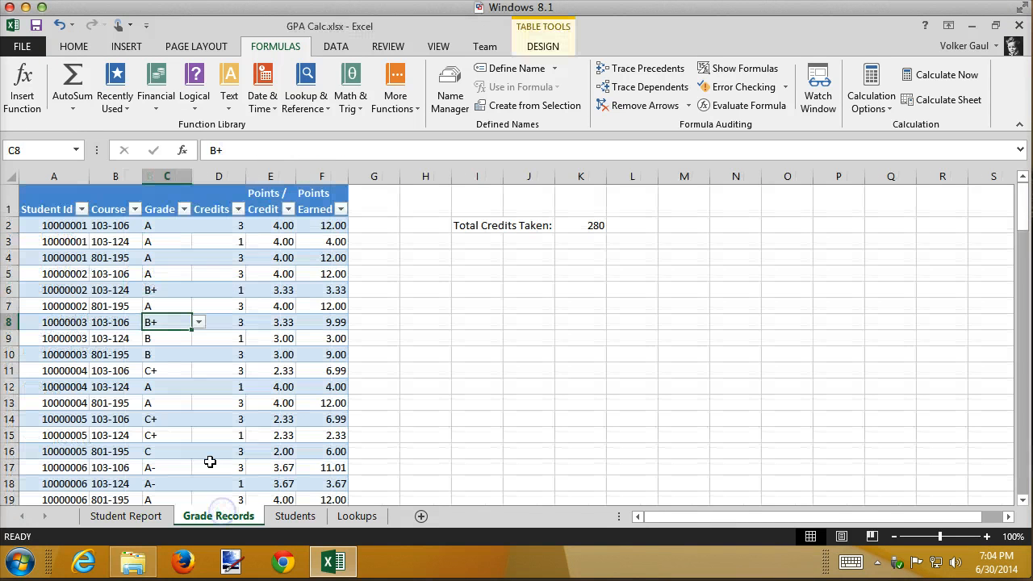
pyautogui.click(275, 225)
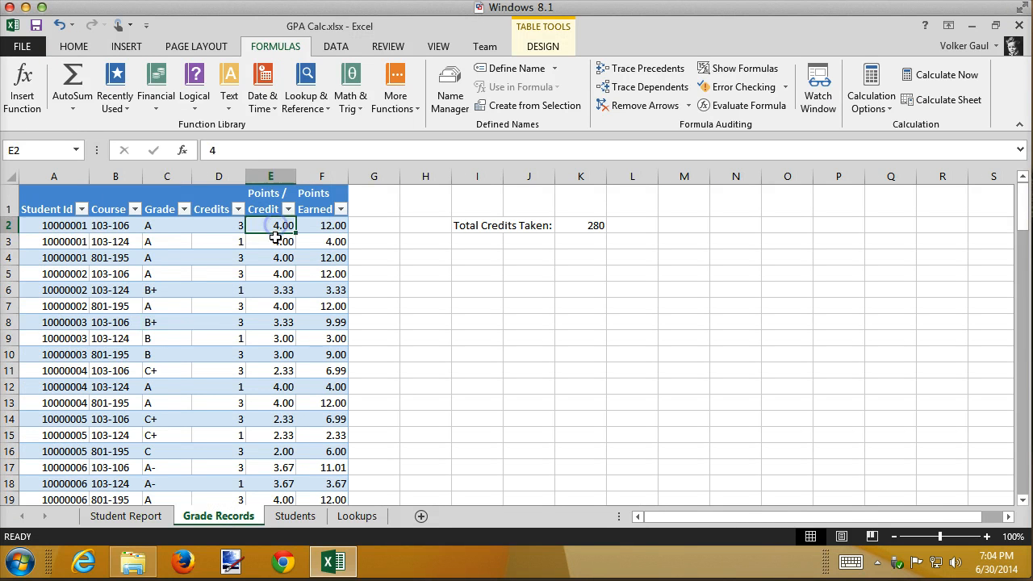
pyautogui.click(275, 239)
pyautogui.moveTo(278, 260); pyautogui.dragTo(276, 272)
pyautogui.click(271, 305)
pyautogui.moveTo(271, 338); pyautogui.dragTo(272, 355)
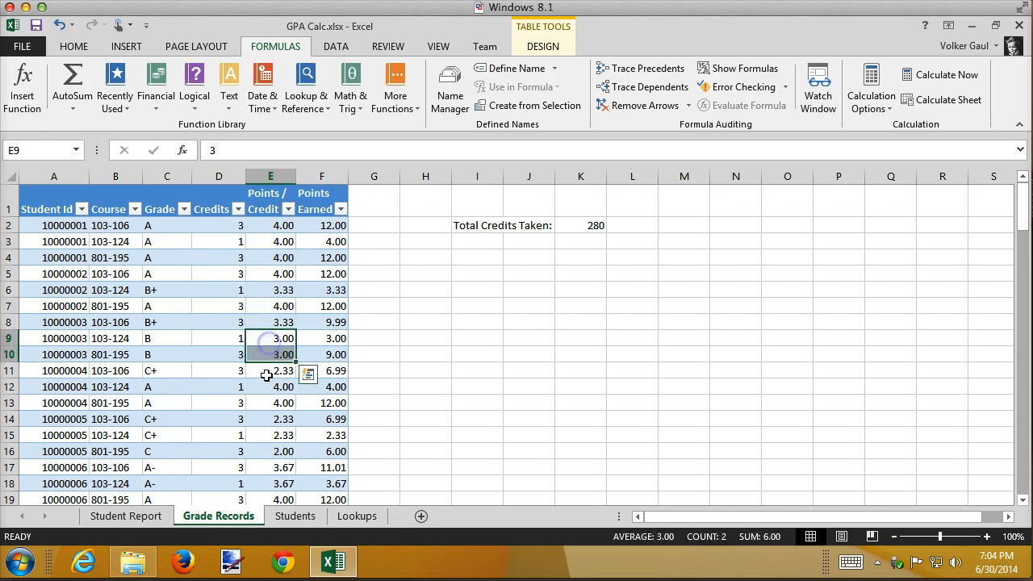
pyautogui.click(272, 372)
pyautogui.click(270, 387)
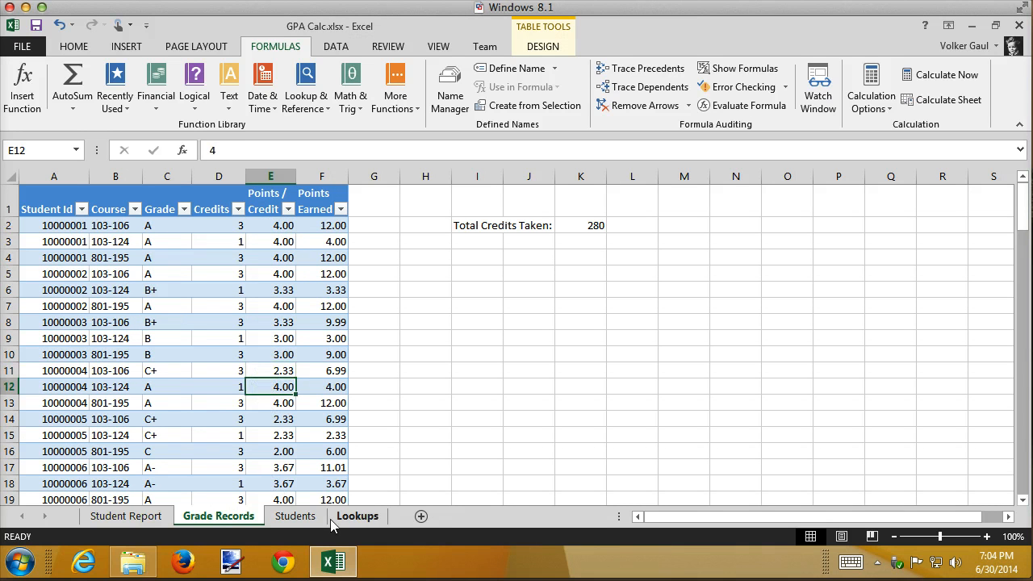
pyautogui.click(355, 517)
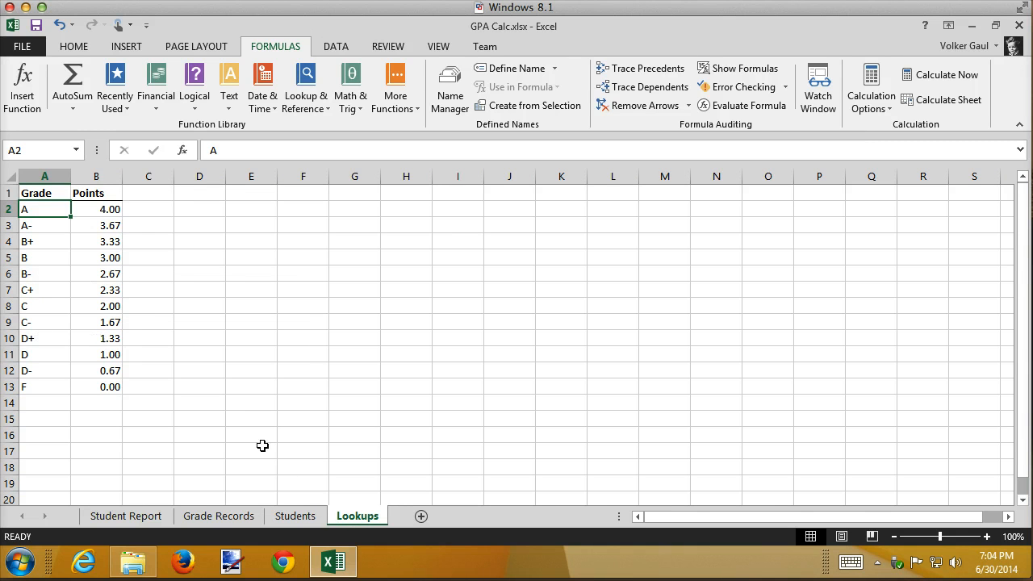
# Clear all values from the Points / Credit column of the Grade Records table, from E2 down
pyautogui.click(230, 516)
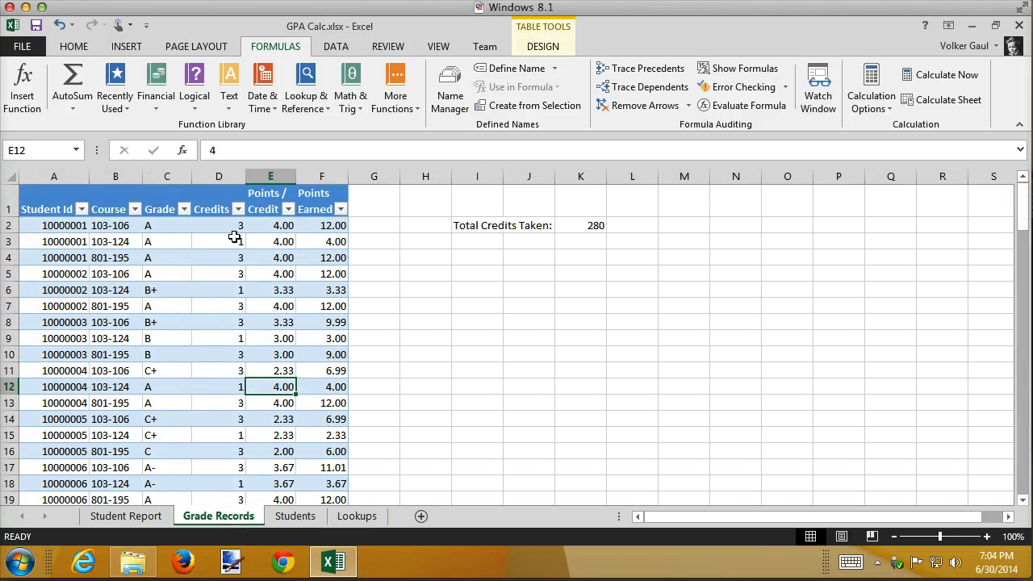
pyautogui.click(285, 228)
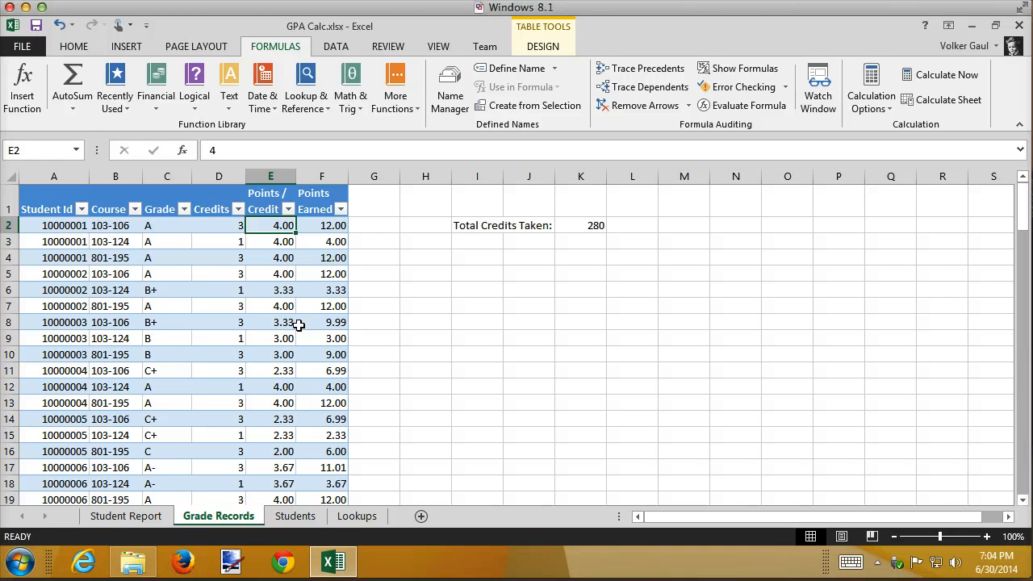
pyautogui.hotkey('ctrl', 'shift', 'Down')
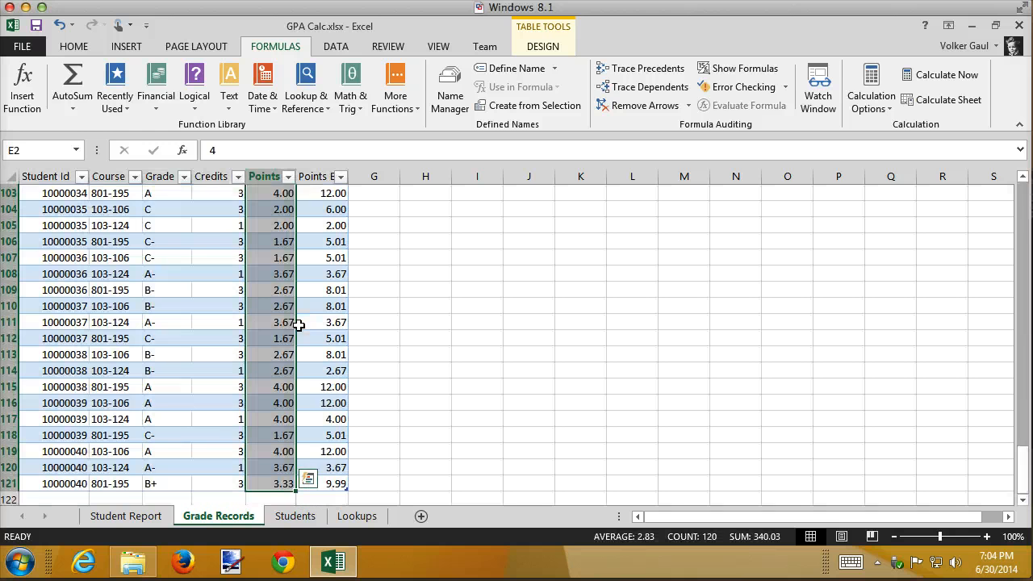
pyautogui.press('Delete')
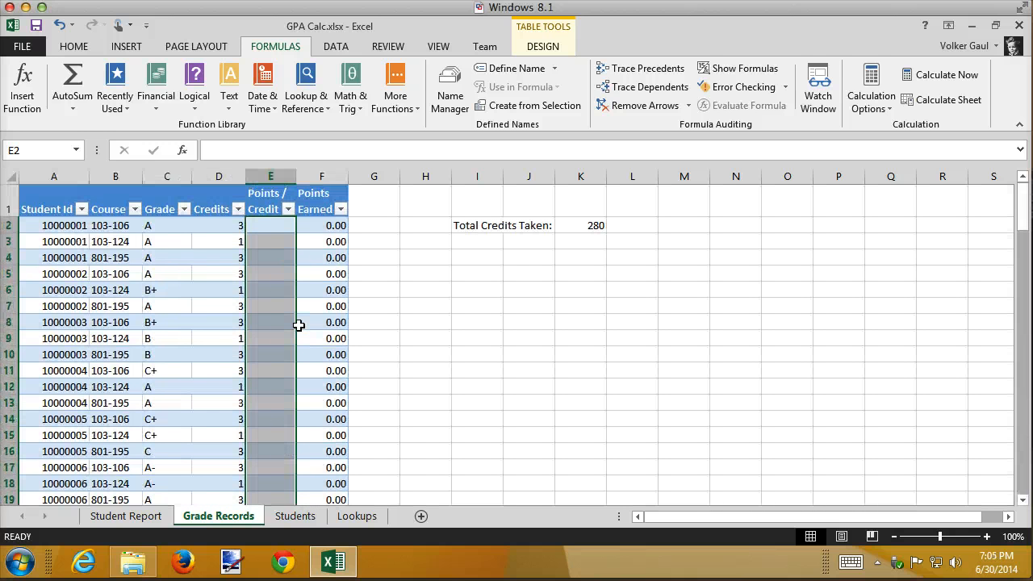
# Start a VLOOKUP formula in E2 of Grade Records with the same row's Grade cell as the lookup value
pyautogui.click(273, 226)
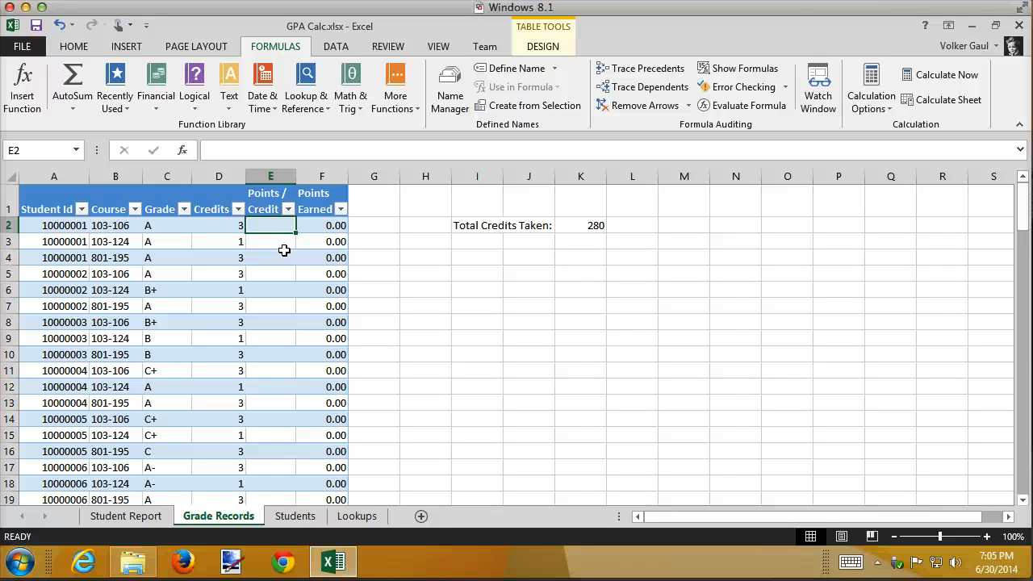
pyautogui.write('=')
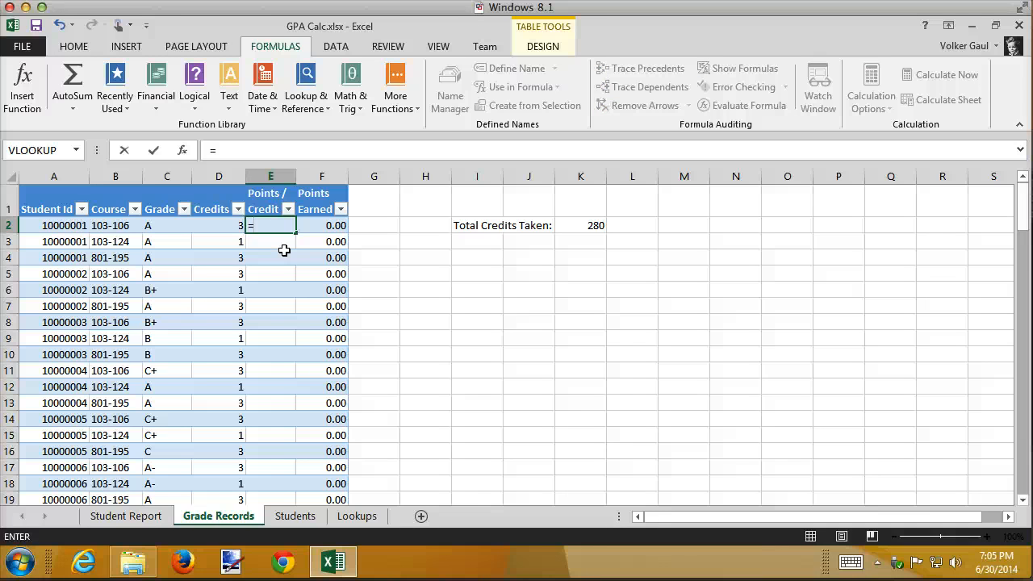
pyautogui.write('vl')
pyautogui.press('Tab')
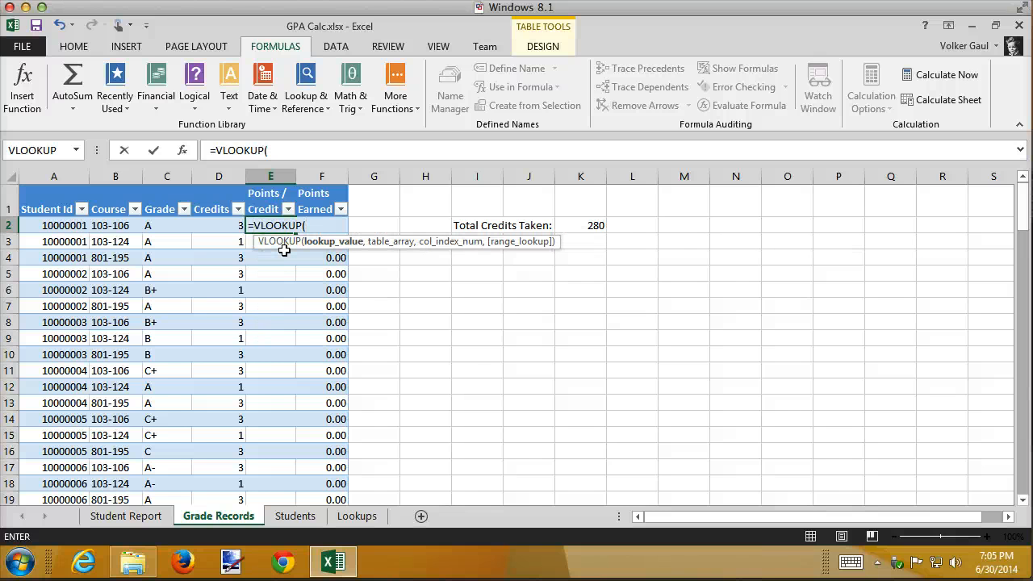
pyautogui.click(158, 227)
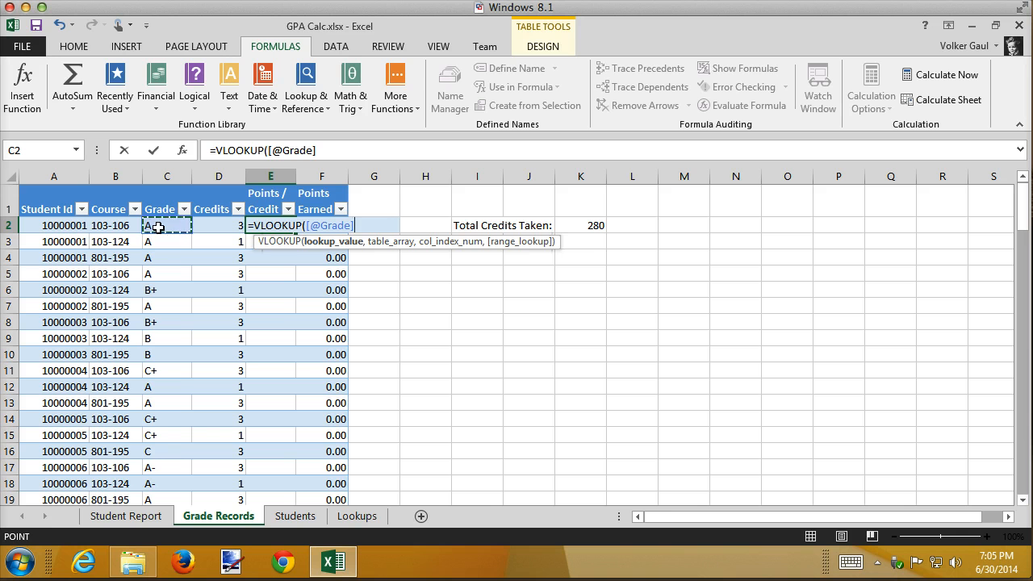
pyautogui.write(',')
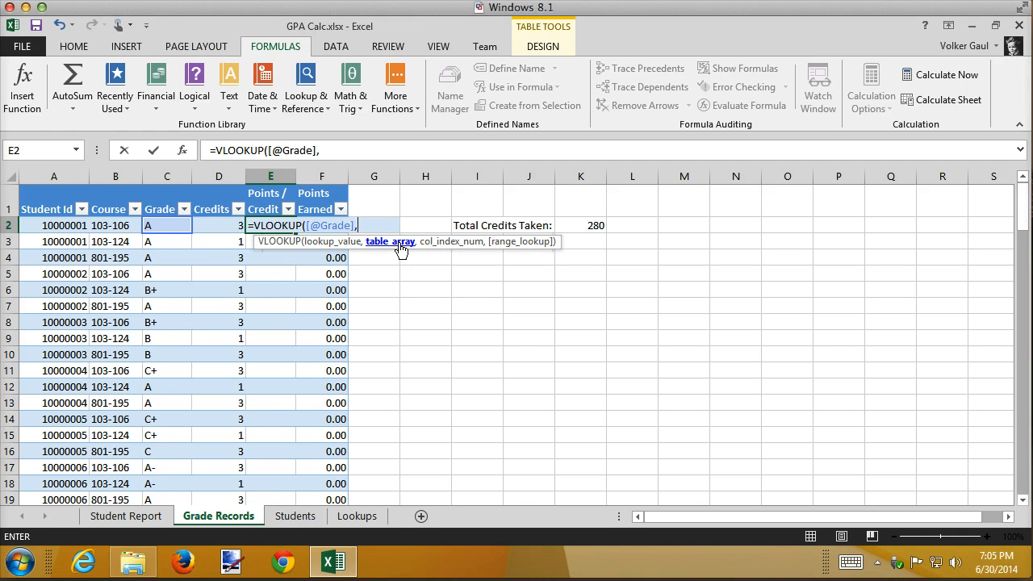
# Complete the VLOOKUP with table array A2:B13 from the Lookups sheet, column index 2 and False for an exact match
pyautogui.click(355, 516)
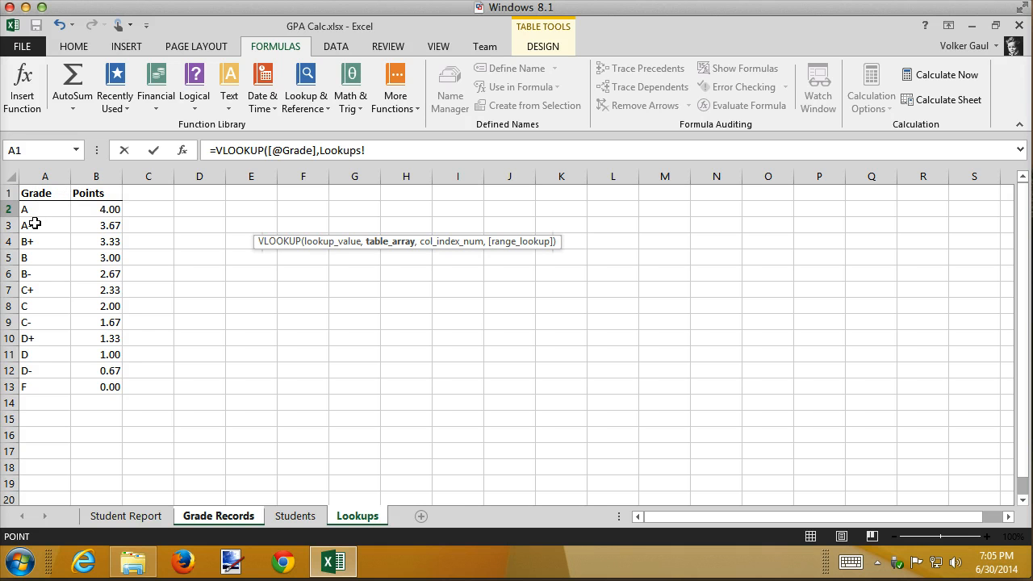
pyautogui.moveTo(30, 210); pyautogui.dragTo(95, 383)
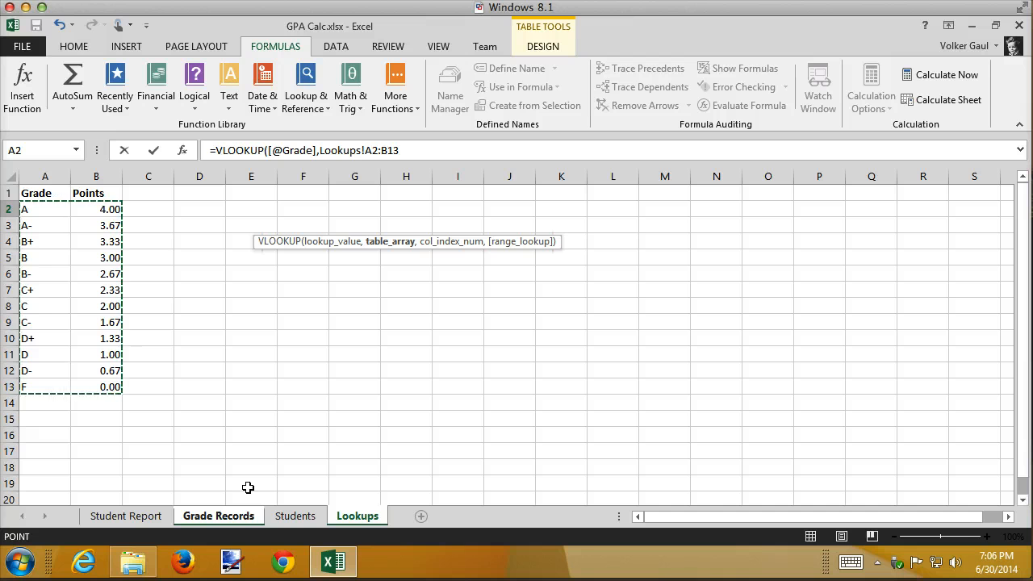
pyautogui.write(',')
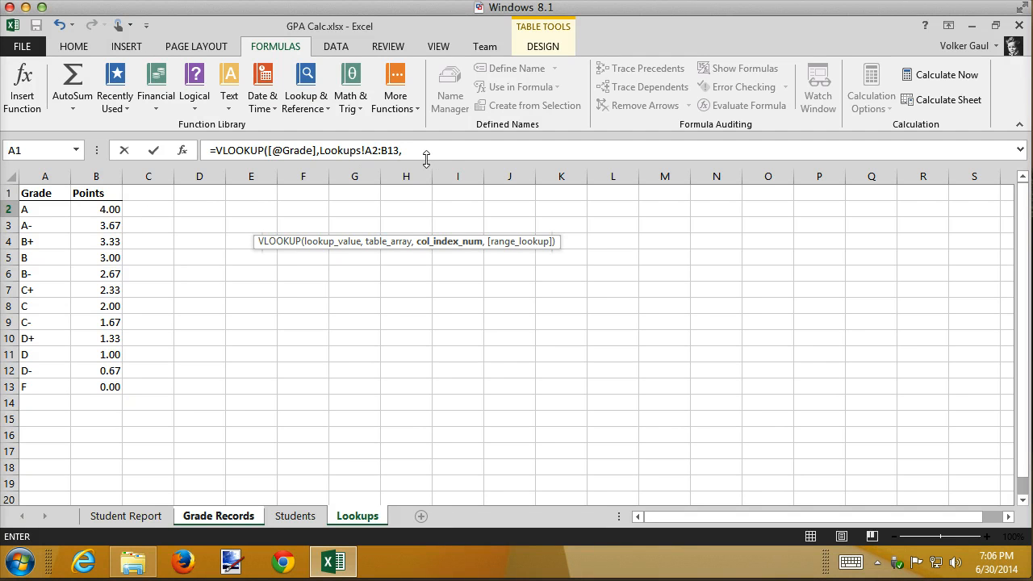
pyautogui.click(421, 154)
pyautogui.write('2')
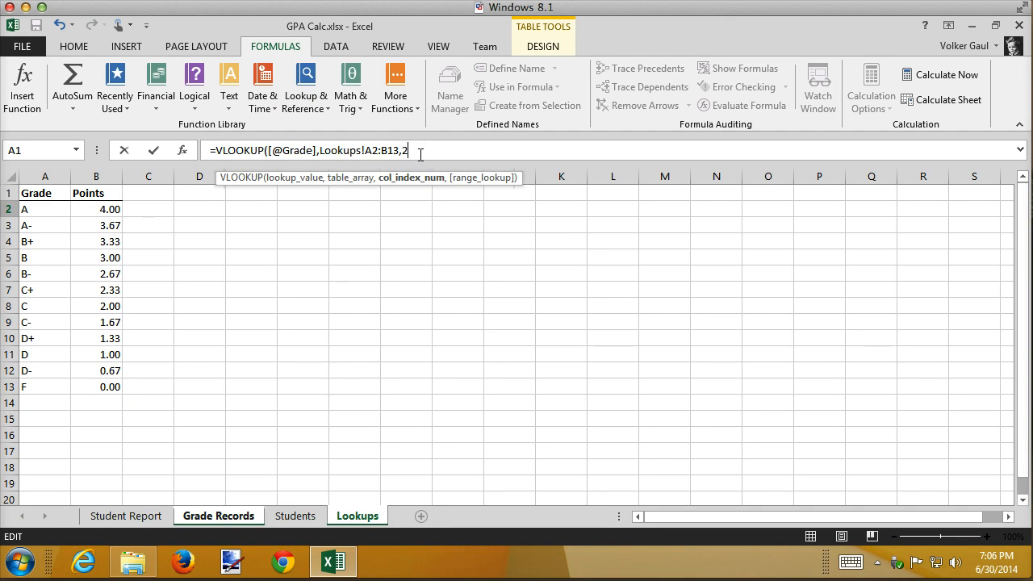
pyautogui.write(',')
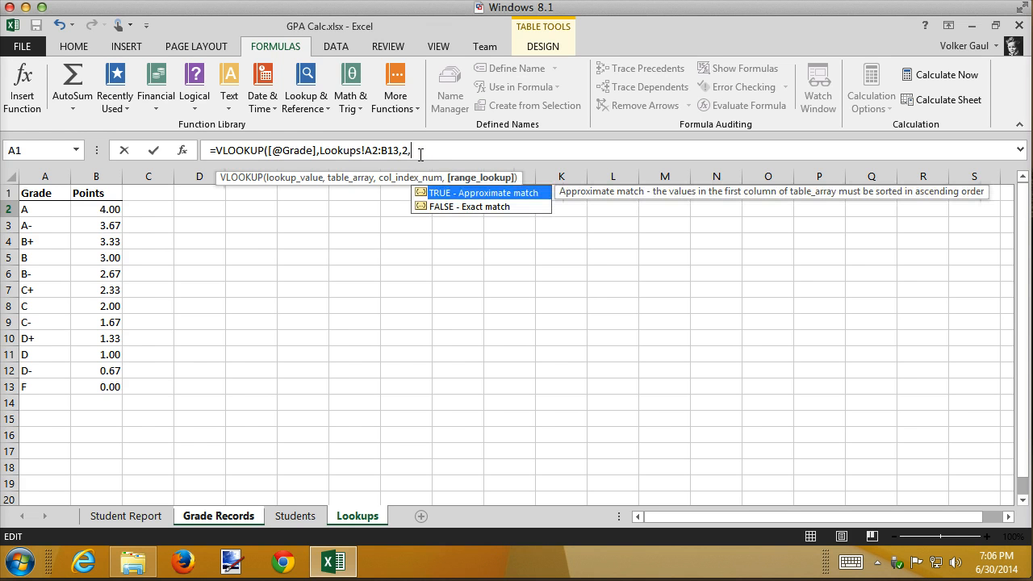
pyautogui.write('False)')
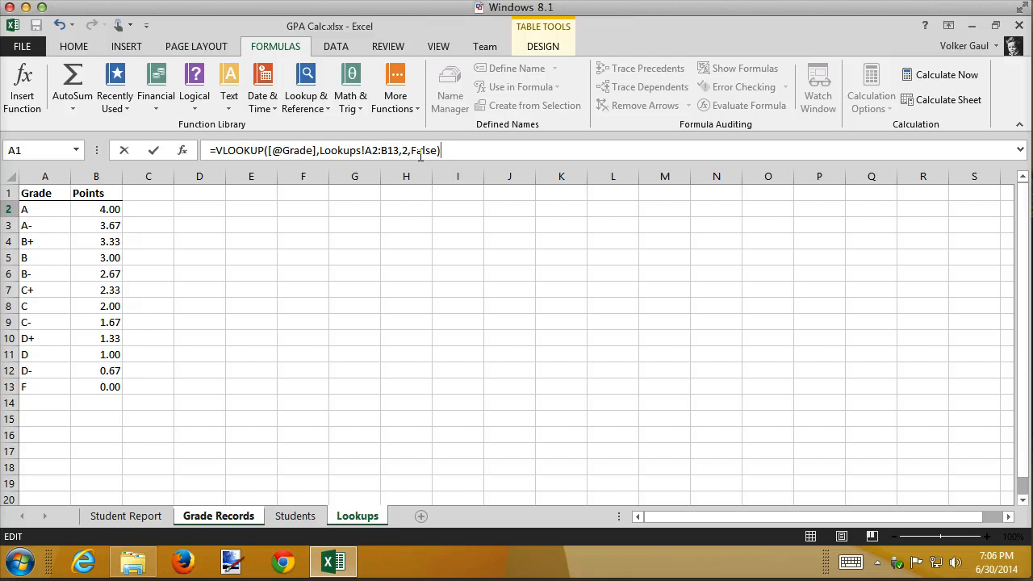
pyautogui.press('Return')
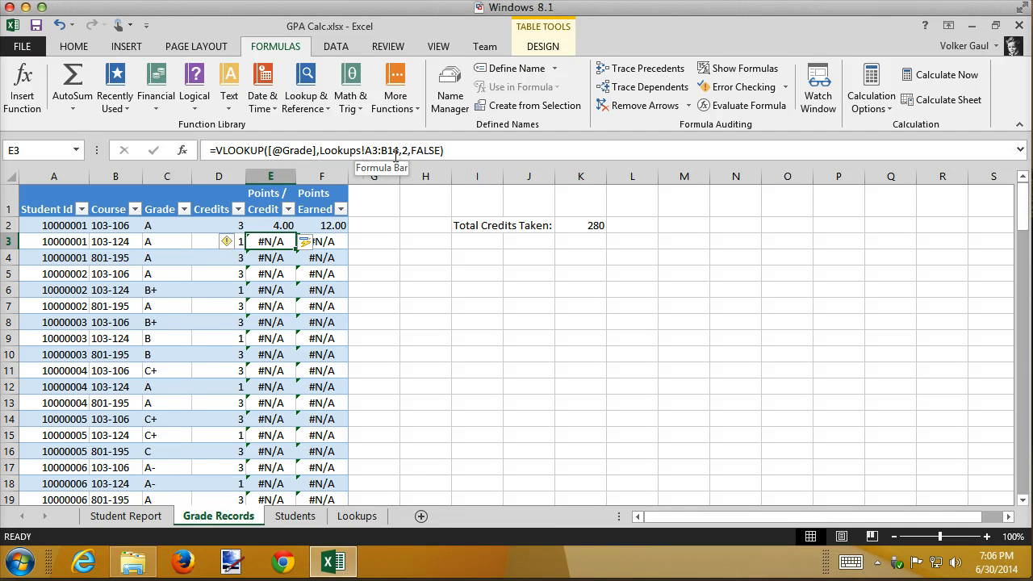
# Make the table array in E2's VLOOKUP absolute as Lookups!$A$2:$B$13 and apply the formula to the Points / Credit column
pyautogui.click(274, 225)
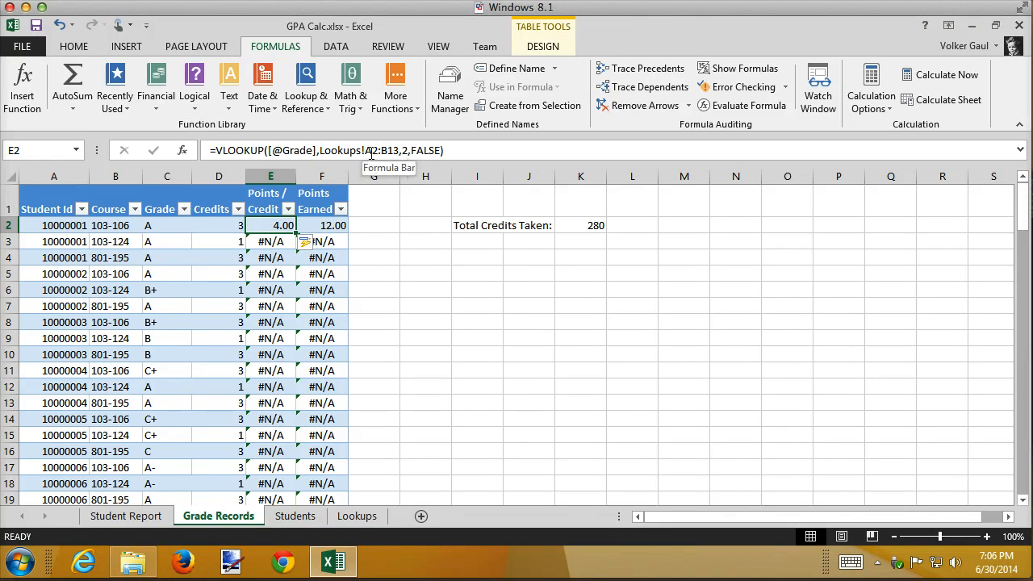
pyautogui.click(370, 151)
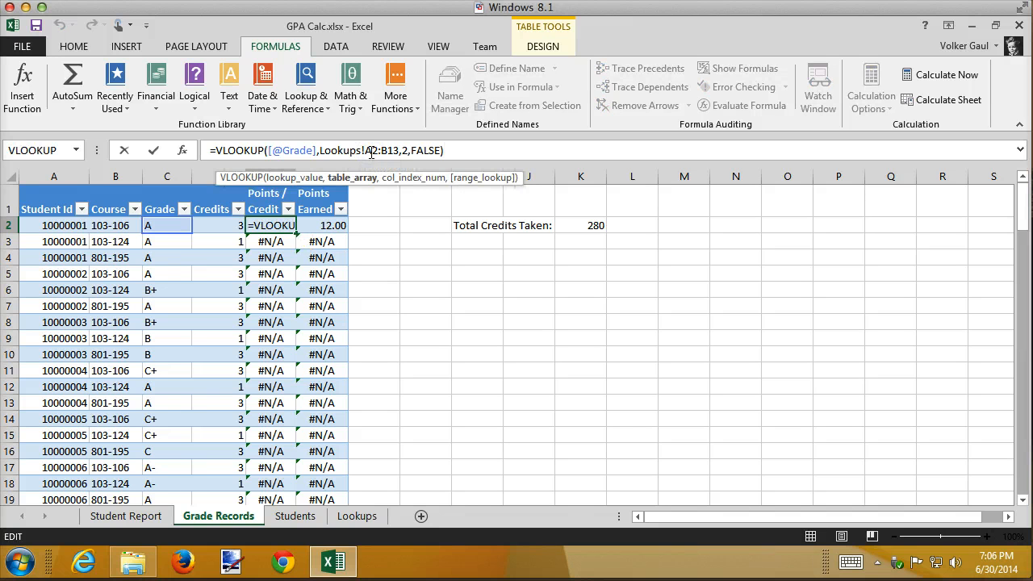
pyautogui.doubleClick(370, 151)
pyautogui.press('F4')
pyautogui.click(402, 150)
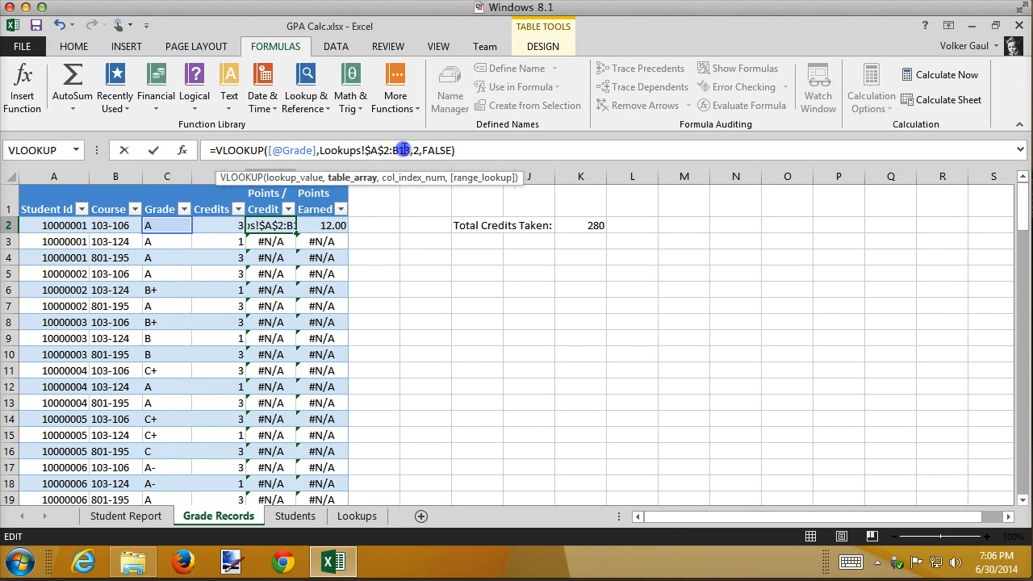
pyautogui.press('F4')
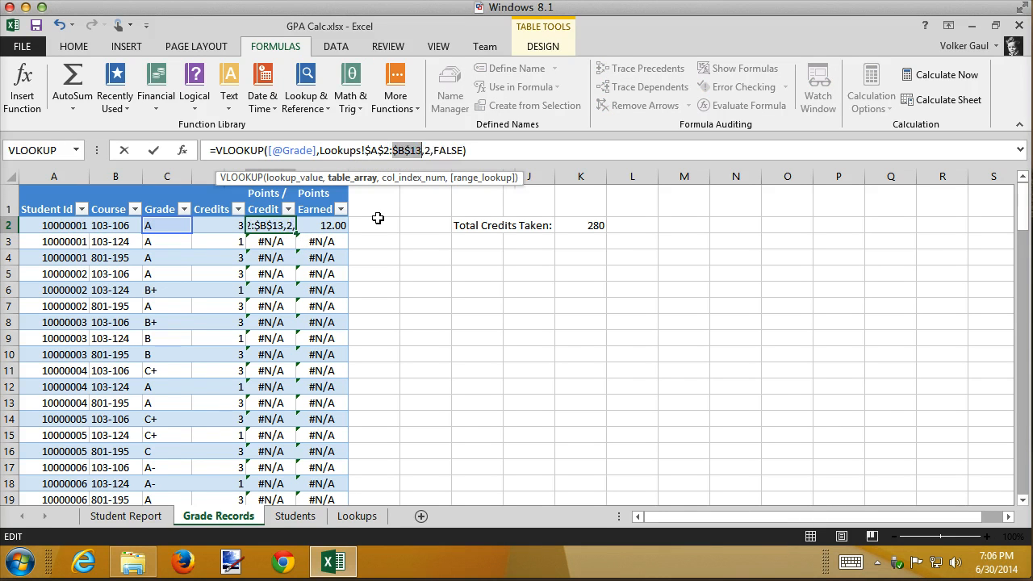
pyautogui.press('Return')
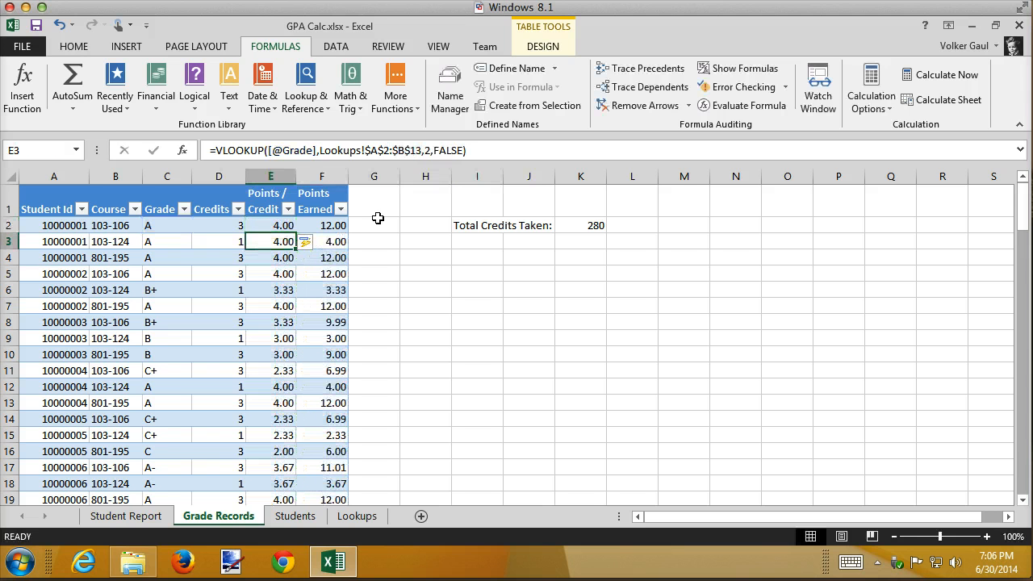
# Check the VLOOKUP formula in several cells down the Points / Credit column of Grade Records
pyautogui.click(279, 258)
pyautogui.click(268, 294)
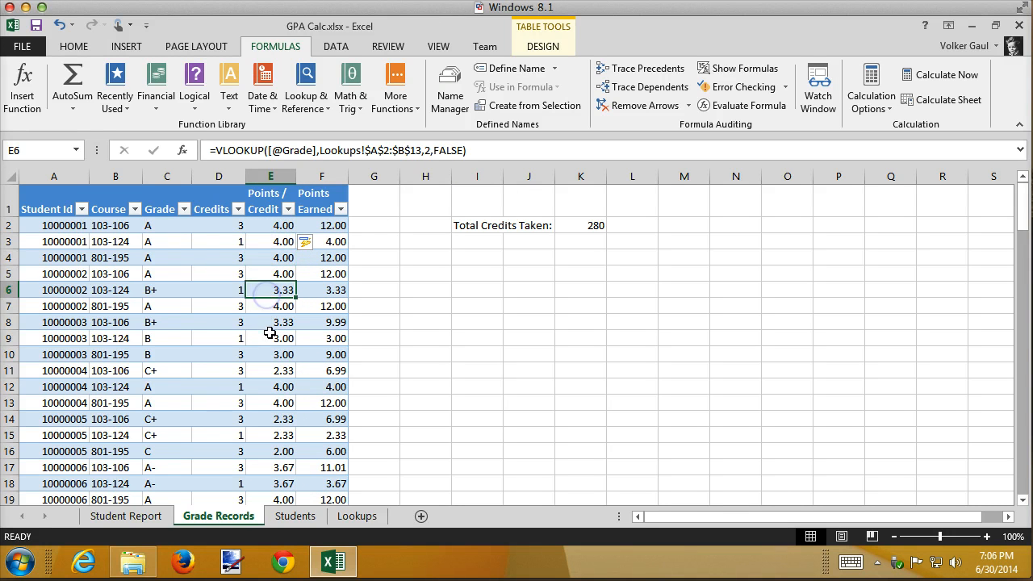
pyautogui.click(268, 336)
pyautogui.click(266, 368)
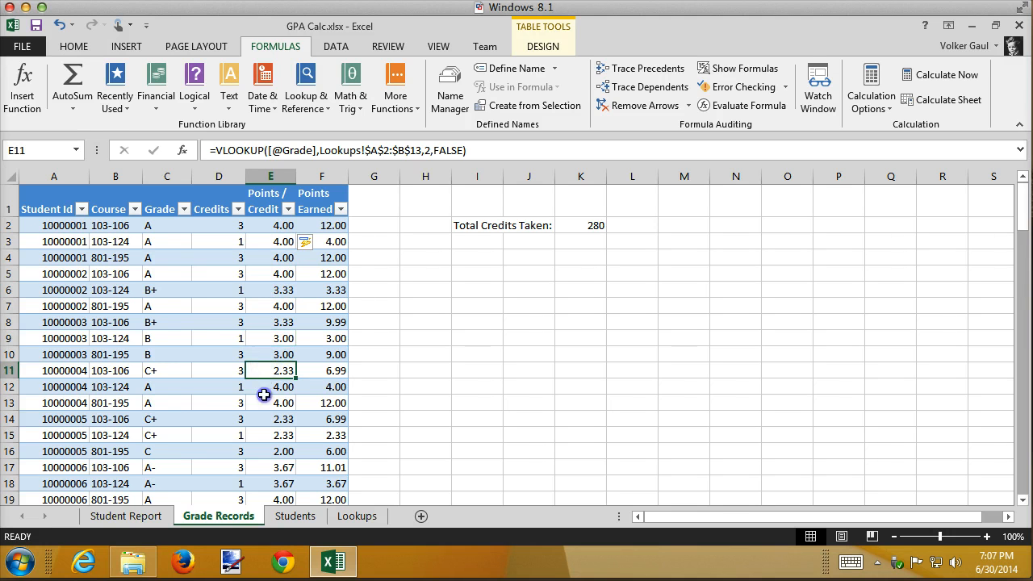
pyautogui.click(266, 402)
pyautogui.click(266, 433)
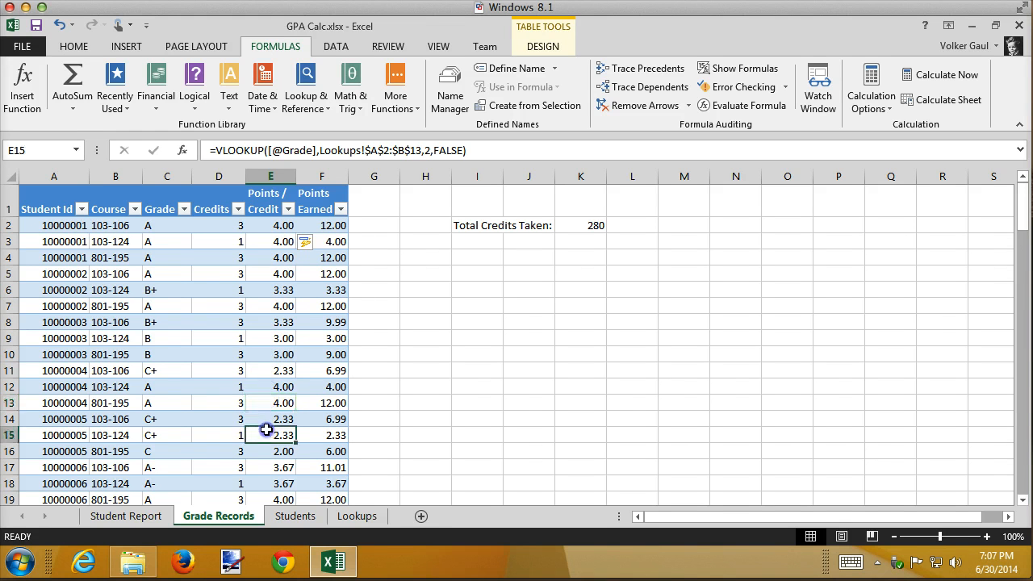
pyautogui.click(268, 339)
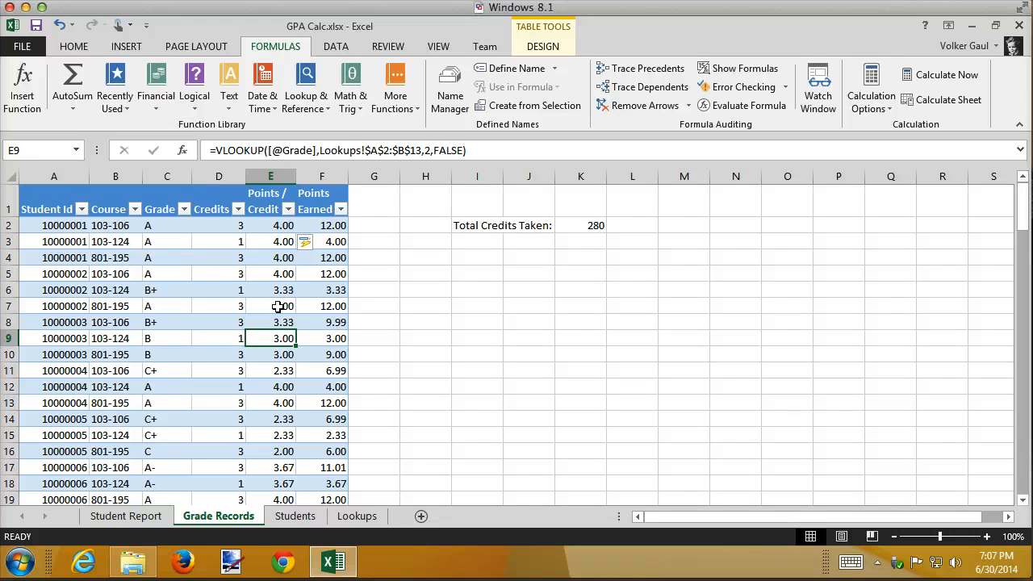
# Name the range A2:B13 on the Lookups sheet gv
pyautogui.click(363, 521)
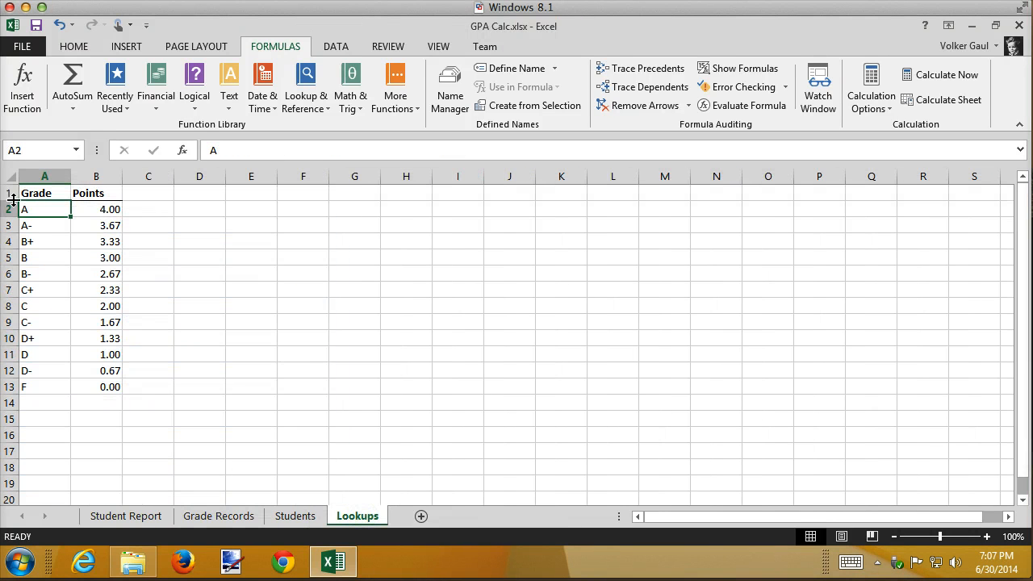
pyautogui.moveTo(36, 208); pyautogui.dragTo(80, 383)
pyautogui.click(57, 150)
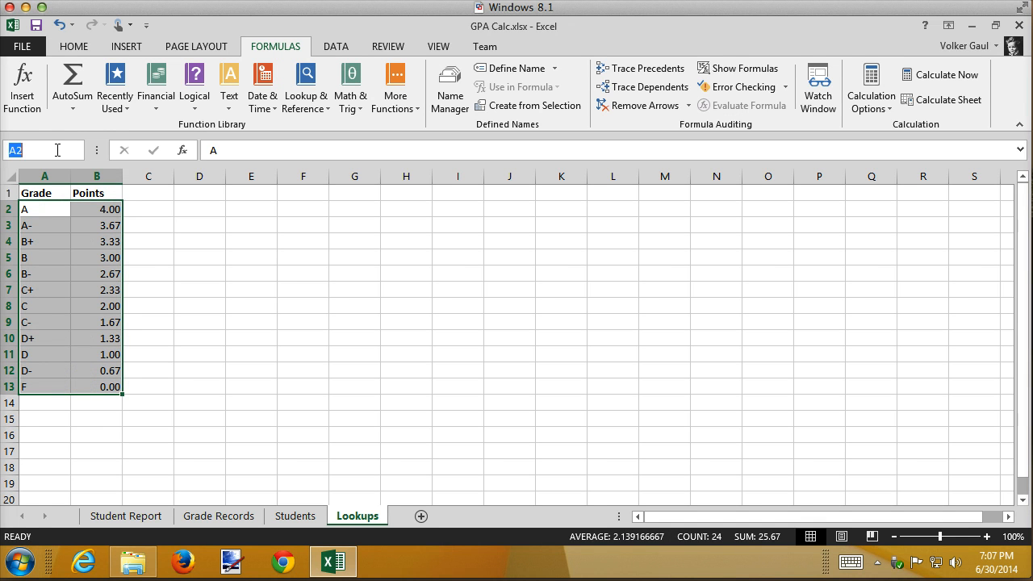
pyautogui.write('gv')
pyautogui.press('Return')
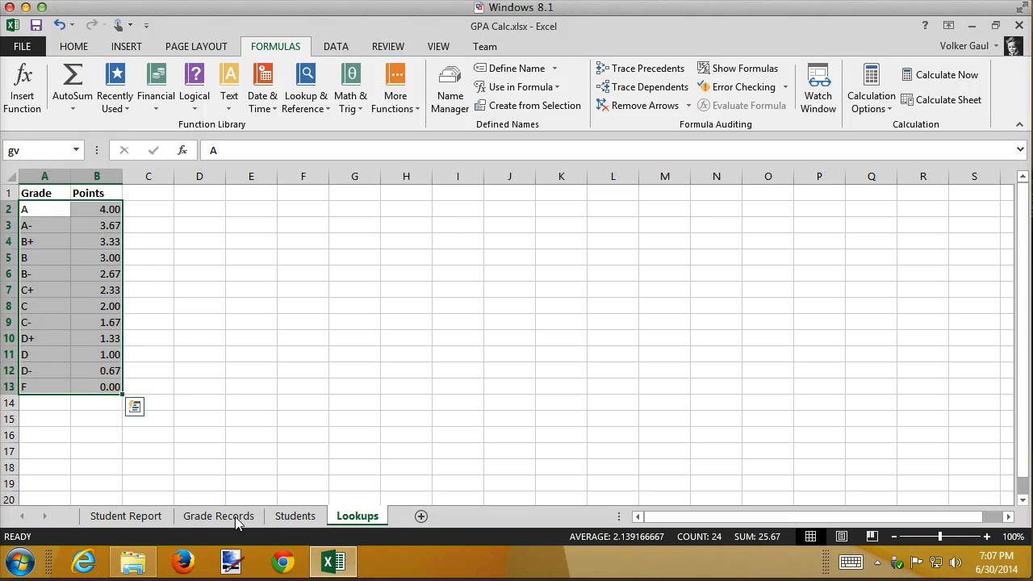
# Replace the formula in E2 of Grade Records with a new VLOOKUP using the same row's Grade cell as lookup value
pyautogui.click(240, 524)
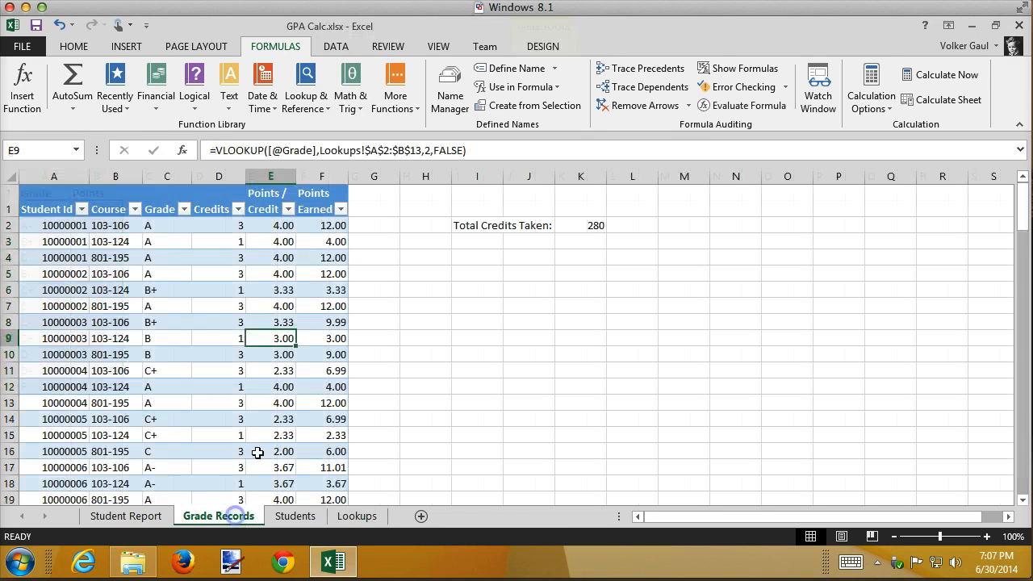
pyautogui.click(274, 225)
pyautogui.moveTo(467, 150); pyautogui.dragTo(97, 145)
pyautogui.write('=vl')
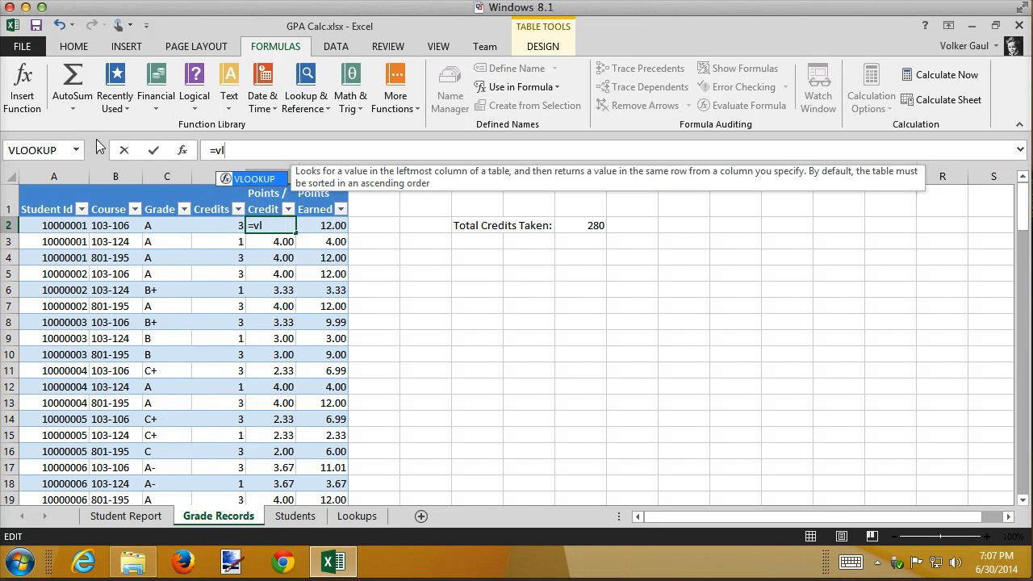
pyautogui.press('Tab')
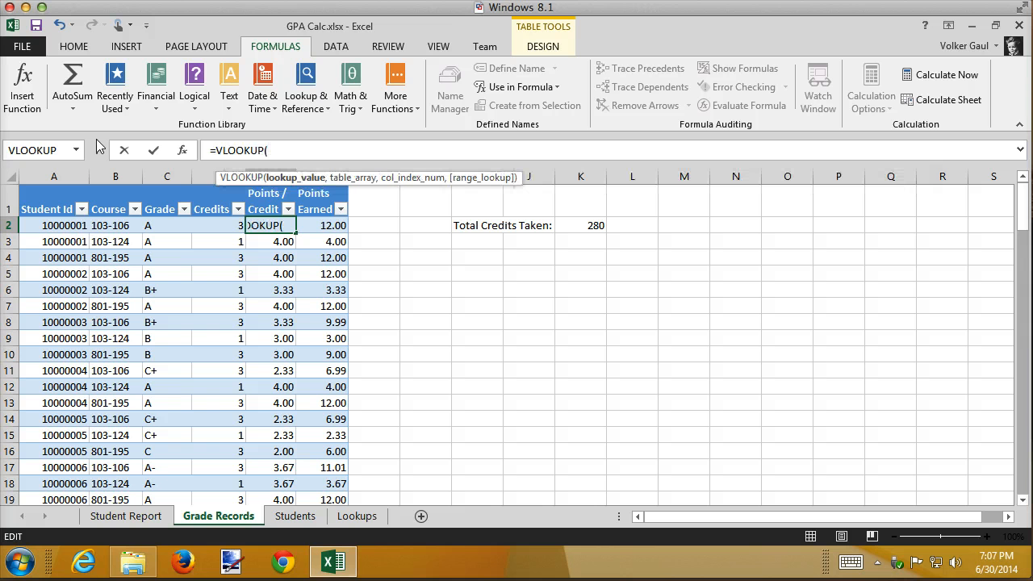
pyautogui.click(151, 228)
pyautogui.write(',')
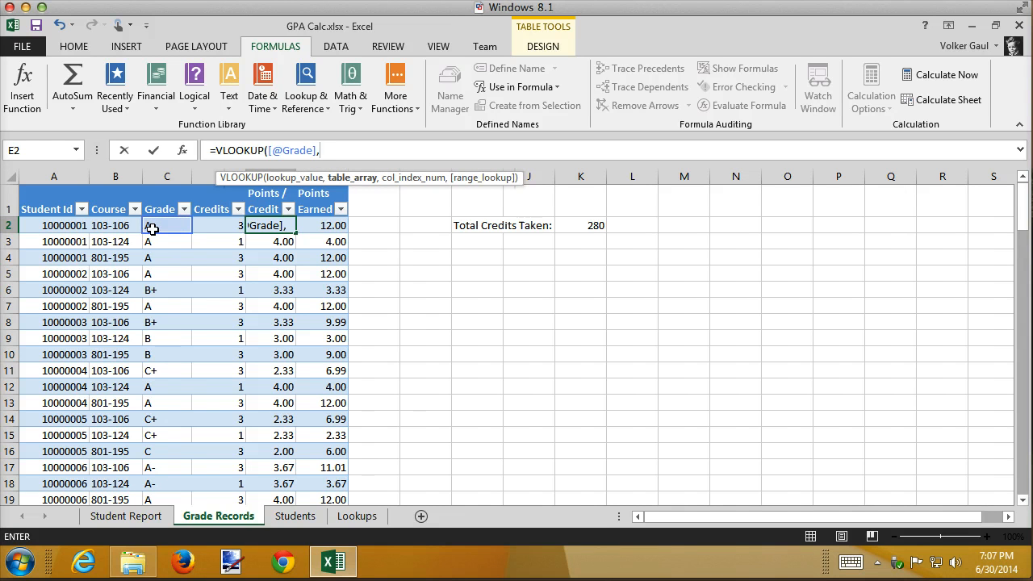
# Complete E2's VLOOKUP with the named range gv as table array, column index 2 and false for an exact match
pyautogui.write('gv')
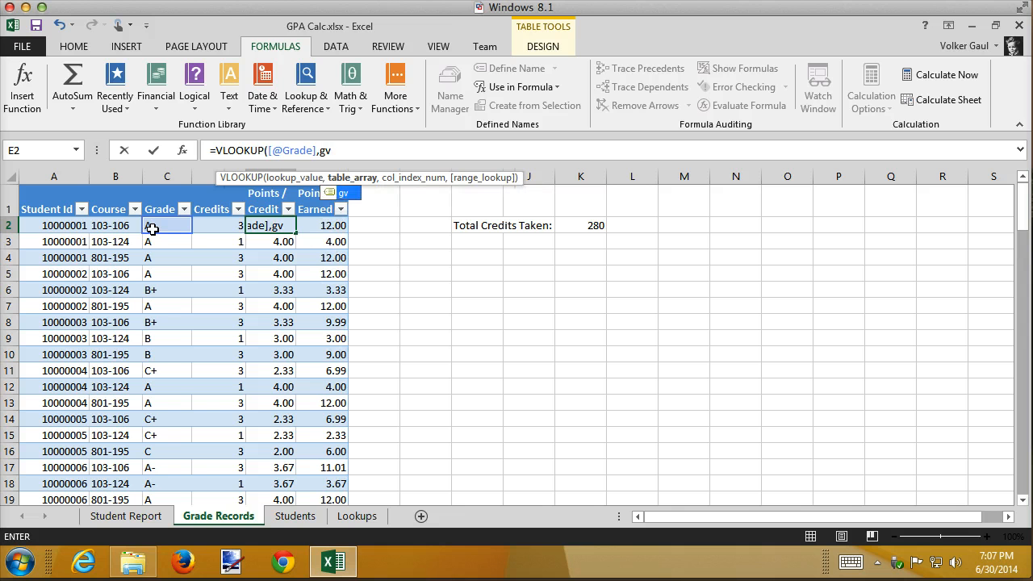
pyautogui.write(',')
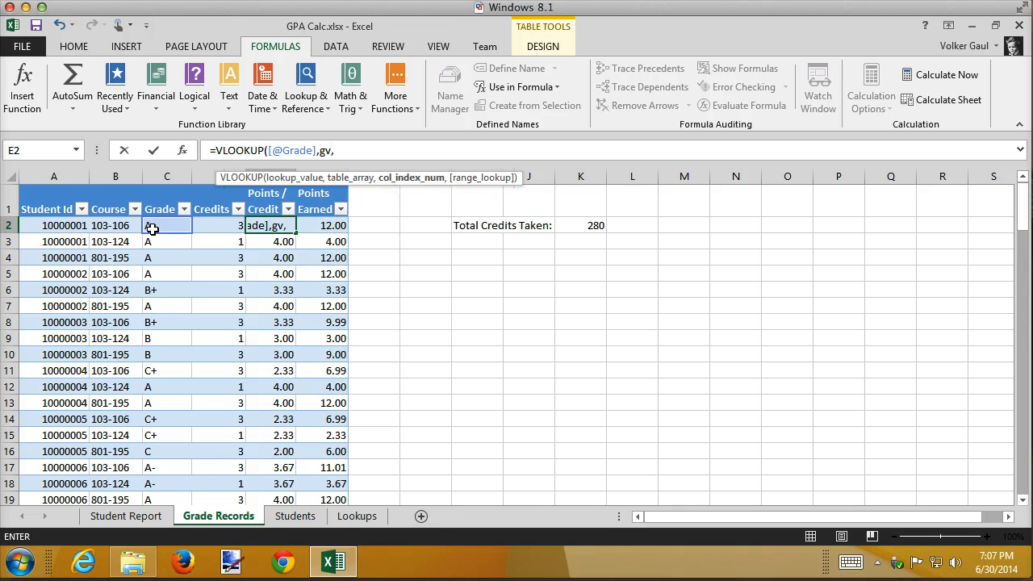
pyautogui.write('2,flase')
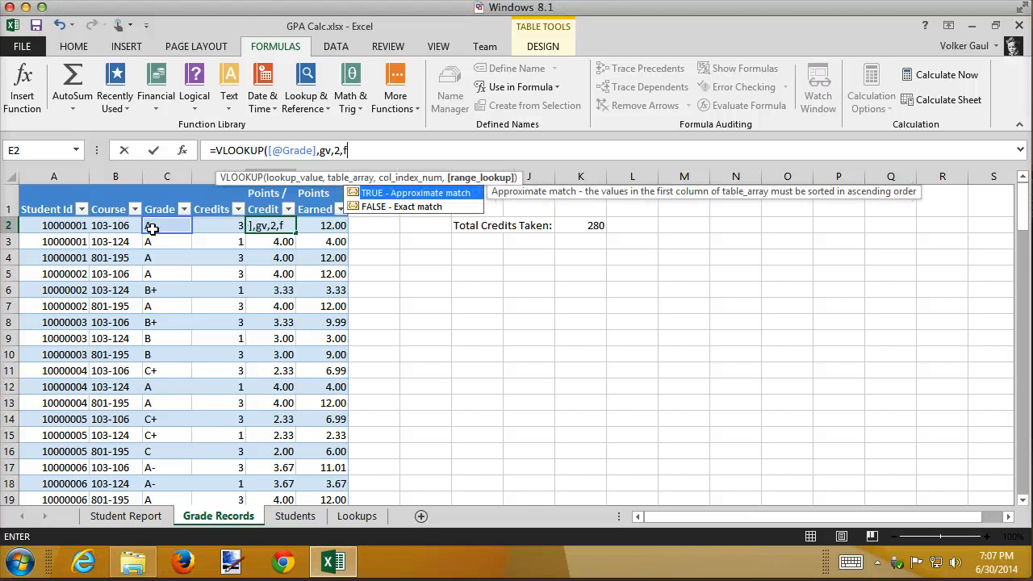
pyautogui.press('BackSpace')
pyautogui.press('BackSpace')
pyautogui.press('BackSpace')
pyautogui.press('BackSpace')
pyautogui.write('alse)')
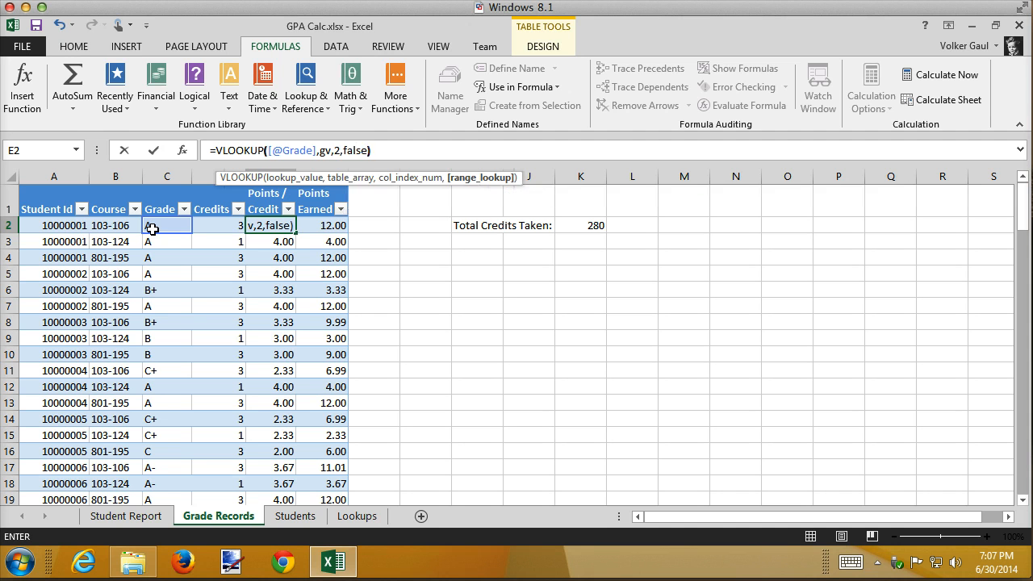
pyautogui.press('Return')
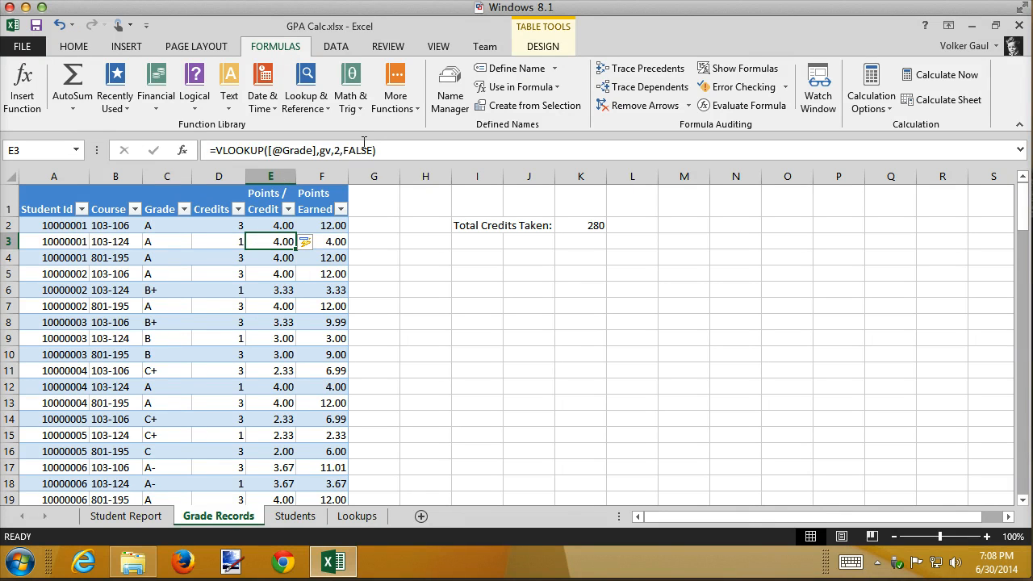
# Delete the defined name gv from the workbook
pyautogui.click(353, 517)
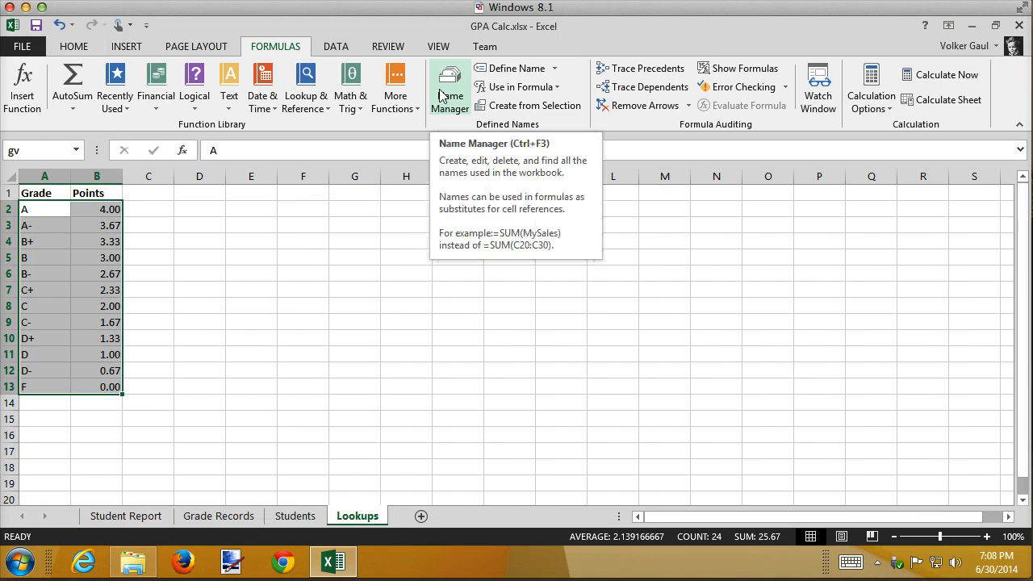
pyautogui.click(441, 95)
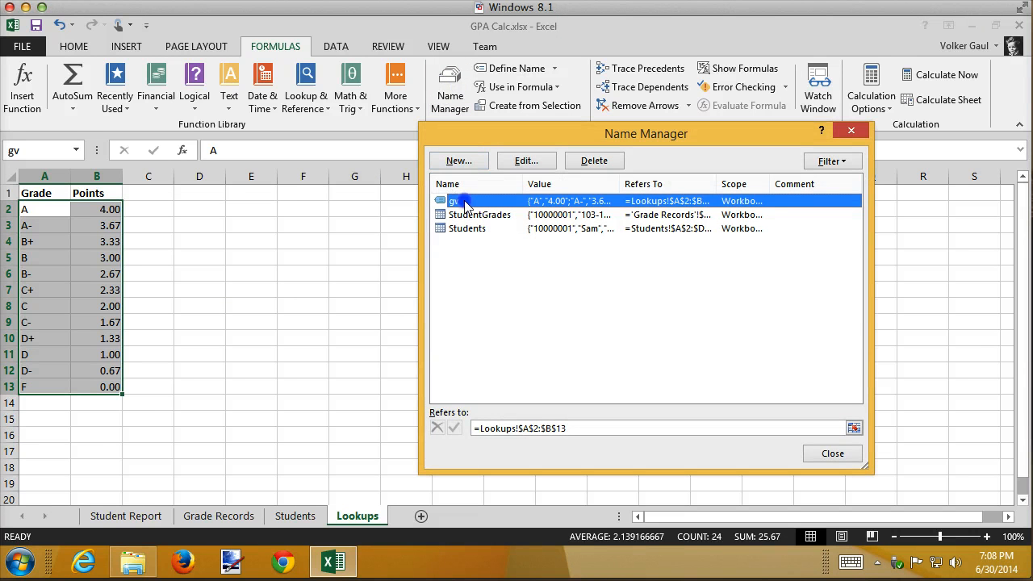
pyautogui.click(597, 162)
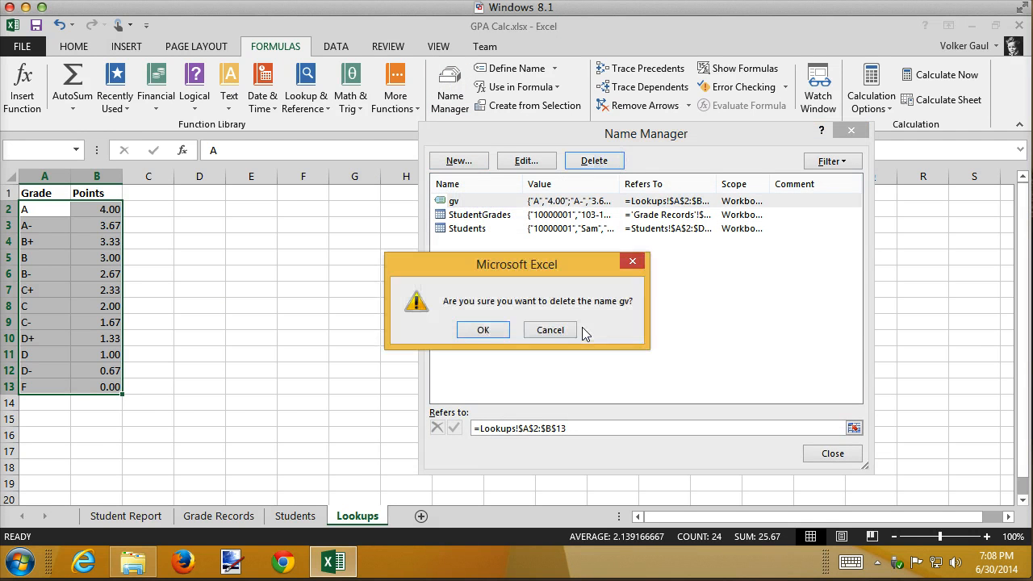
pyautogui.click(488, 330)
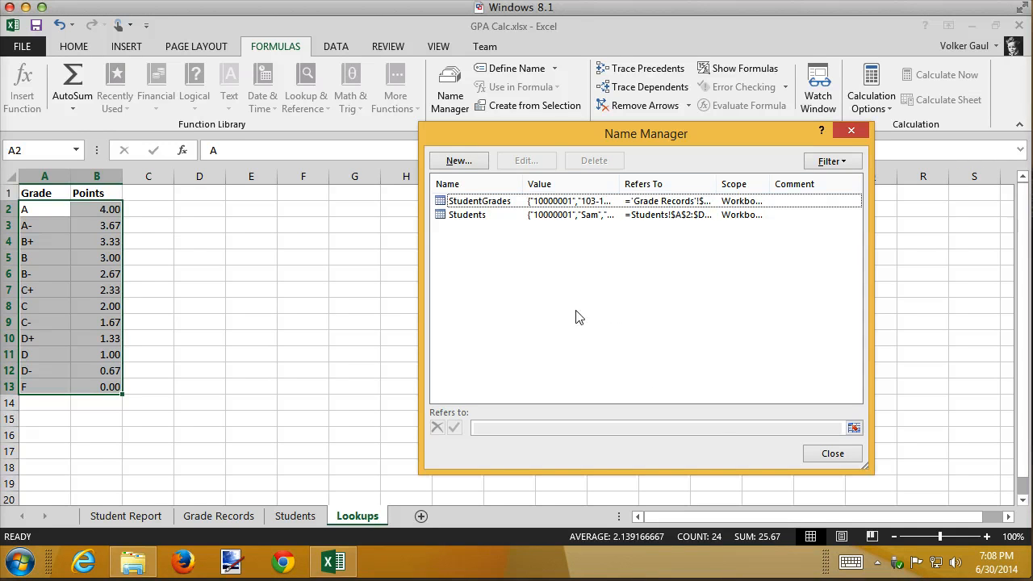
pyautogui.click(823, 454)
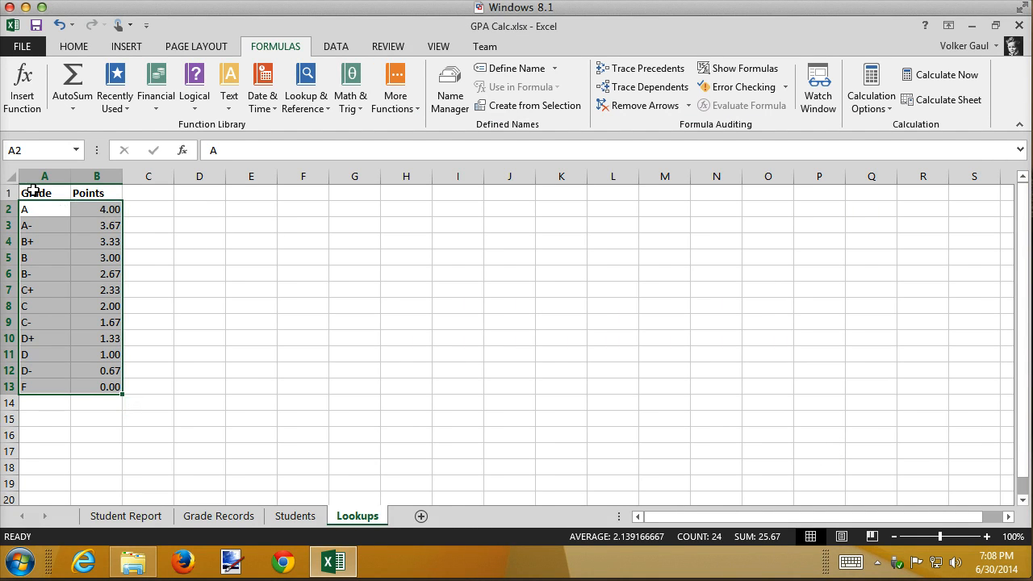
# Convert A1:B13 on the Lookups sheet into a table with headers and name it GradeValues
pyautogui.moveTo(33, 192); pyautogui.dragTo(91, 386)
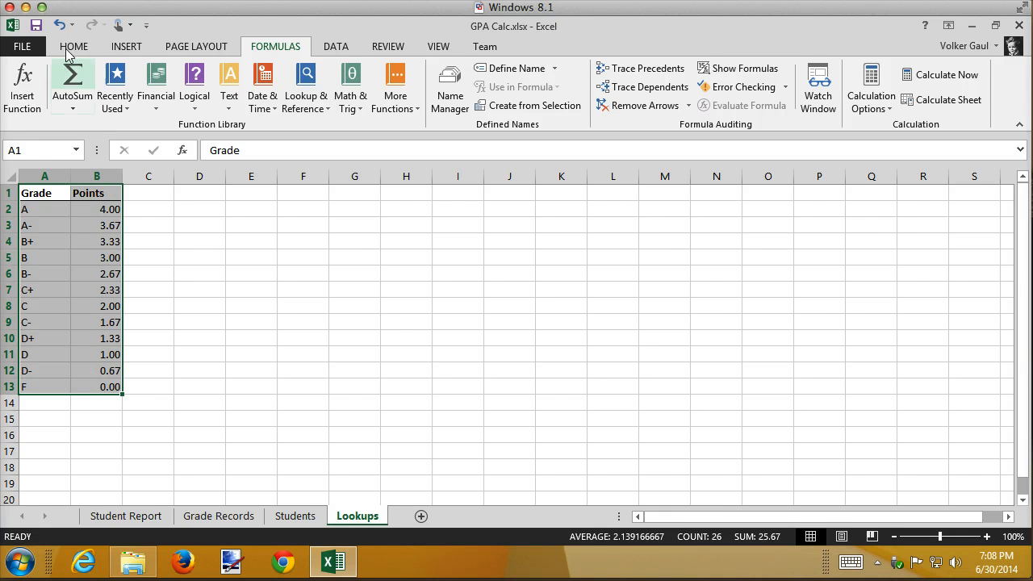
pyautogui.click(134, 51)
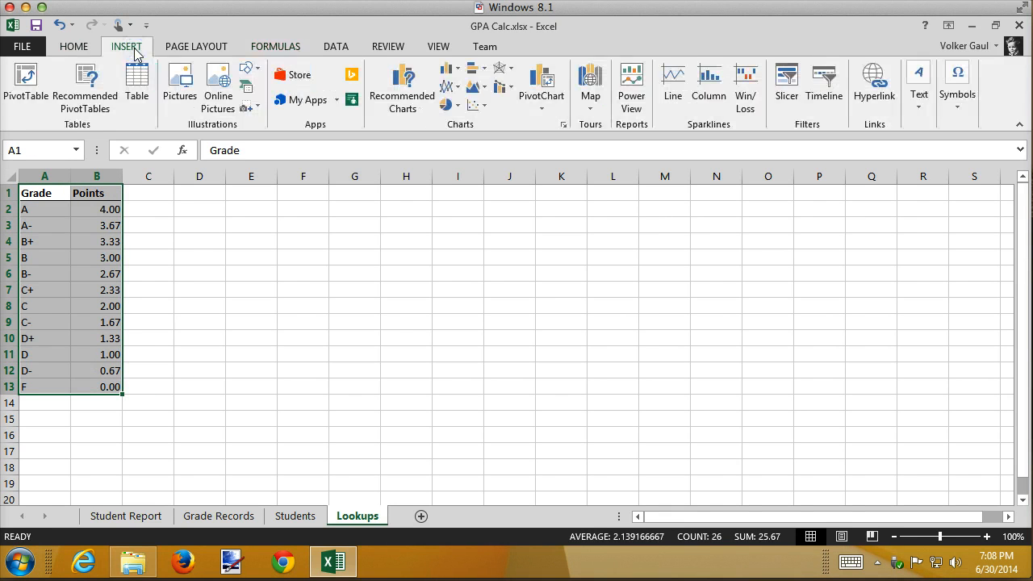
pyautogui.click(137, 81)
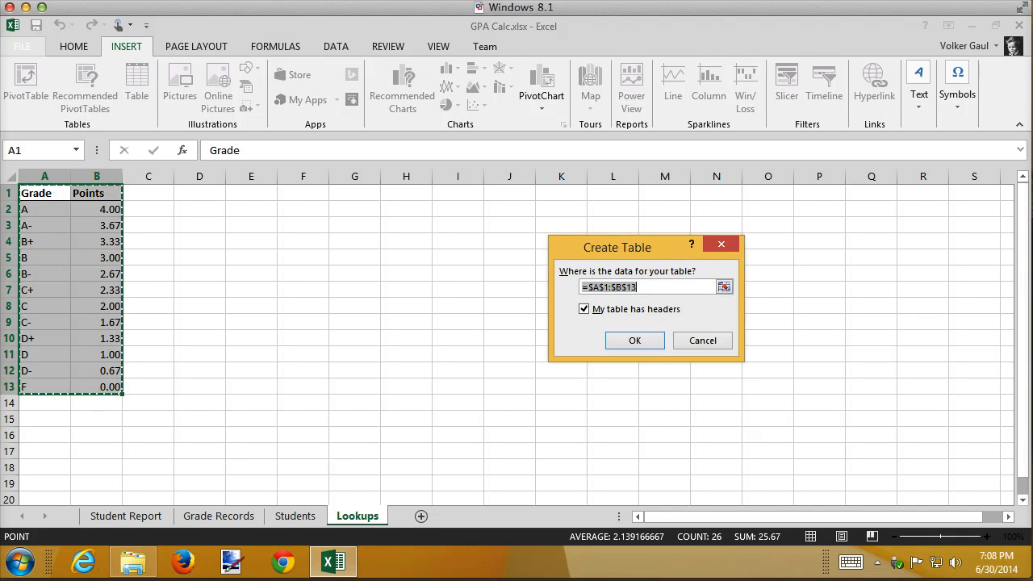
pyautogui.click(632, 341)
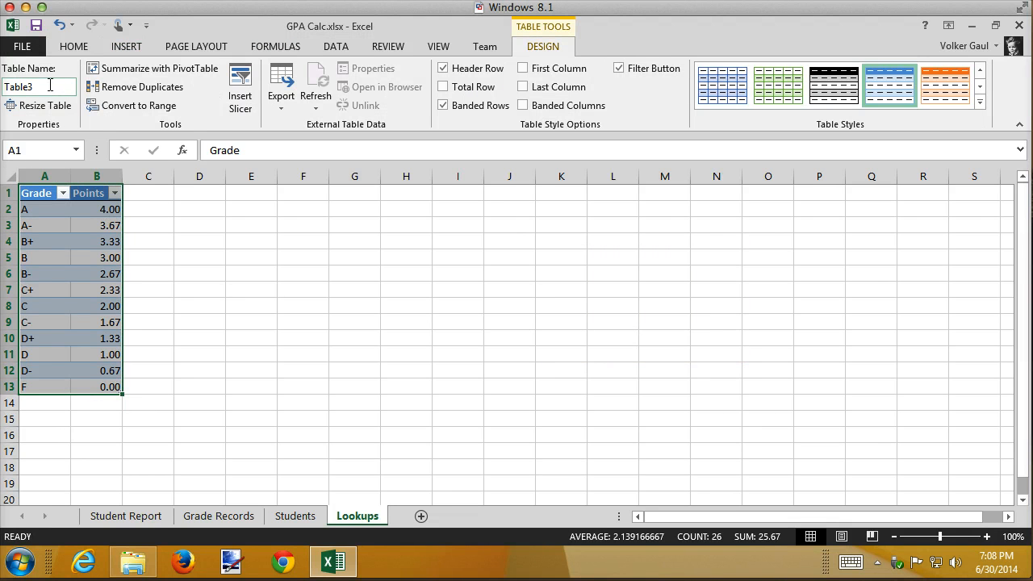
pyautogui.click(50, 86)
pyautogui.write('GradeValues')
pyautogui.press('Return')
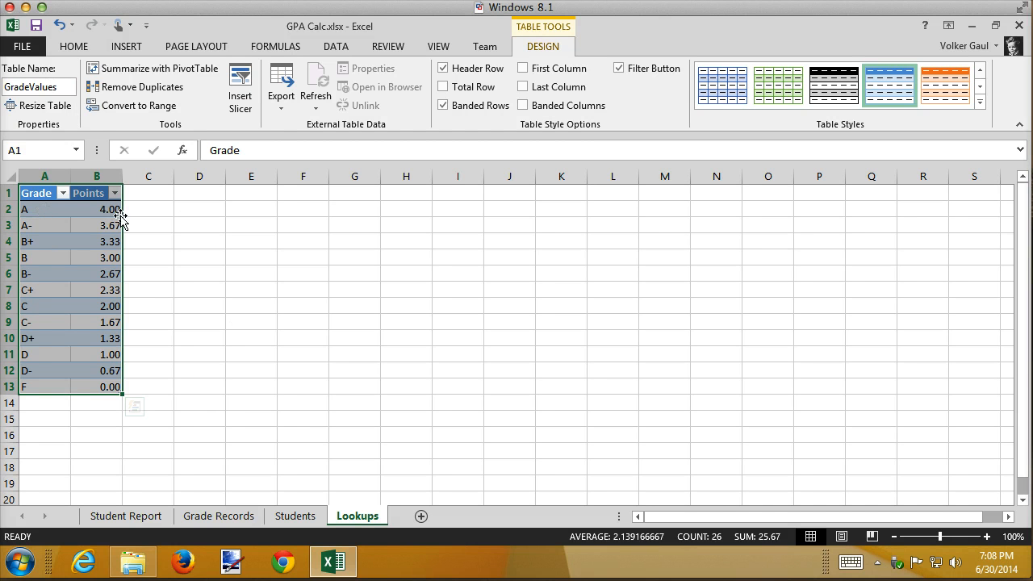
# Change the table array in E2's VLOOKUP on Grade Records to GradeValues and apply it to the Points / Credit column
pyautogui.click(228, 520)
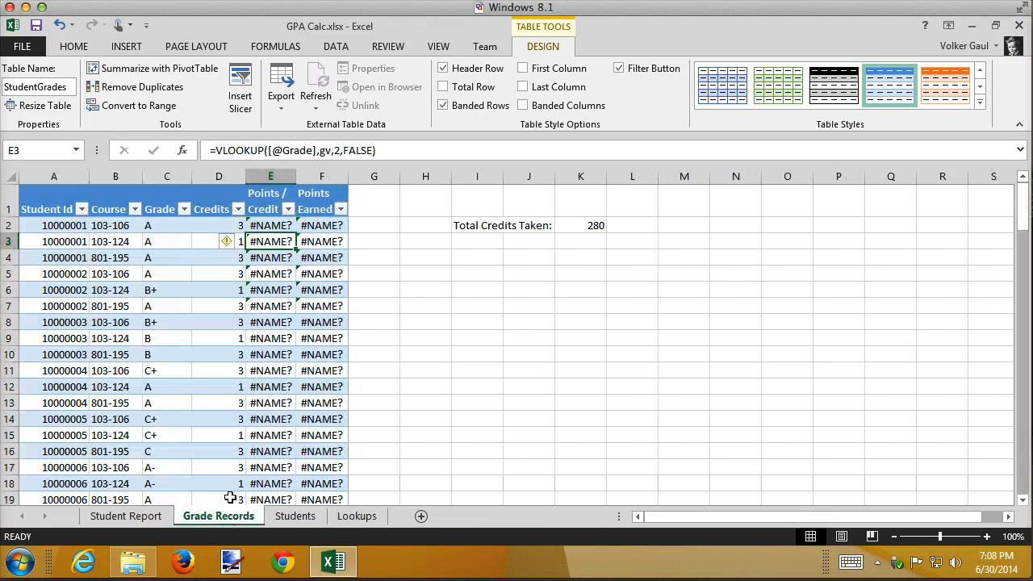
pyautogui.click(281, 226)
pyautogui.click(328, 154)
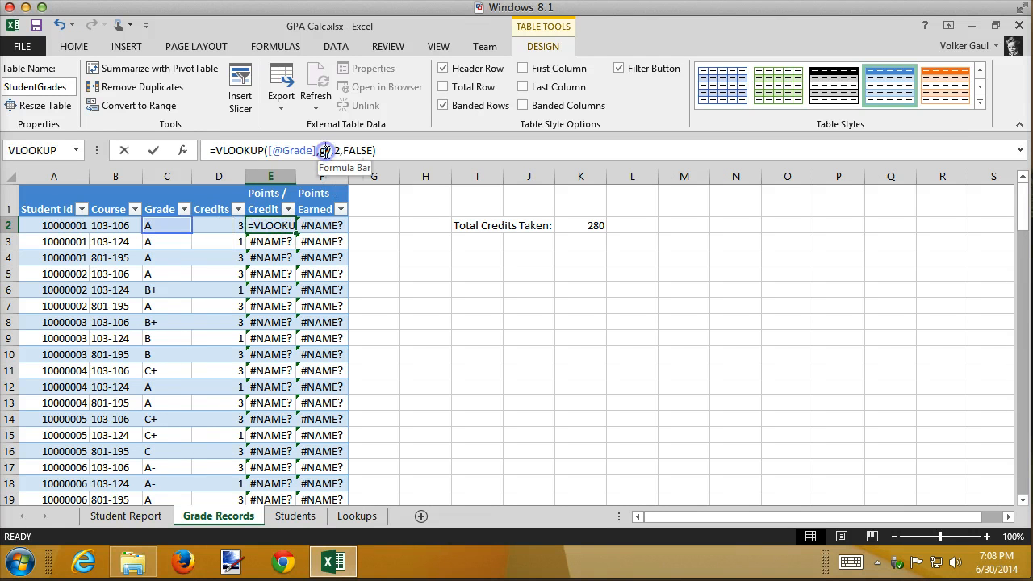
pyautogui.write(',')
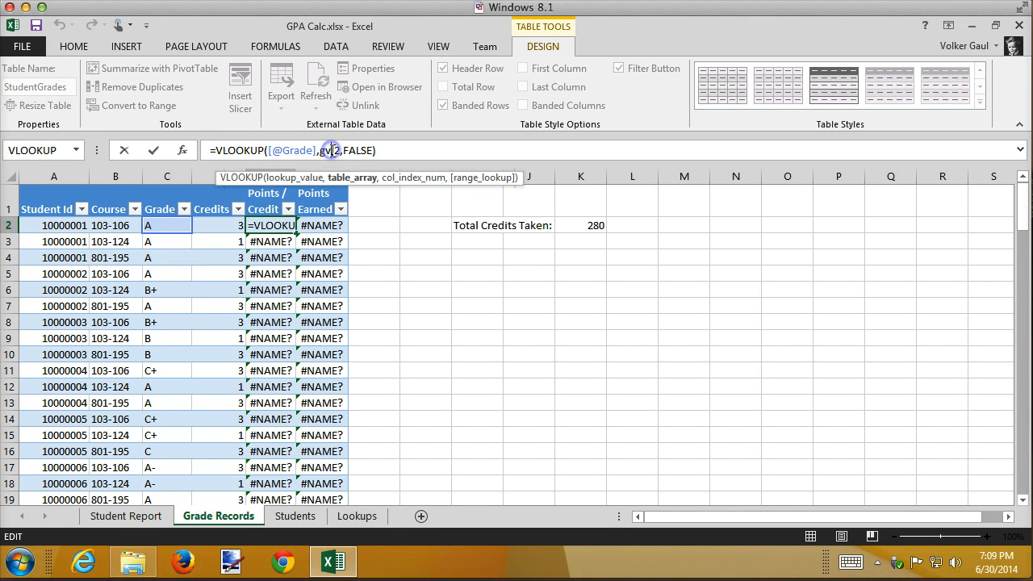
pyautogui.press('BackSpace')
pyautogui.write('r')
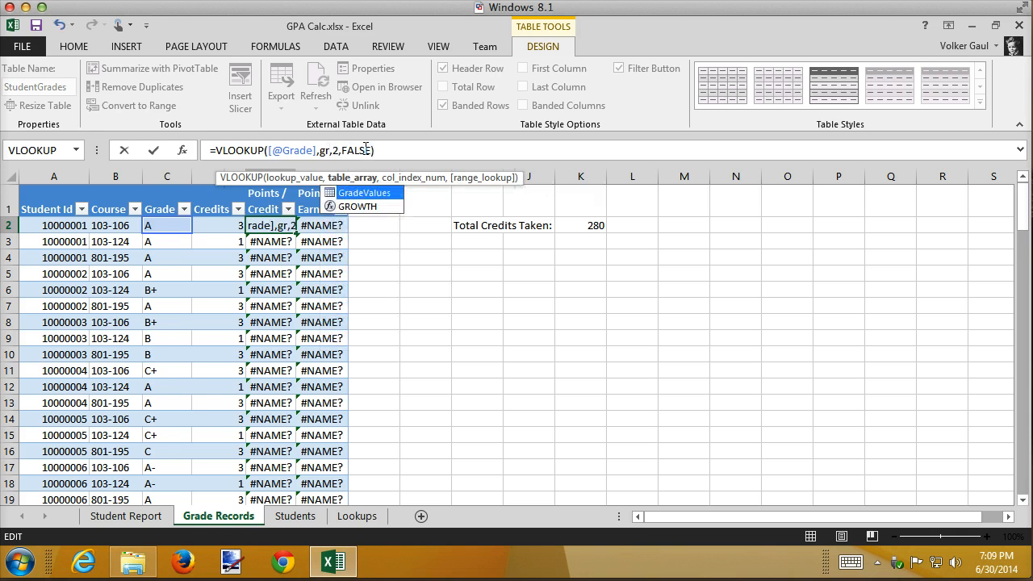
pyautogui.press('Tab')
pyautogui.press('Return')
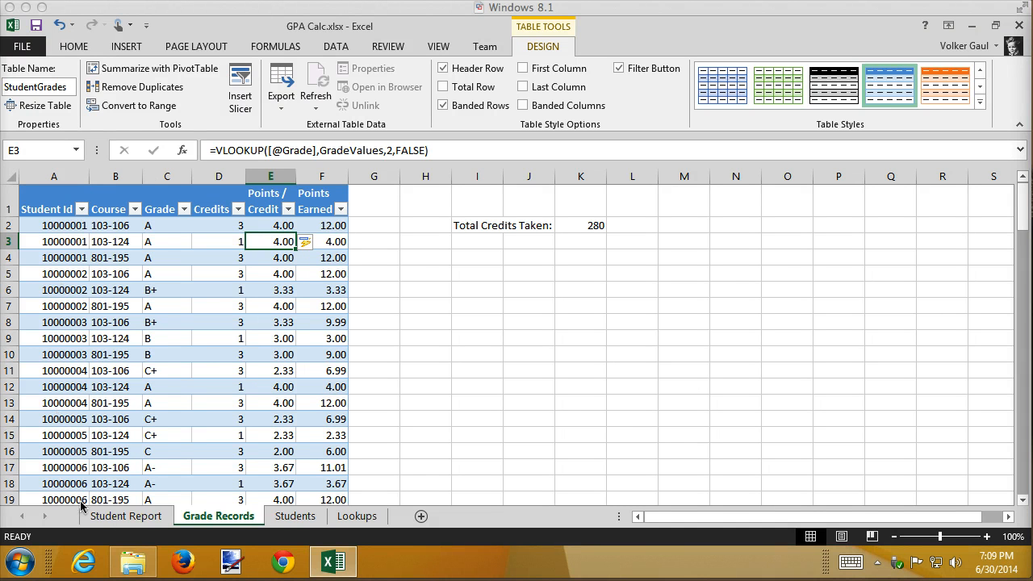
# Select the Activities Fee cell B15 on Student Report, and read the fee tiers for its lookup table in Unit 5 – Recording Steps.docx in Word
pyautogui.click(129, 518)
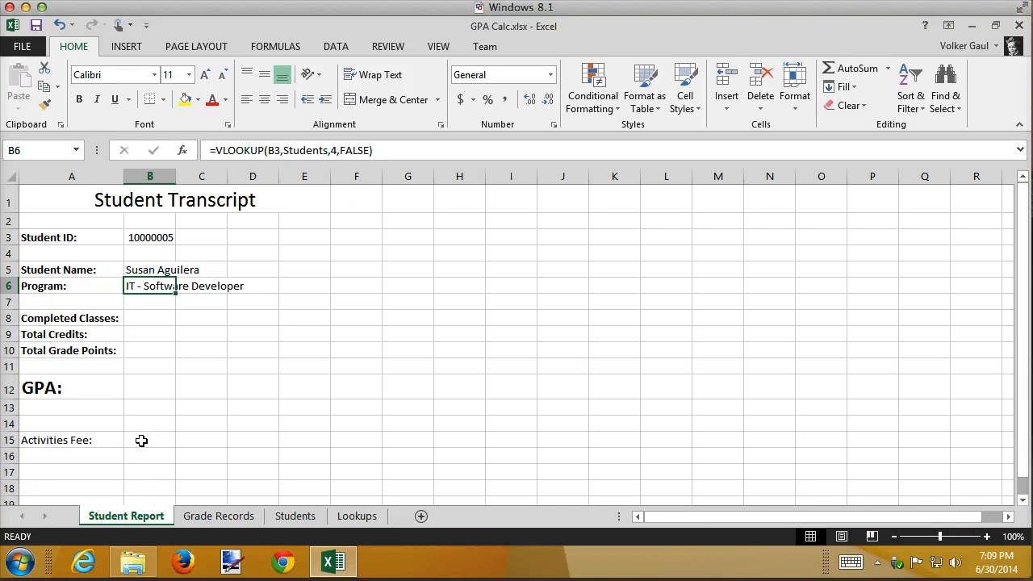
pyautogui.click(141, 441)
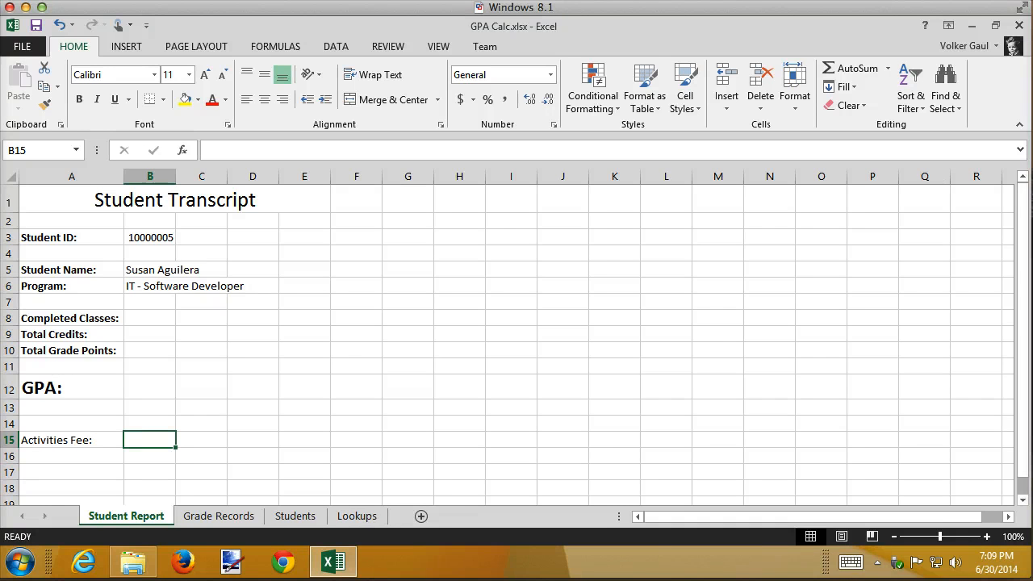
pyautogui.moveTo(1032, 10); pyautogui.dragTo(787, 11)
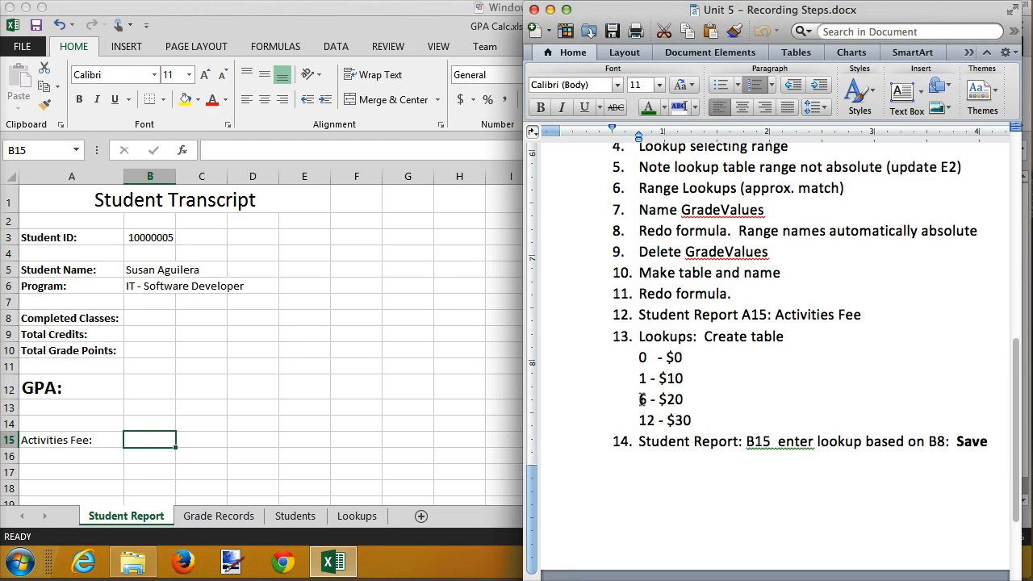
pyautogui.doubleClick(642, 357)
pyautogui.click(642, 362)
pyautogui.doubleClick(643, 378)
pyautogui.click(642, 398)
pyautogui.doubleClick(644, 399)
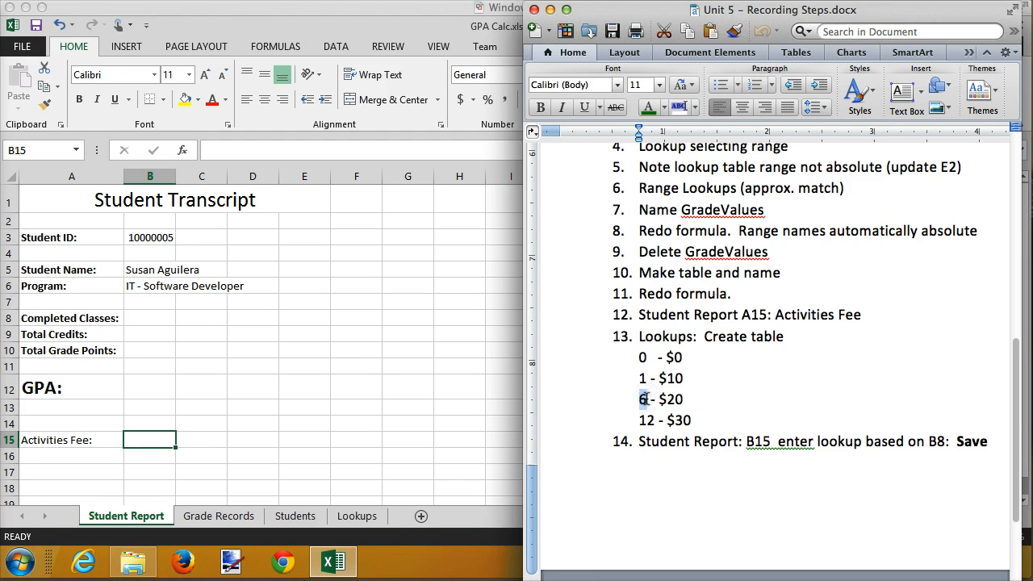
# Read the 12-credit fee tier in Unit 5 – Recording Steps.docx and move the Word window off the Excel workbook
pyautogui.doubleClick(642, 421)
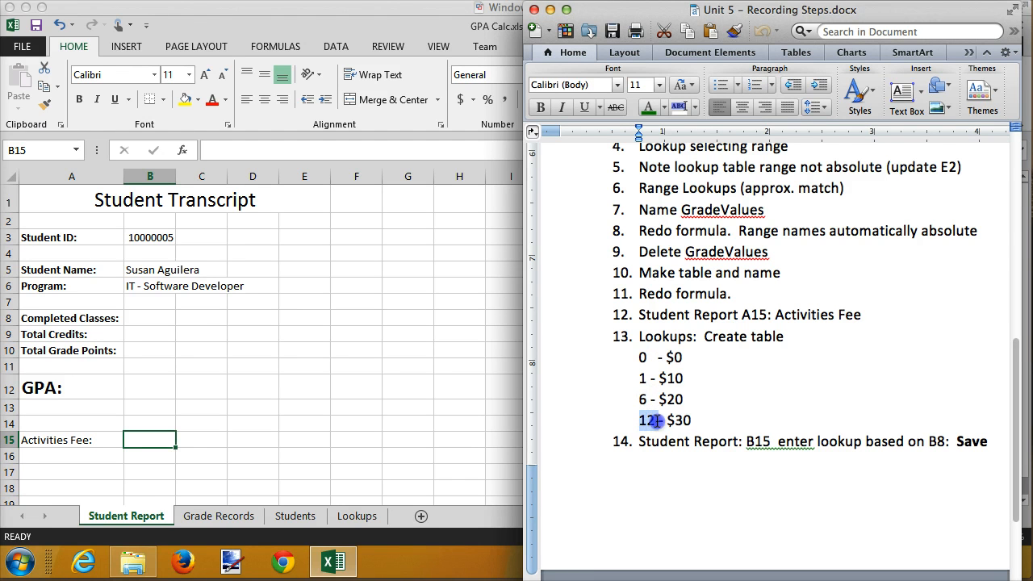
pyautogui.hscroll(-3, 681, 429)
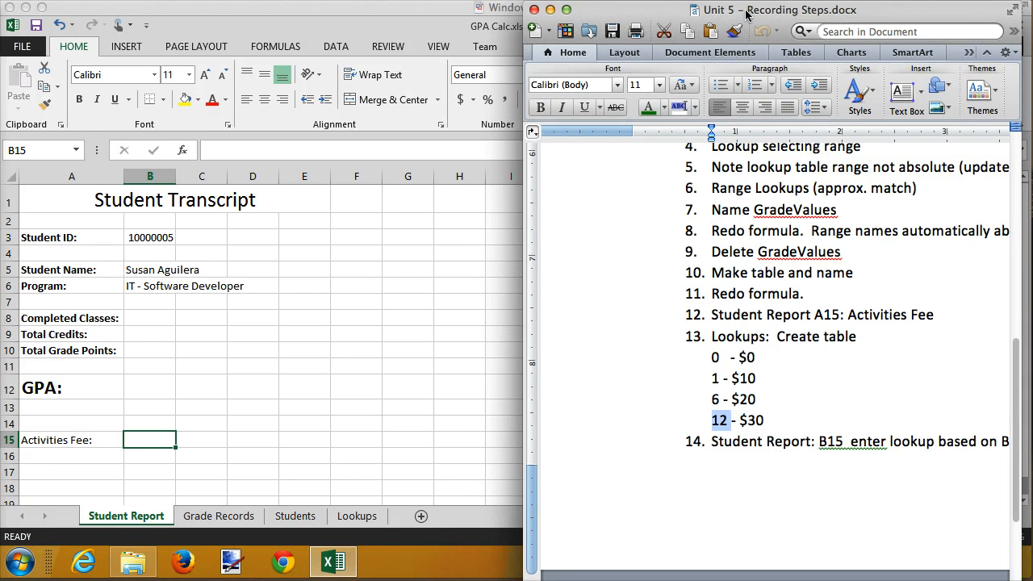
pyautogui.moveTo(745, 11); pyautogui.dragTo(1032, 58)
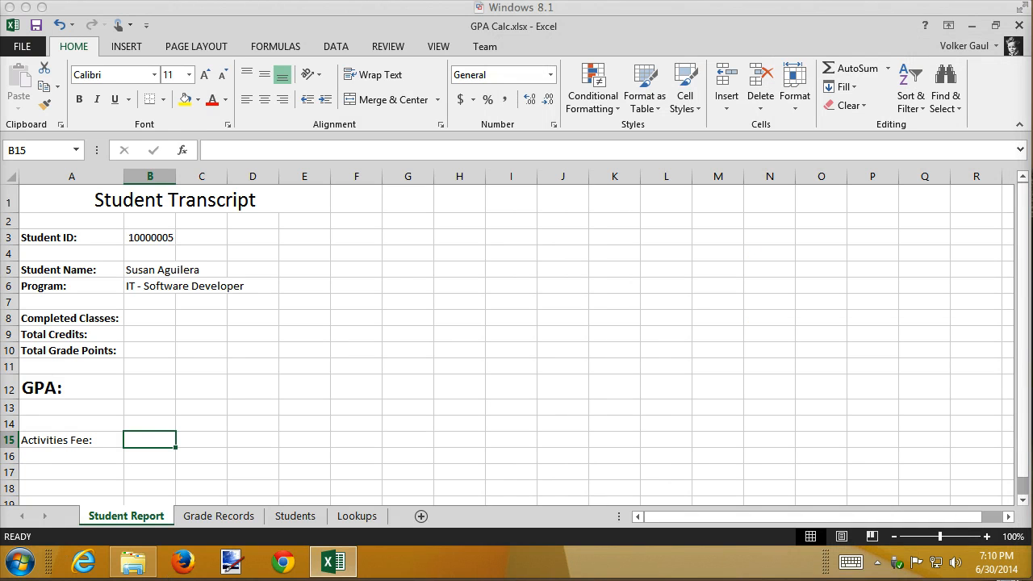
# Enter the headers Credits in G1 and Fee in H1 on the Lookups sheet
pyautogui.click(363, 521)
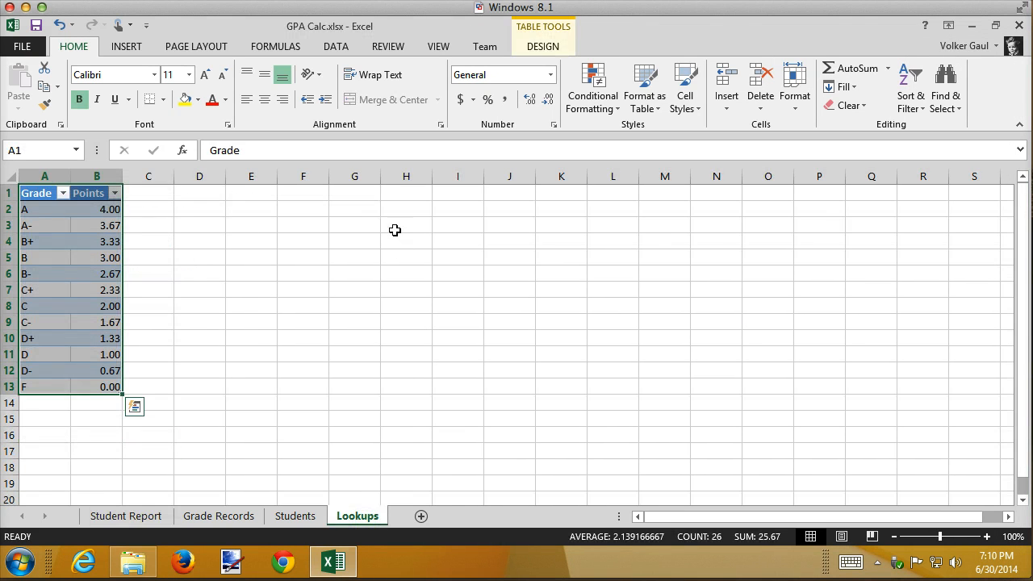
pyautogui.click(358, 197)
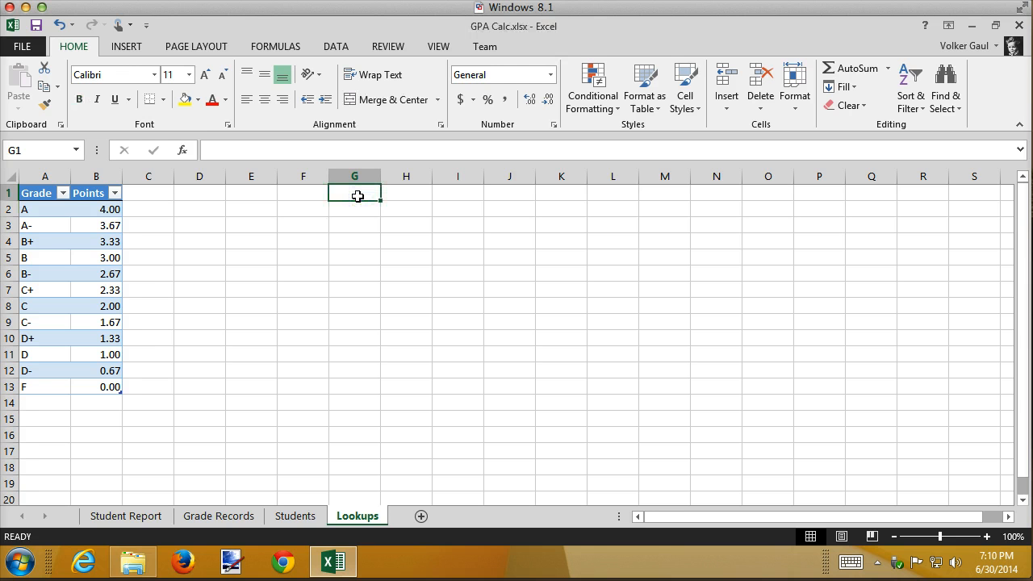
pyautogui.write('Credits')
pyautogui.press('Tab')
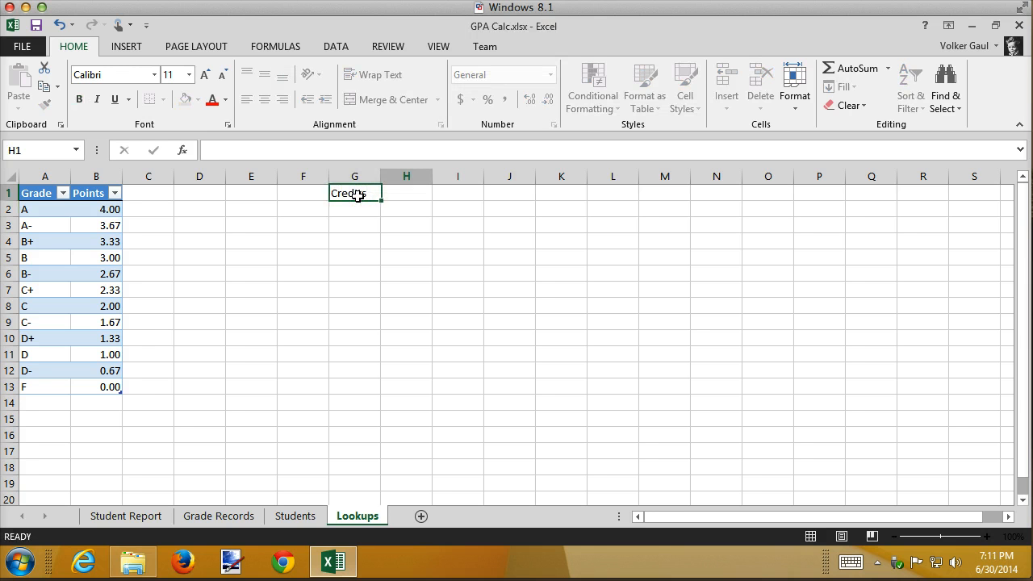
pyautogui.write('Fee')
pyautogui.press('Return')
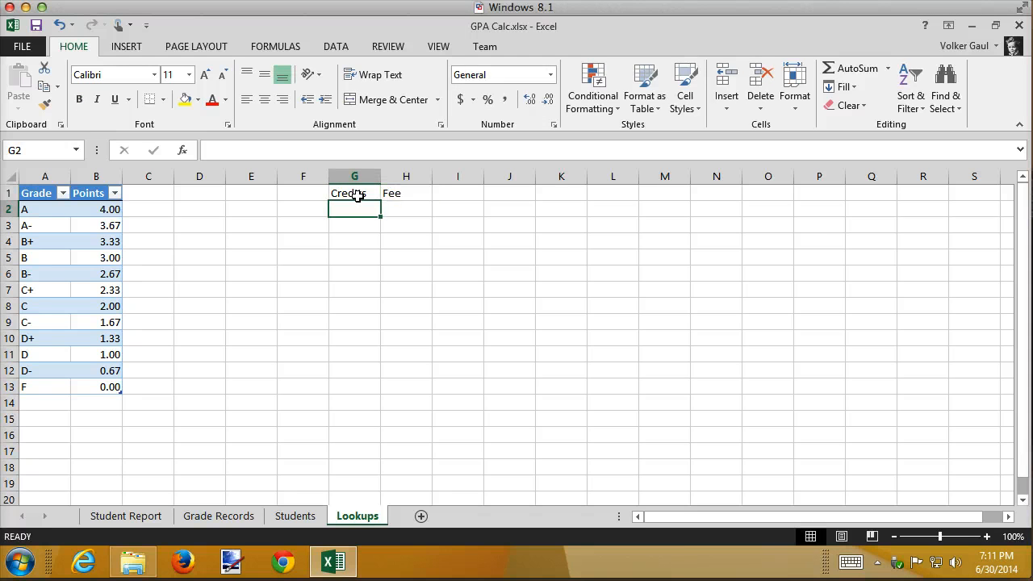
# Fill the first two fee tiers in G2:H3: 0 credits with fee 0, and 1 credit with fee 10
pyautogui.write('0')
pyautogui.press('Tab')
pyautogui.write('0')
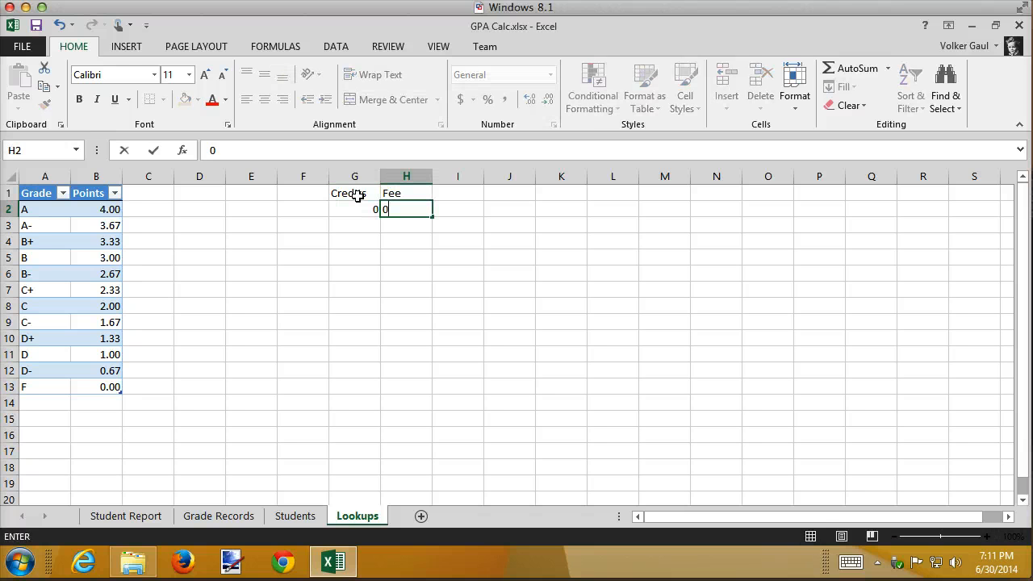
pyautogui.press('Tab')
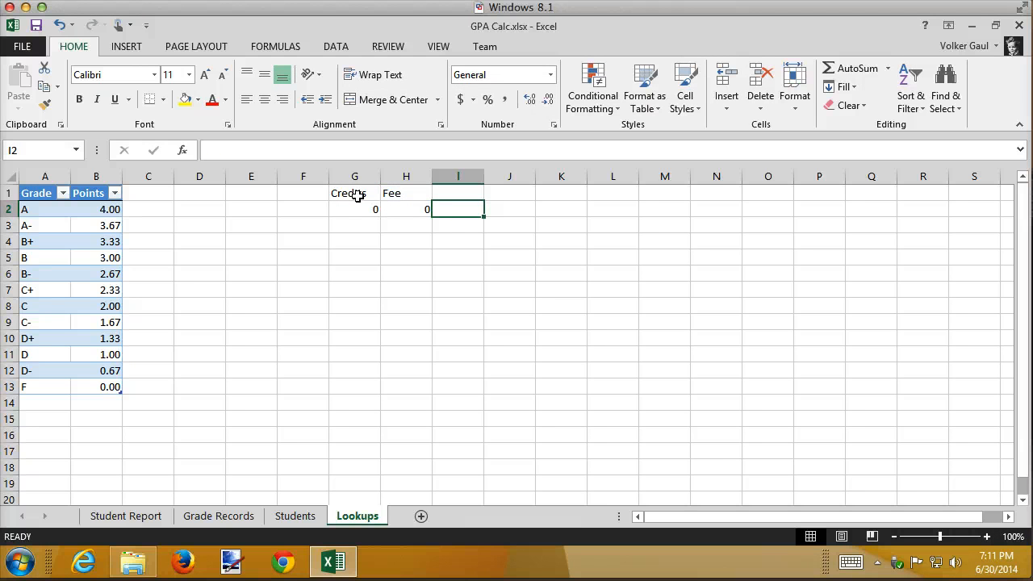
pyautogui.press('Down')
pyautogui.press('Left')
pyautogui.press('Left')
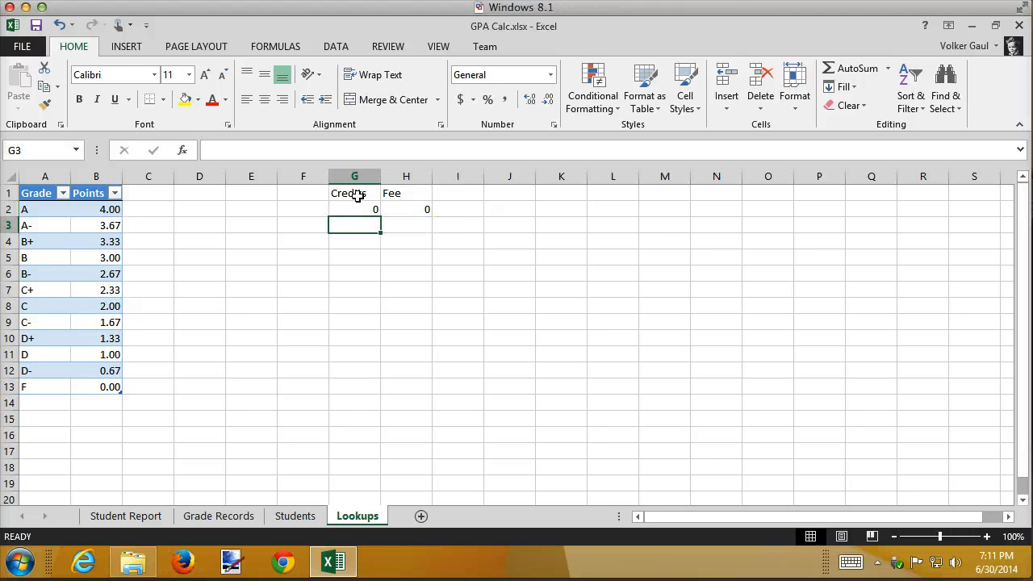
pyautogui.write('1')
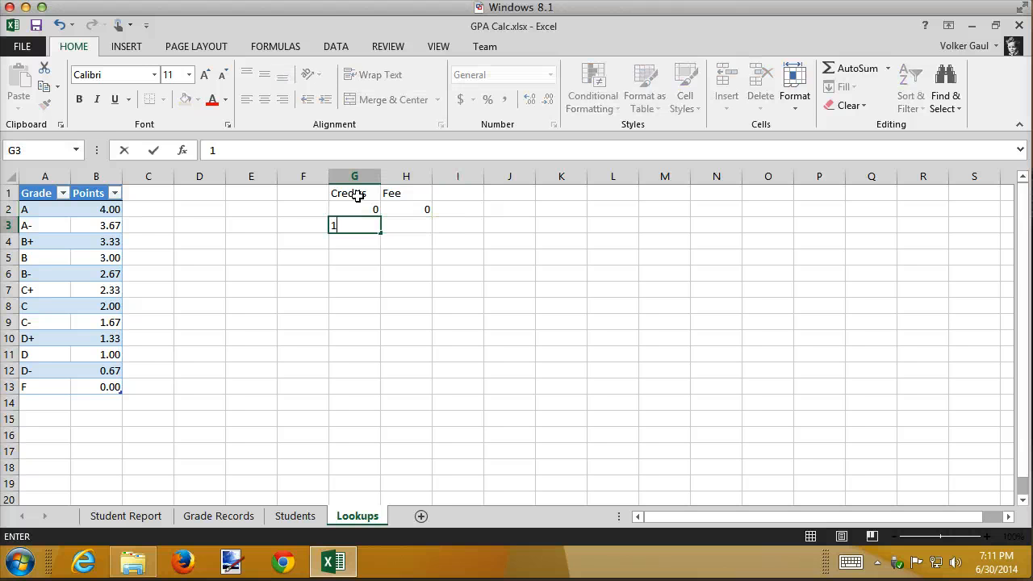
pyautogui.press('Tab')
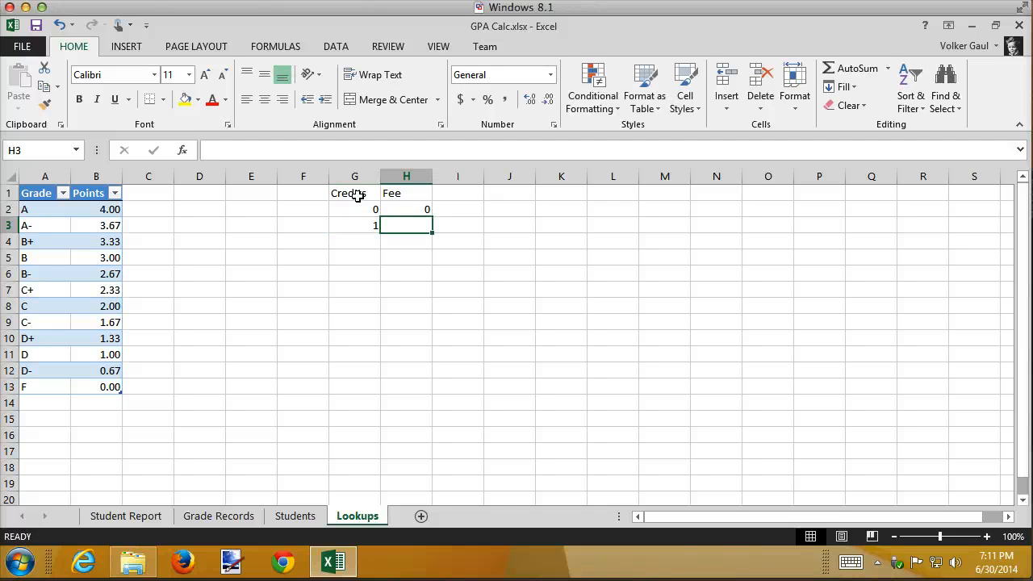
pyautogui.write('10')
pyautogui.press('Return')
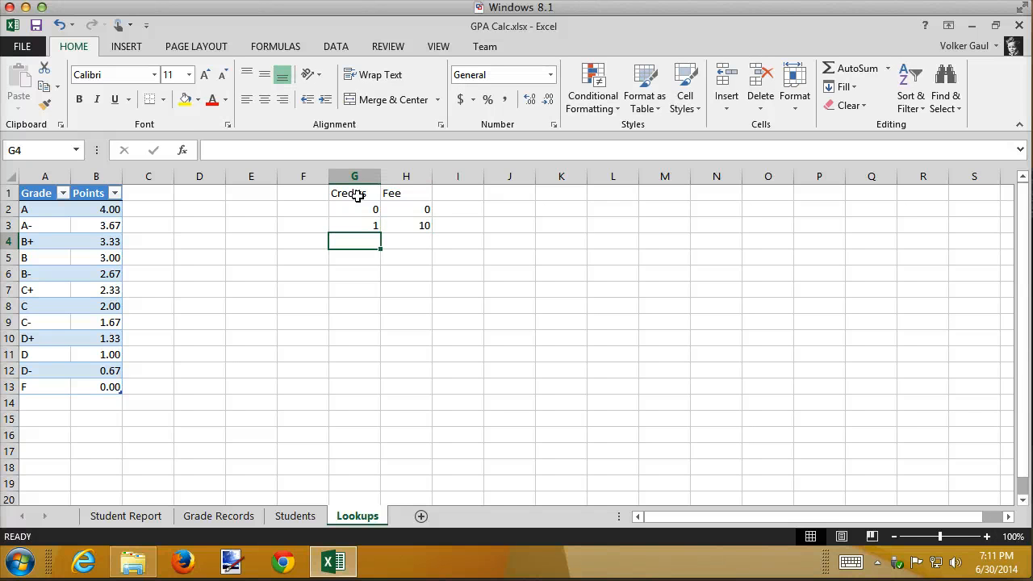
# Add the remaining fee tiers in G4:H5: 6 credits with fee 20, and 12 credits with fee 30
pyautogui.write('6')
pyautogui.press('Tab')
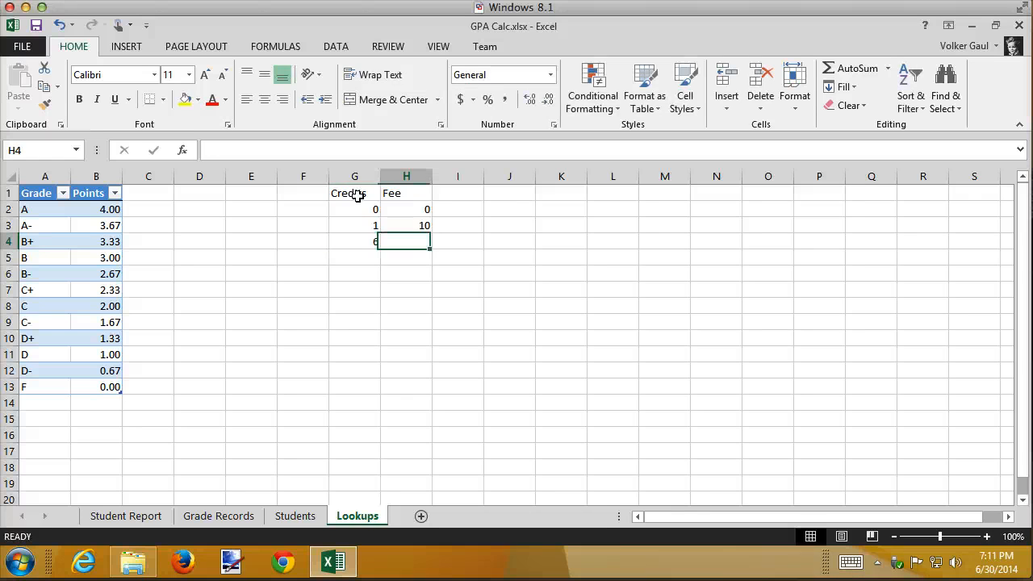
pyautogui.write('20')
pyautogui.press('Return')
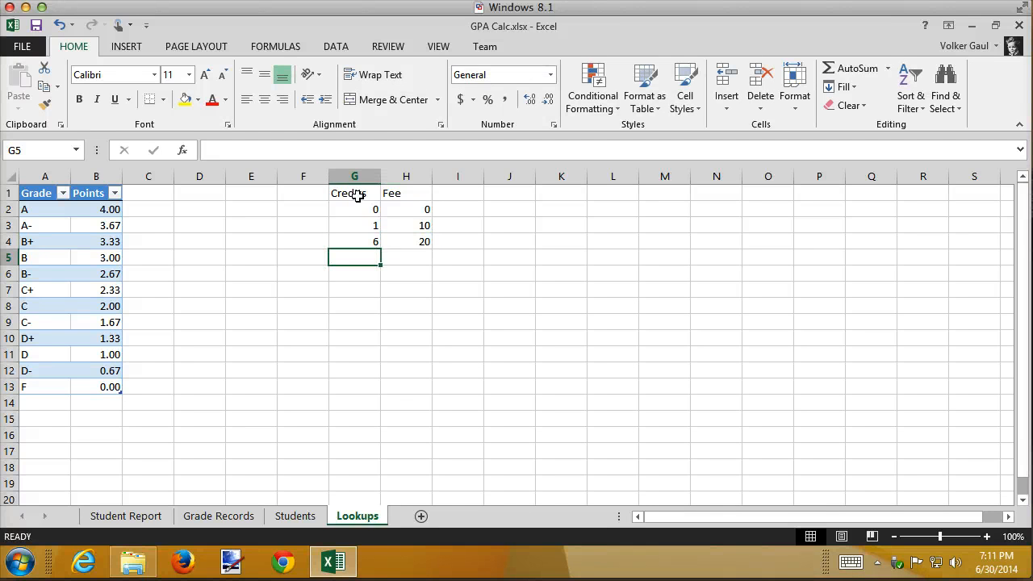
pyautogui.write('12')
pyautogui.press('Tab')
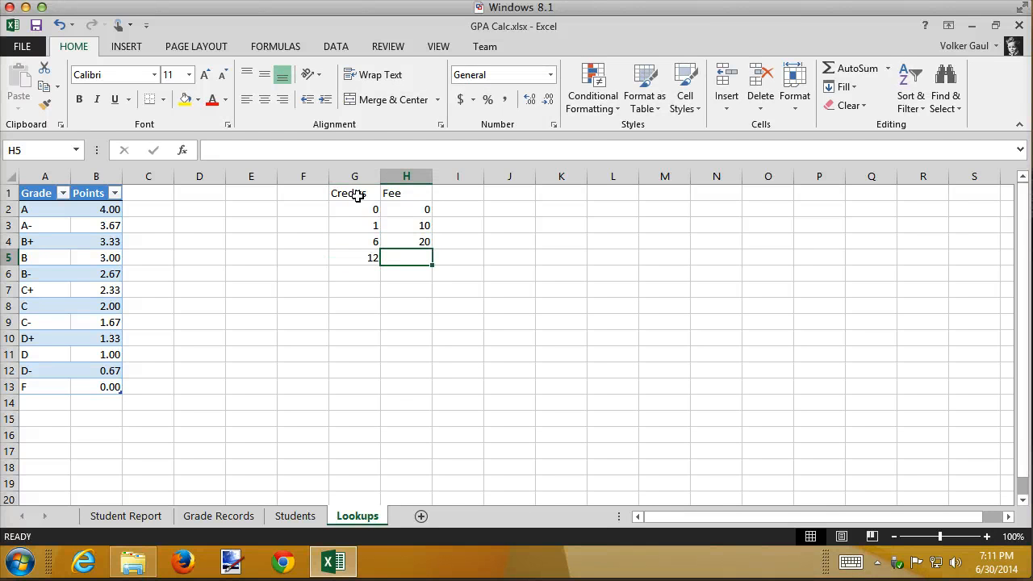
pyautogui.write('30')
pyautogui.press('Return')
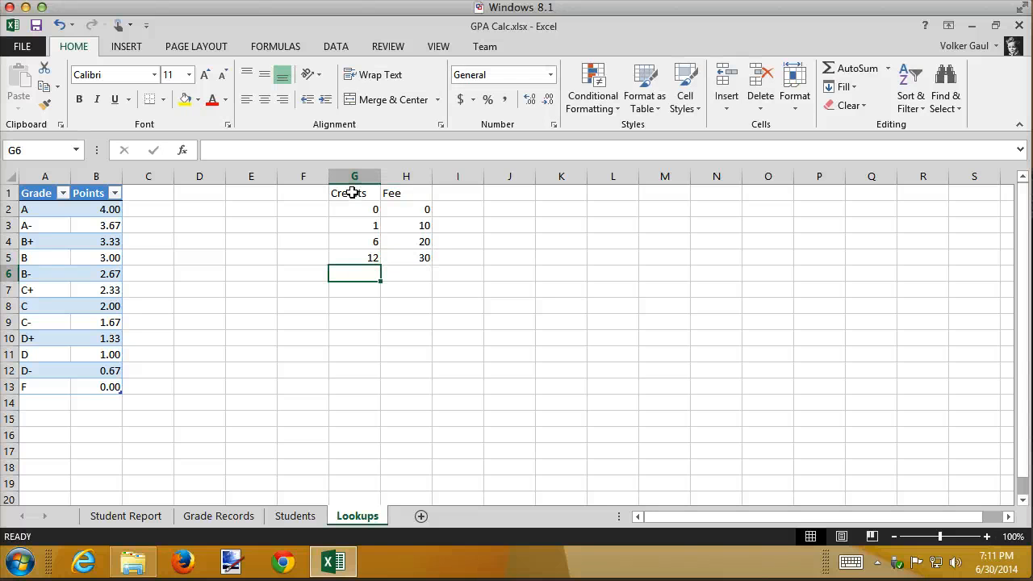
# Make the Credits and Fee headers in G1:H1 bold and give them a bottom border
pyautogui.moveTo(337, 193); pyautogui.dragTo(395, 194)
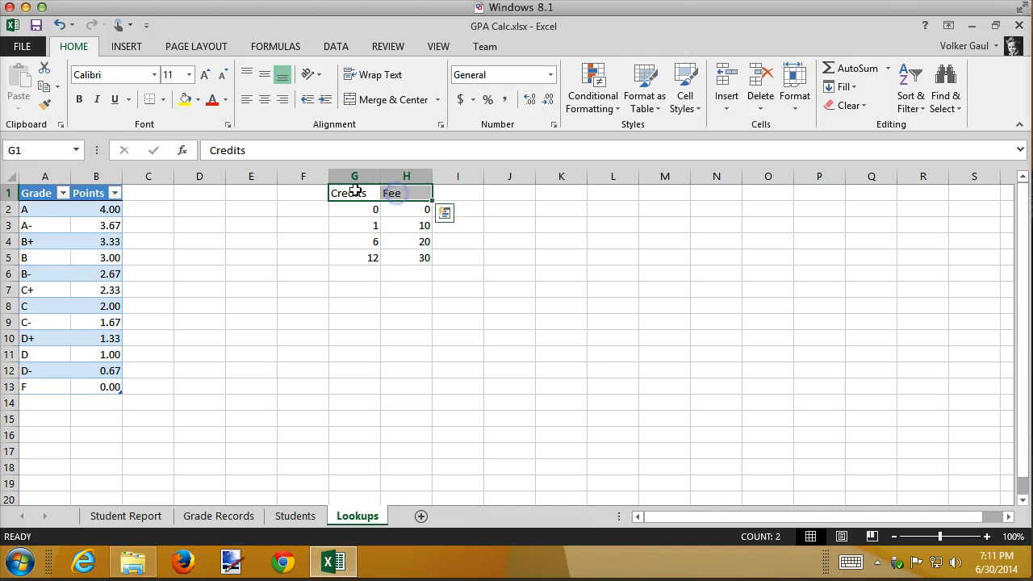
pyautogui.click(79, 99)
pyautogui.click(115, 98)
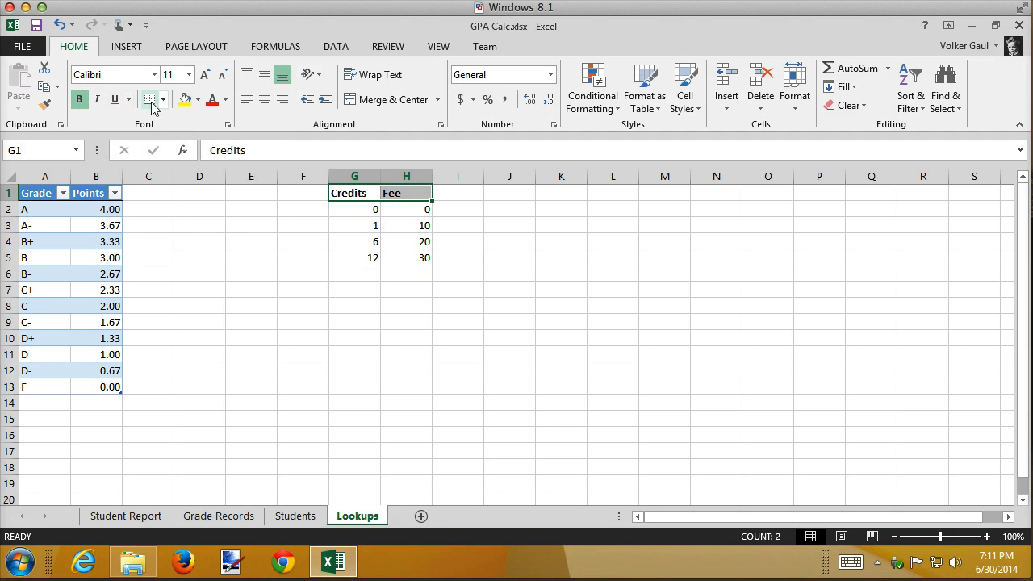
pyautogui.click(152, 103)
# Format the fee amounts in H2:H5 as Currency
pyautogui.moveTo(413, 210); pyautogui.dragTo(415, 258)
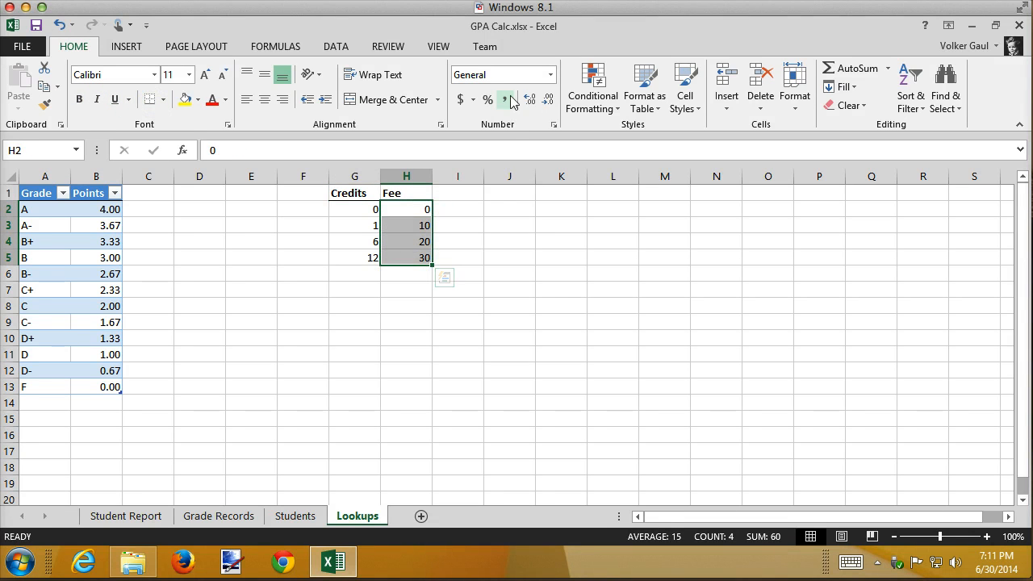
pyautogui.click(550, 75)
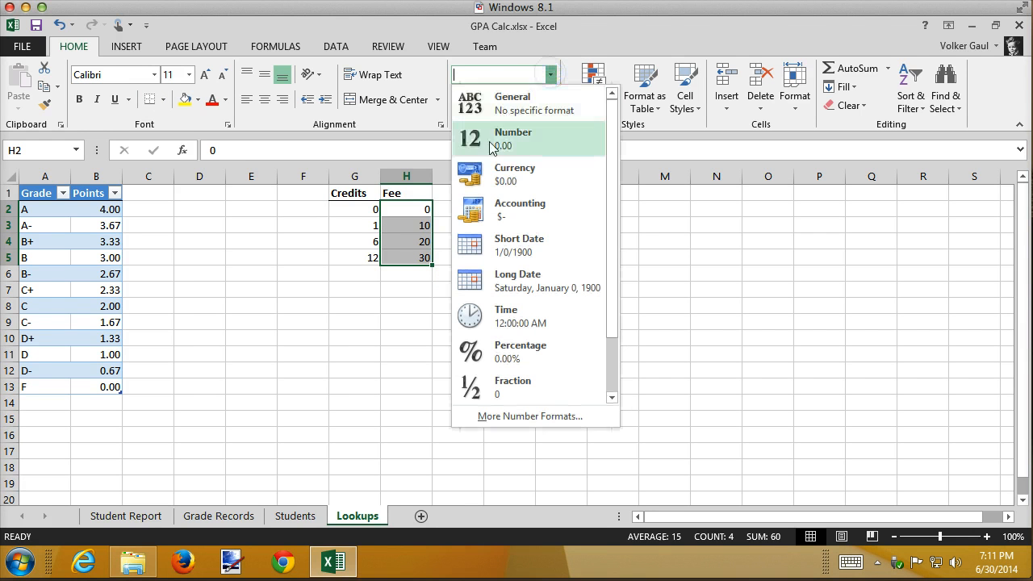
pyautogui.click(490, 169)
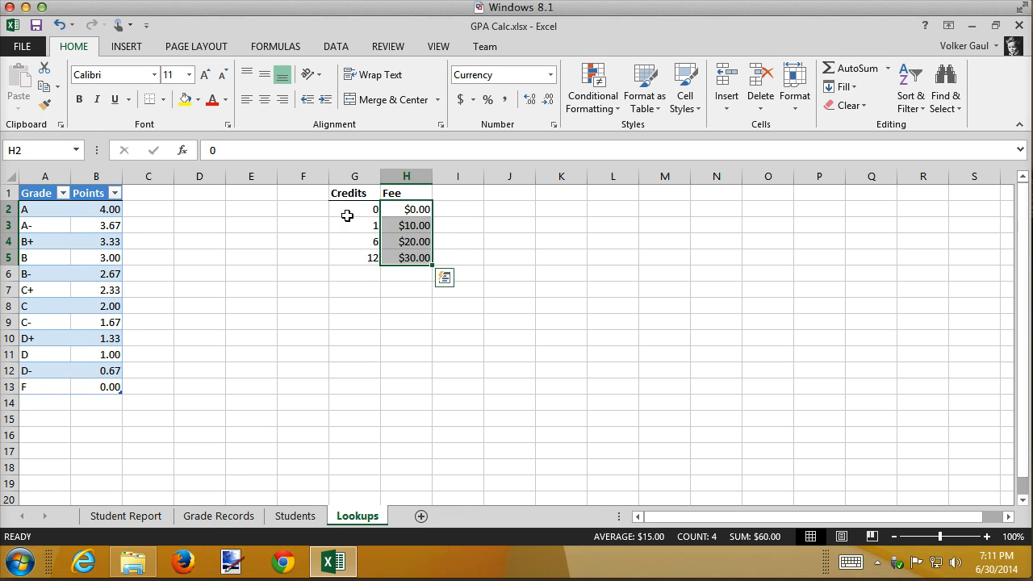
# Name the range G2:H5 on the Lookups sheet ActivityFees
pyautogui.moveTo(347, 213); pyautogui.dragTo(394, 259)
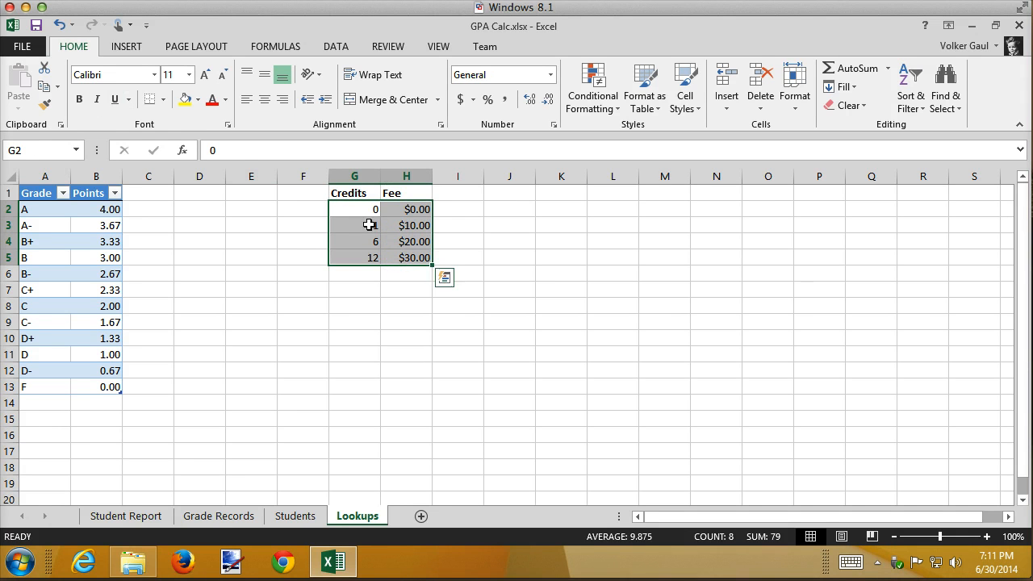
pyautogui.click(38, 150)
pyautogui.write('ActivityFees')
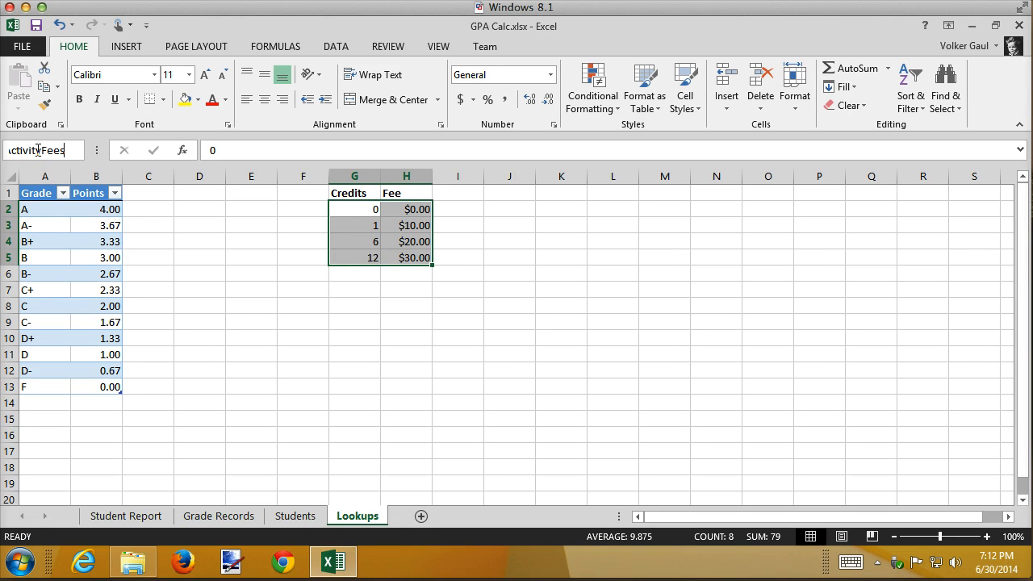
pyautogui.press('Return')
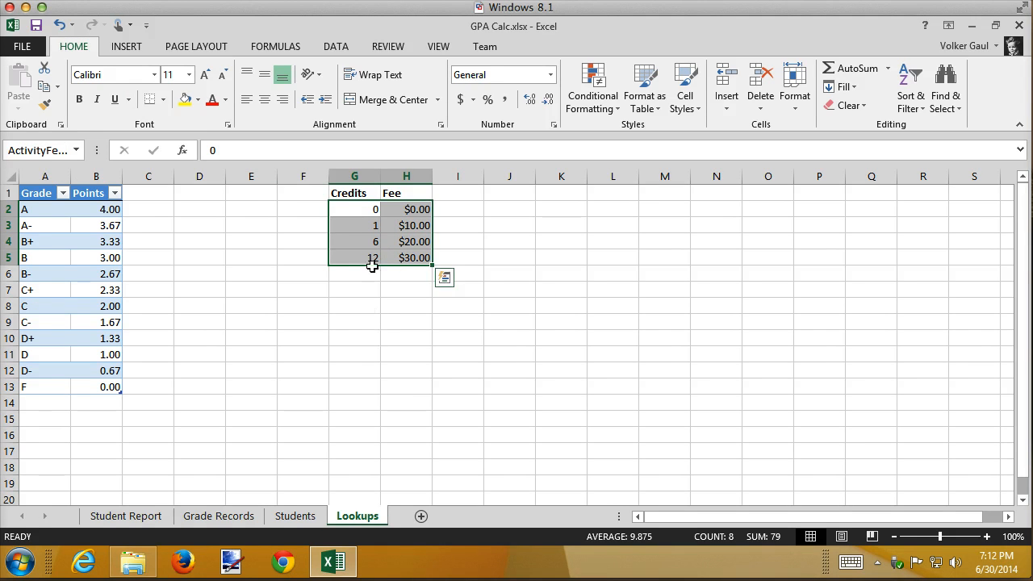
pyautogui.click(370, 229)
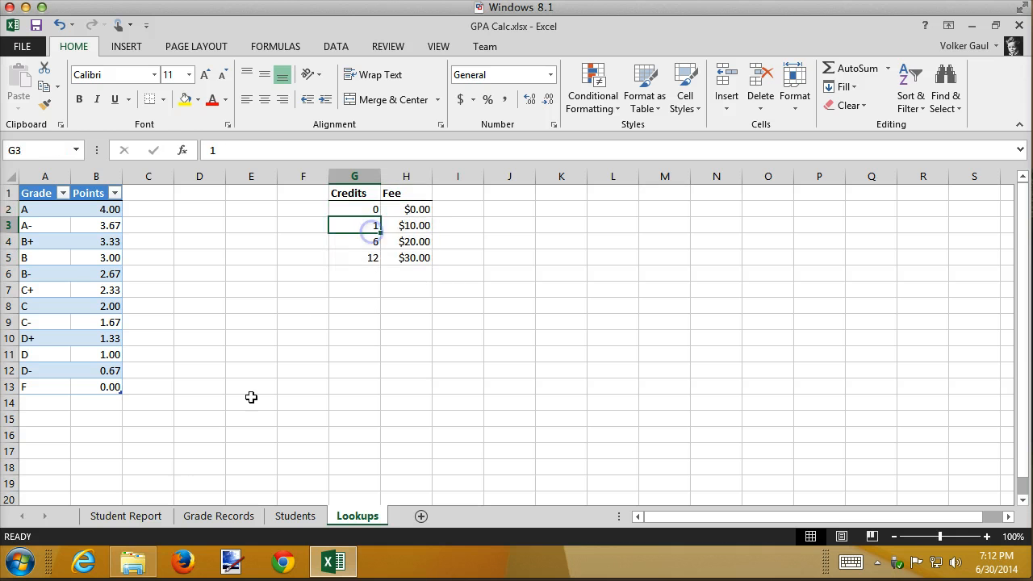
# Insert a VLOOKUP function in B15 on Student Report with the Total Credits cell B9 as its lookup value
pyautogui.click(136, 517)
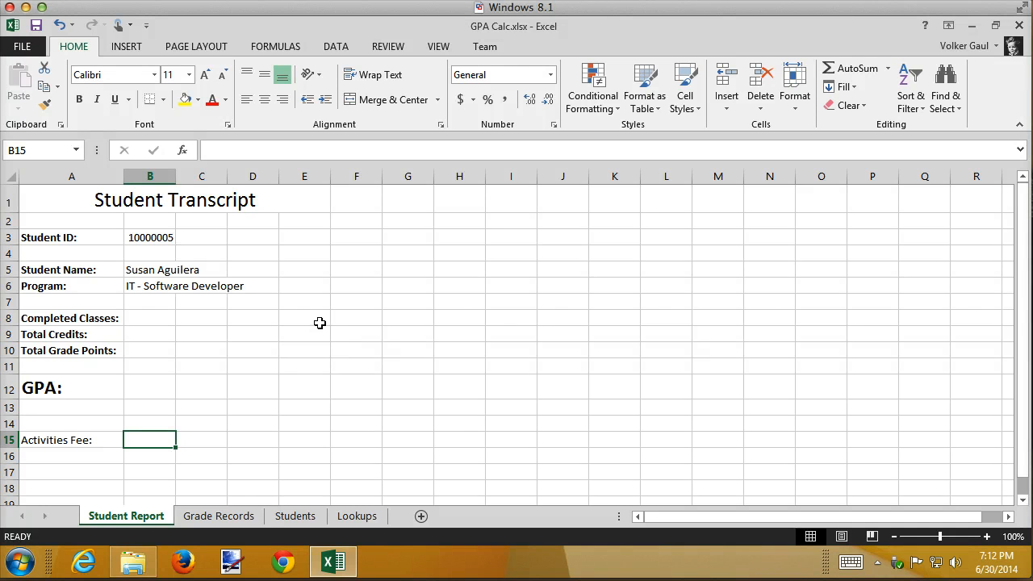
pyautogui.click(184, 155)
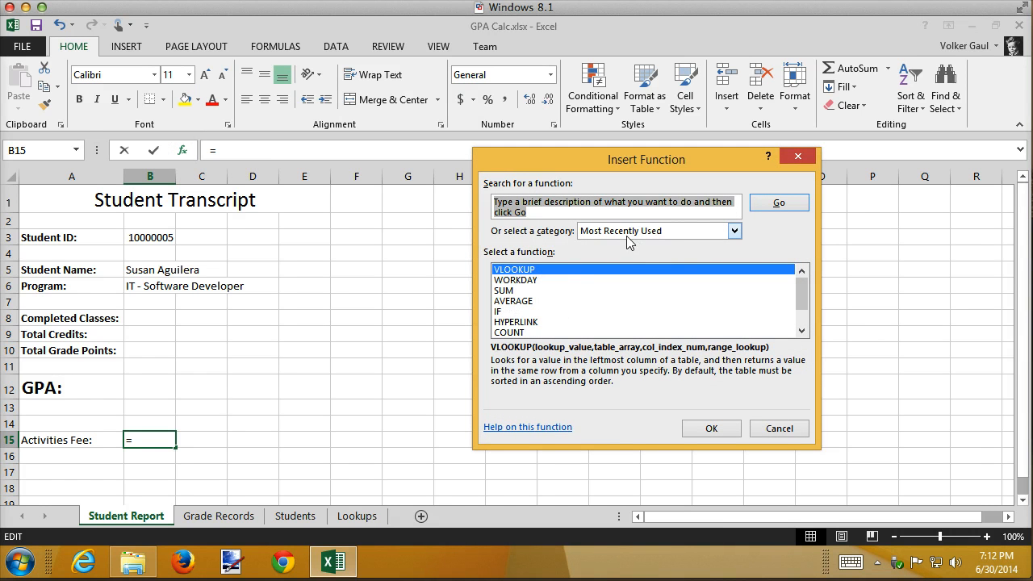
pyautogui.click(699, 428)
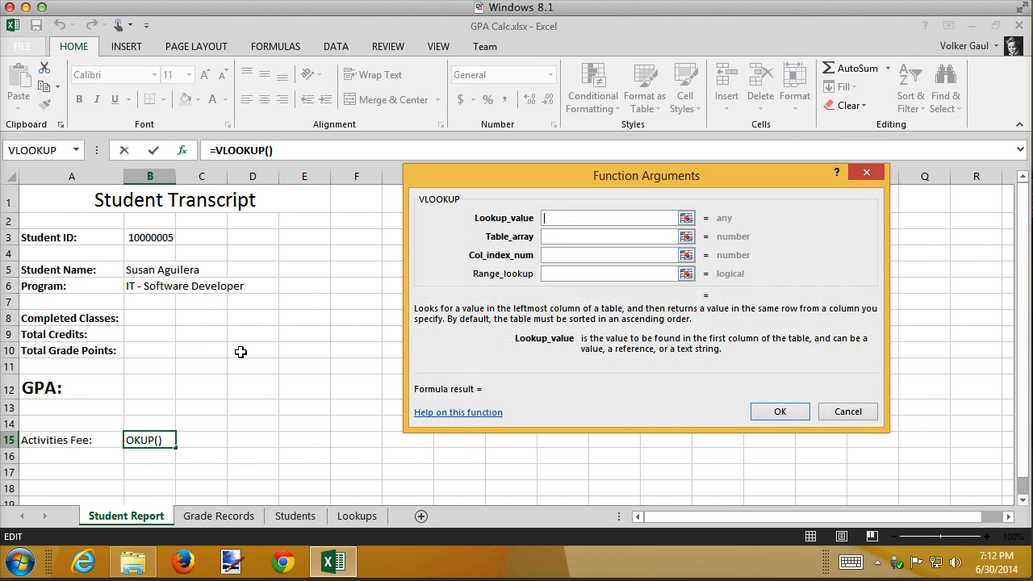
pyautogui.click(158, 337)
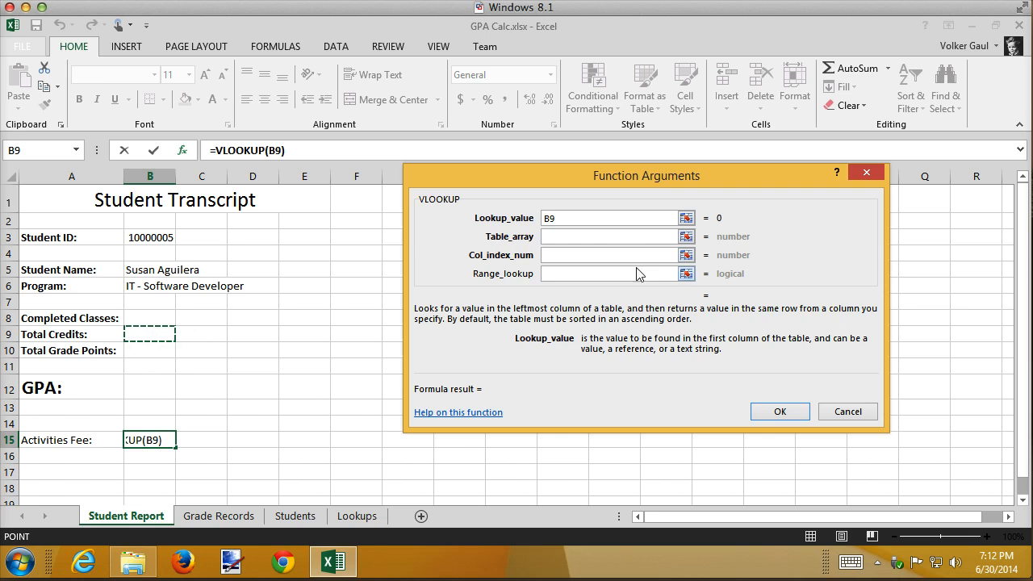
# Try activityfees as the table array of the VLOOKUP in B15, and clear the argument again
pyautogui.click(637, 236)
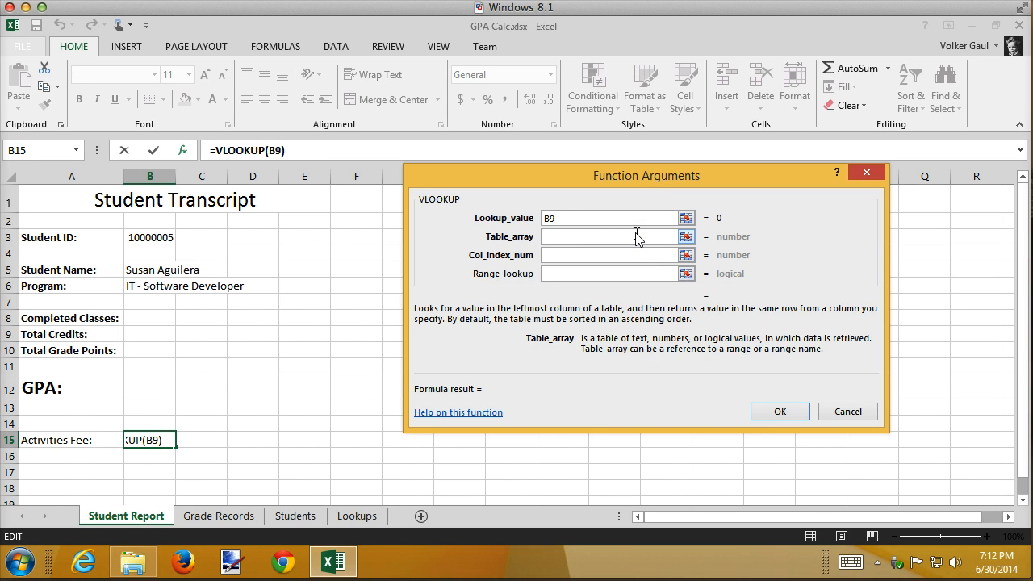
pyautogui.write('activiy')
pyautogui.press('BackSpace')
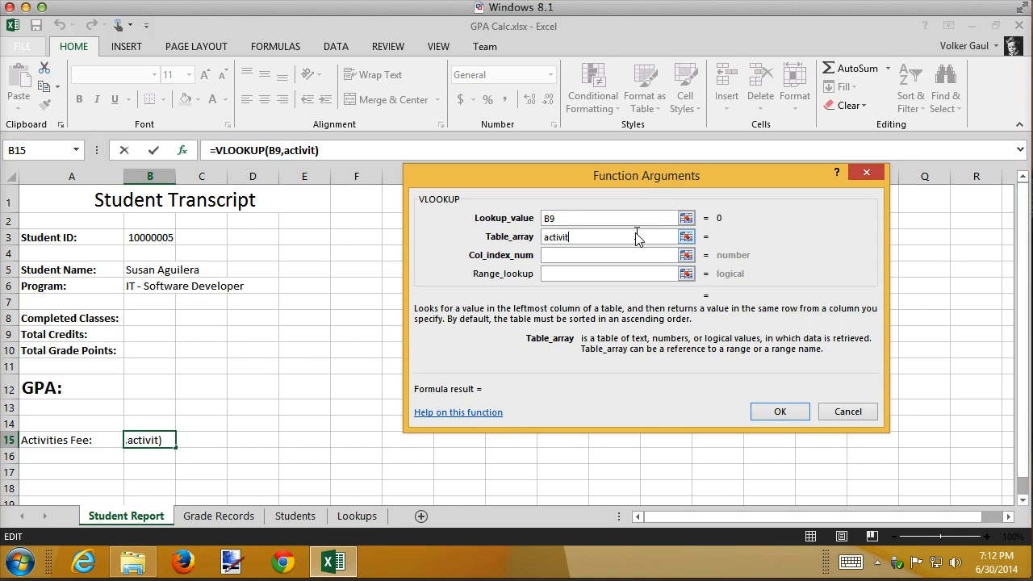
pyautogui.write('tyfees')
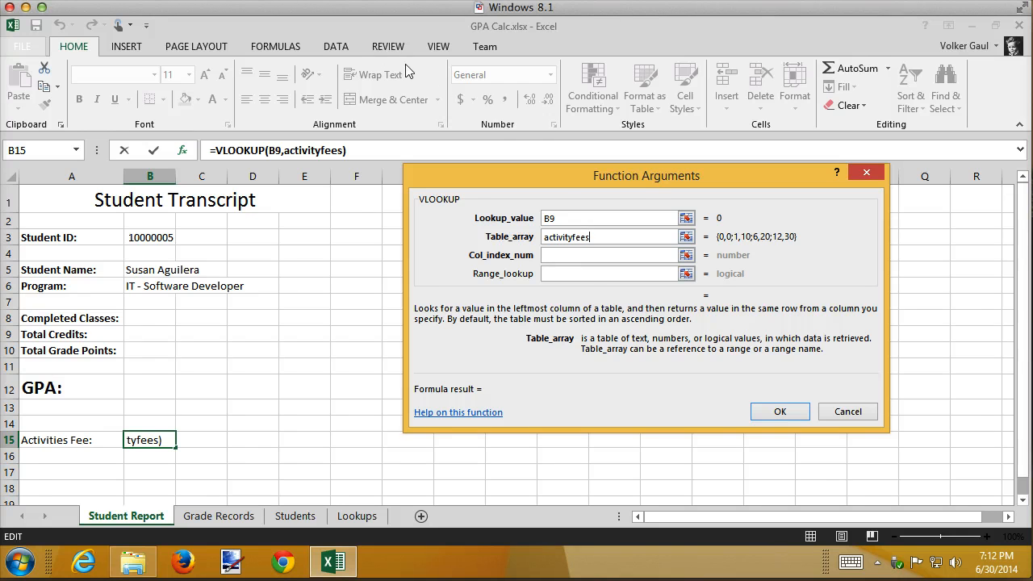
pyautogui.click(276, 46)
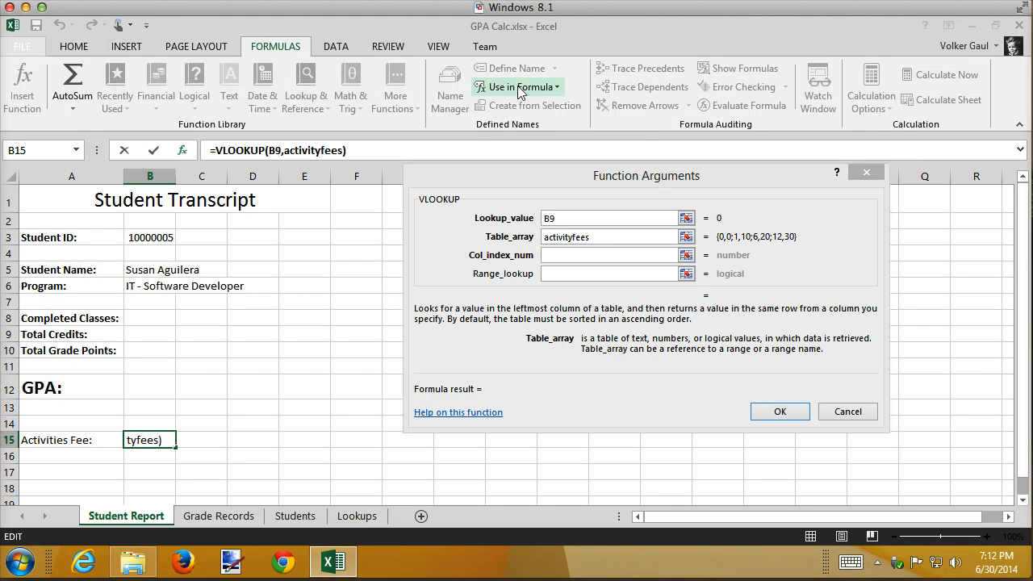
pyautogui.click(595, 236)
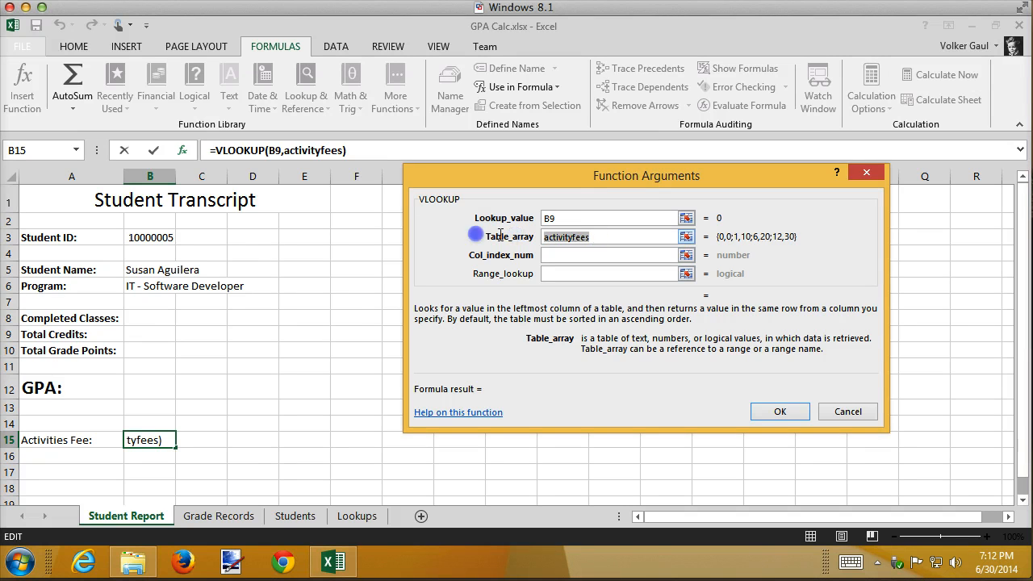
pyautogui.click(476, 237)
pyautogui.press('Delete')
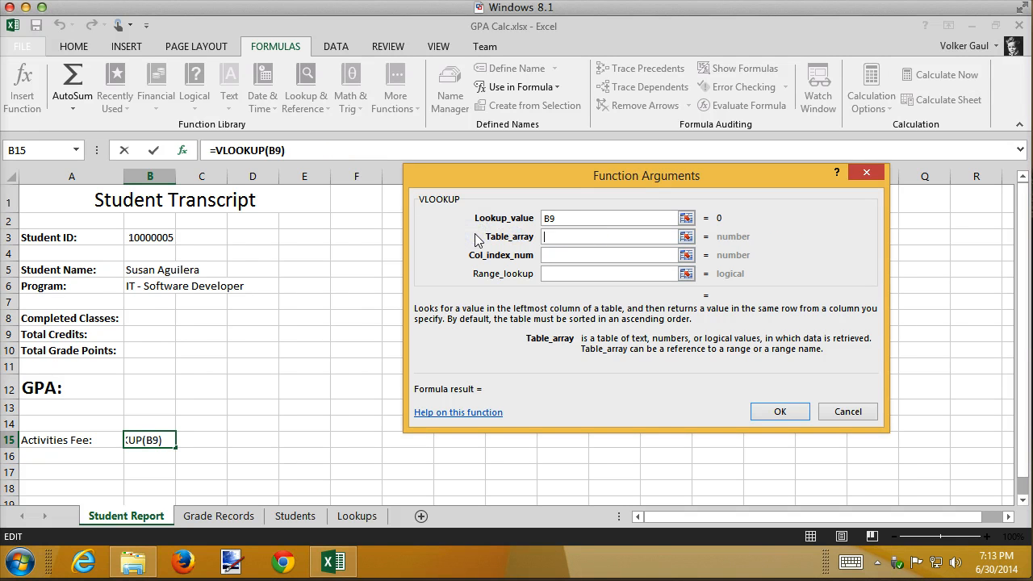
# Insert the defined name ActivityFees as the table array, set the column index to 2, and complete the VLOOKUP in B15
pyautogui.click(549, 88)
pyautogui.click(541, 109)
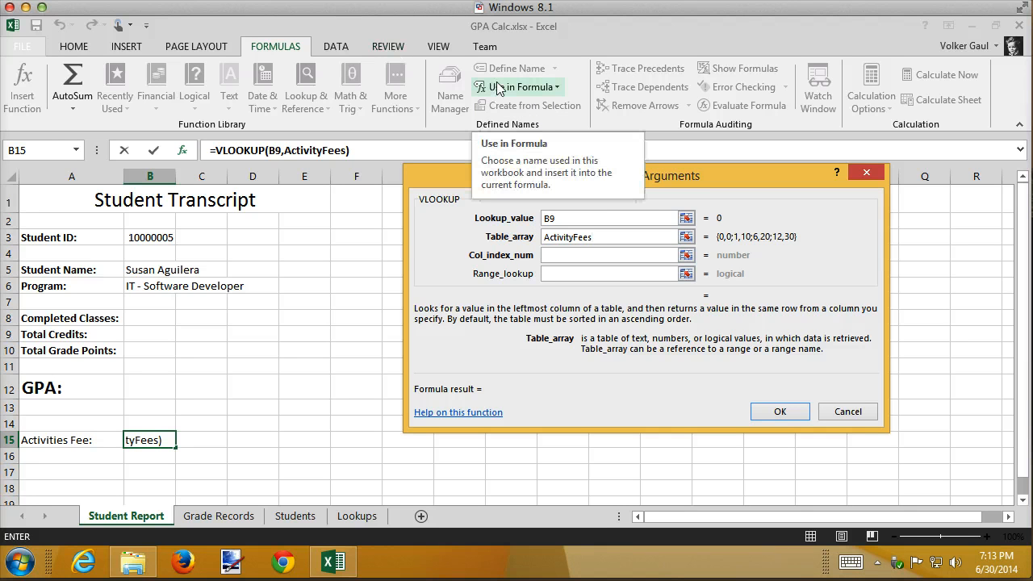
pyautogui.click(563, 253)
pyautogui.write('2')
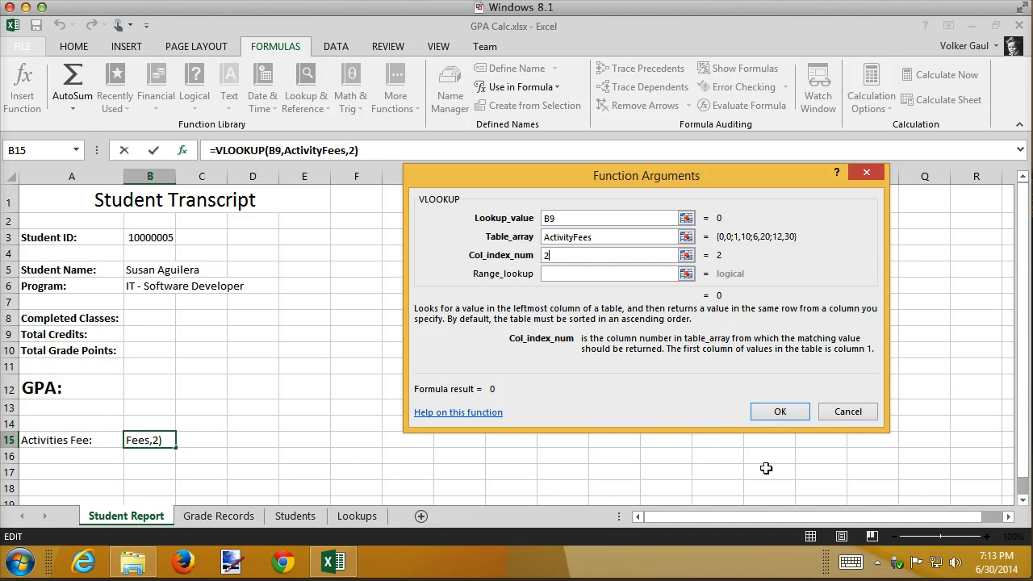
pyautogui.click(783, 412)
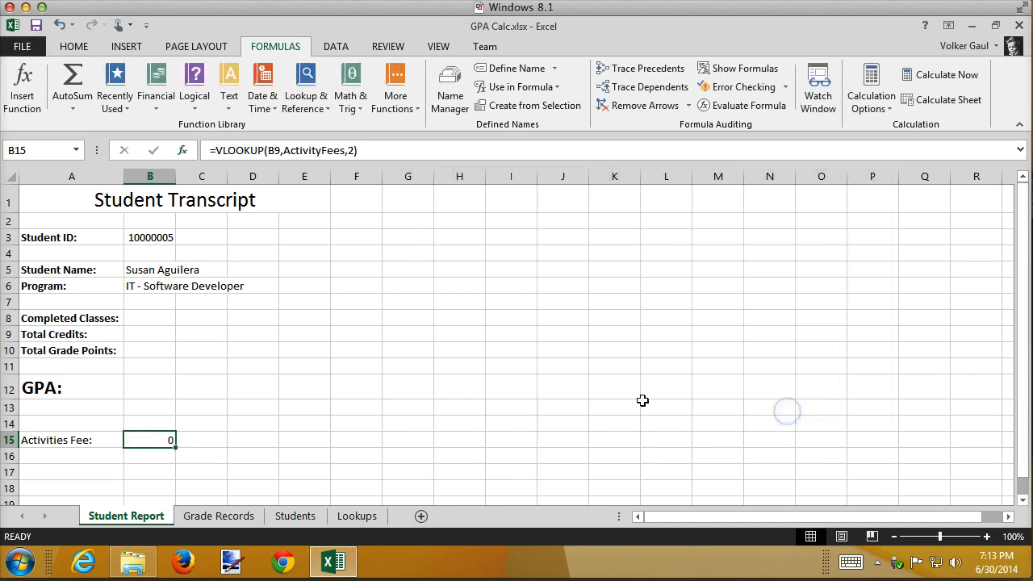
# Enter 1 as Total Credits in B9 to test the activities fee lookup
pyautogui.click(139, 334)
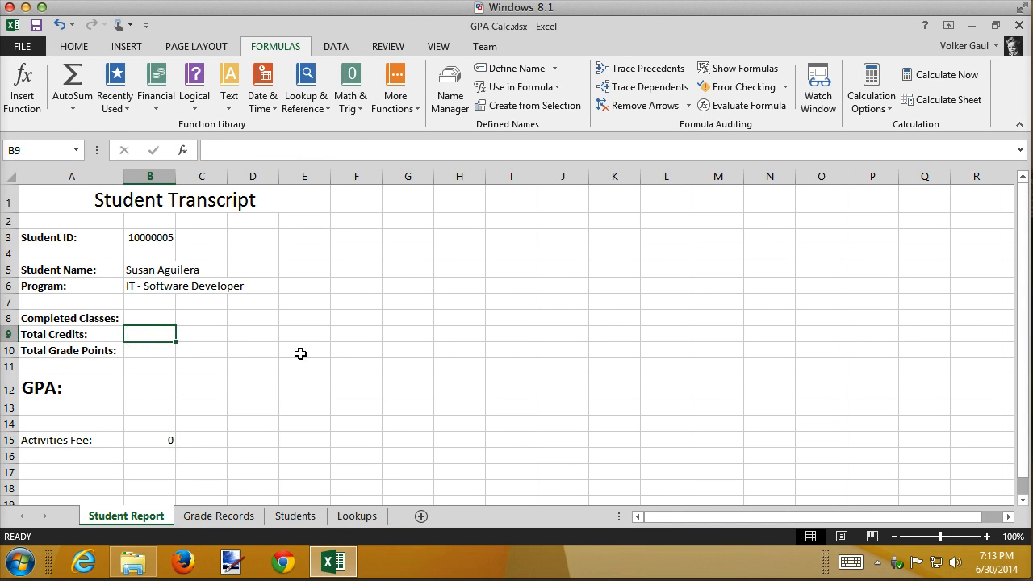
pyautogui.write('1')
pyautogui.press('Return')
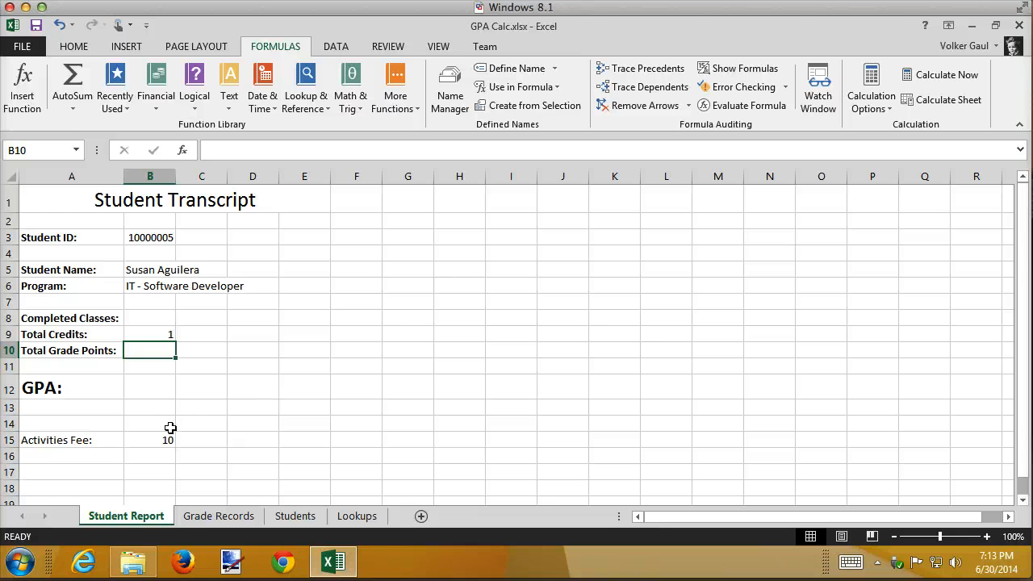
# Format the Activities Fee result in B15 as Currency
pyautogui.click(169, 435)
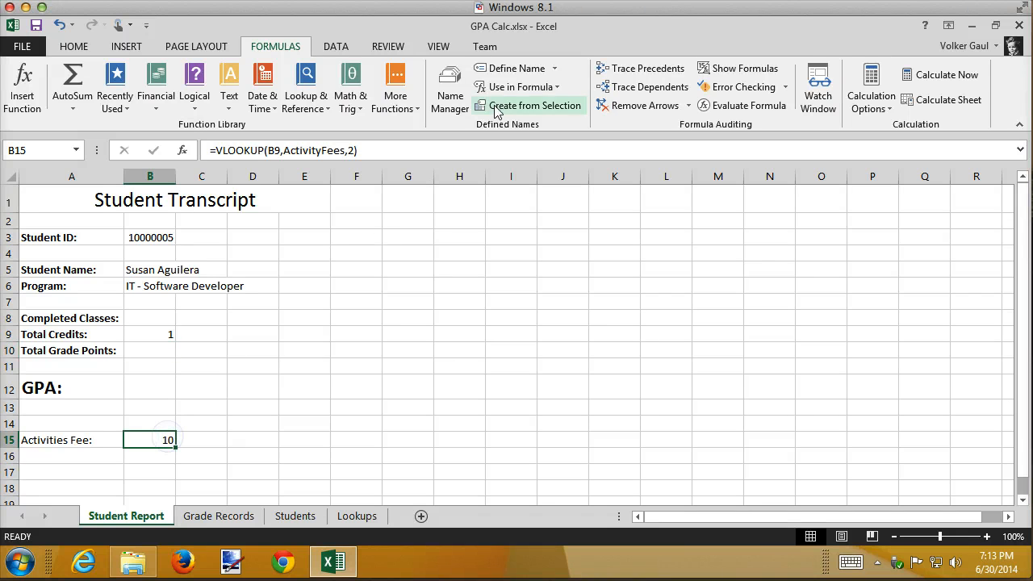
pyautogui.click(77, 47)
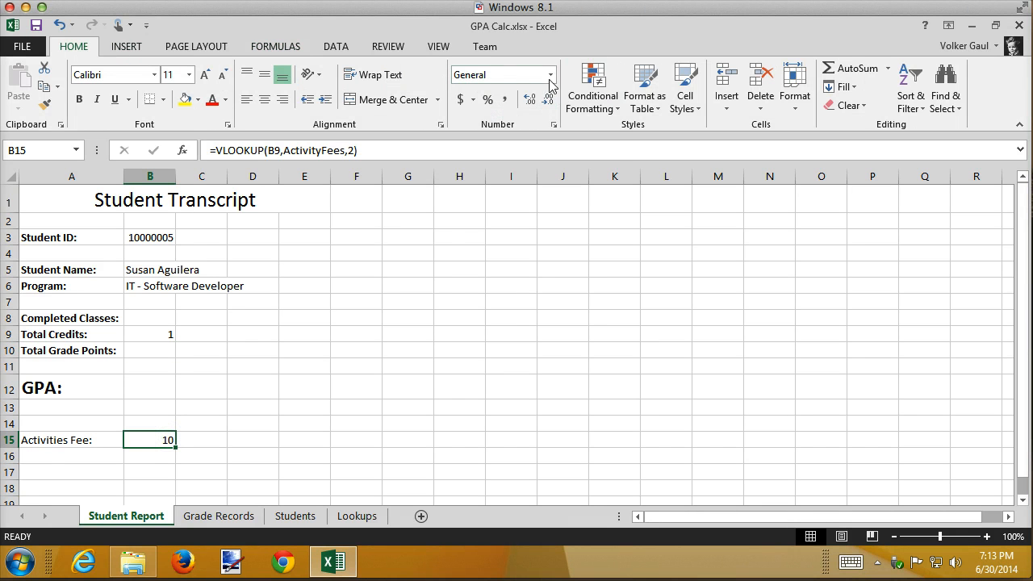
pyautogui.click(551, 74)
pyautogui.click(528, 168)
# Test the activities fee lookup by entering 2, 5 and 6 in turn as Total Credits in B9
pyautogui.click(160, 335)
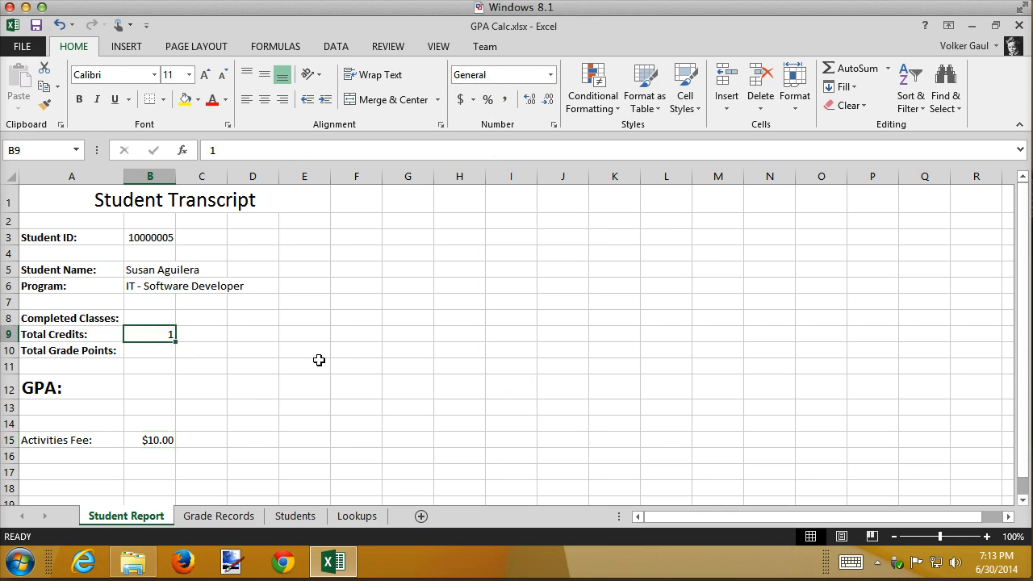
pyautogui.write('2')
pyautogui.press('Return')
pyautogui.click(171, 336)
pyautogui.write('5')
pyautogui.press('Return')
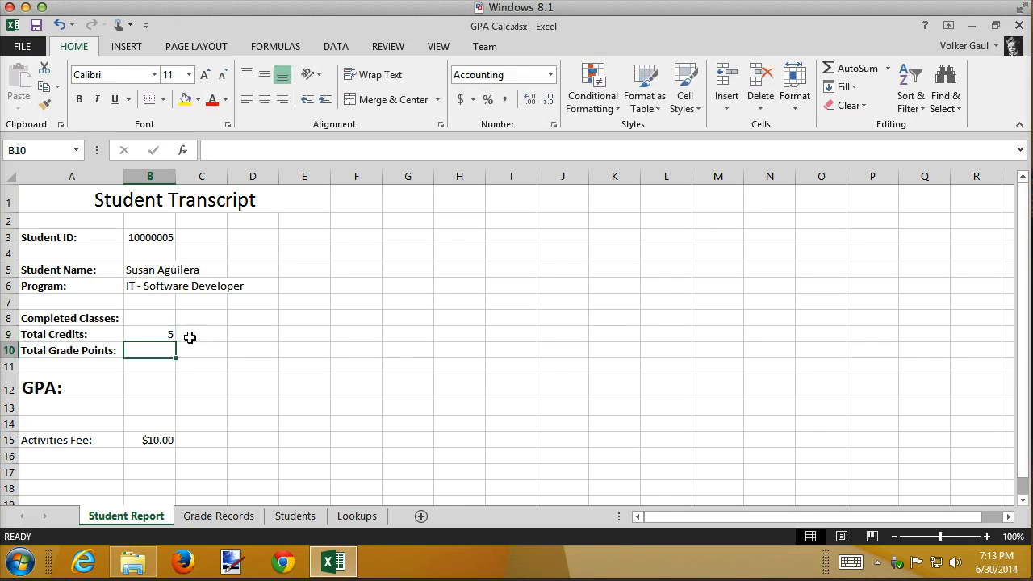
pyautogui.click(169, 335)
pyautogui.write('6')
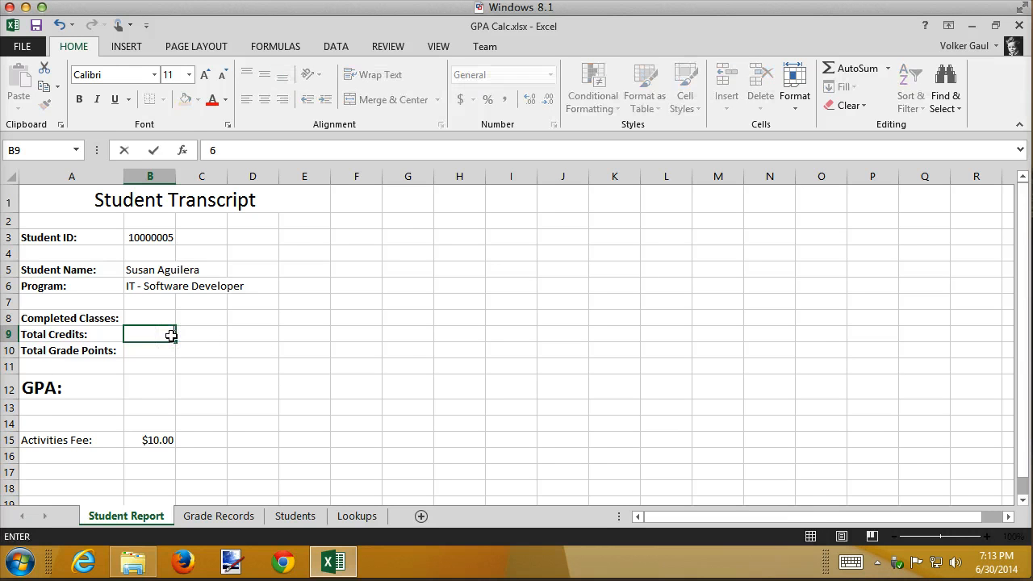
pyautogui.press('Return')
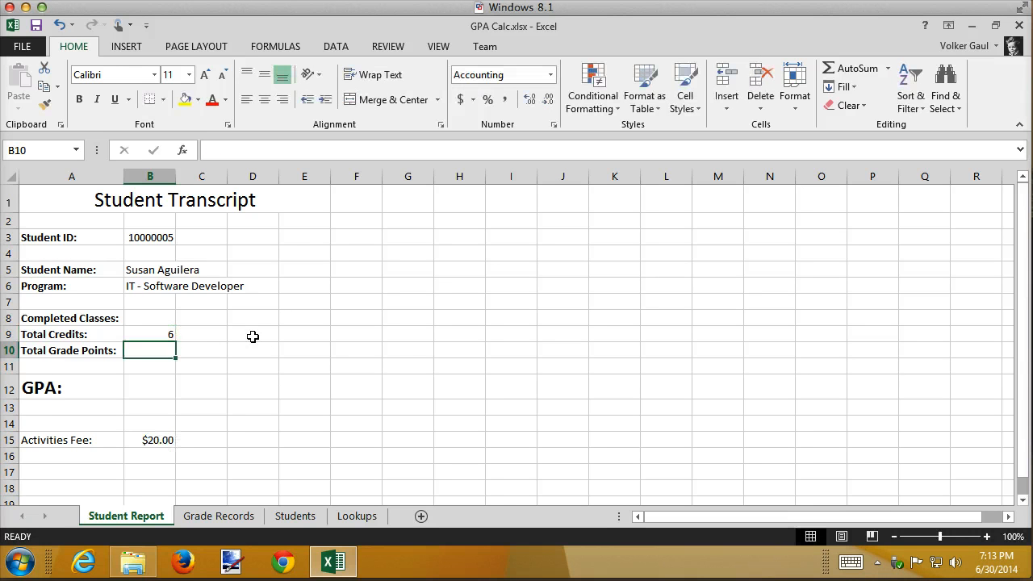
# Check the fee table on the Lookups sheet, and test 11, 12 and 99 as Total Credits in B9 on Student Report
pyautogui.click(356, 516)
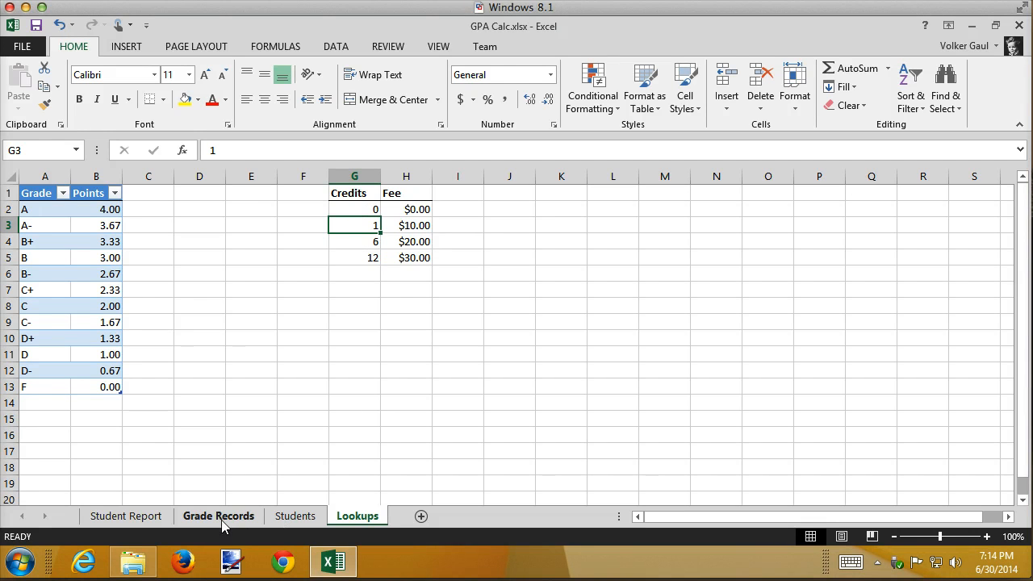
pyautogui.click(143, 517)
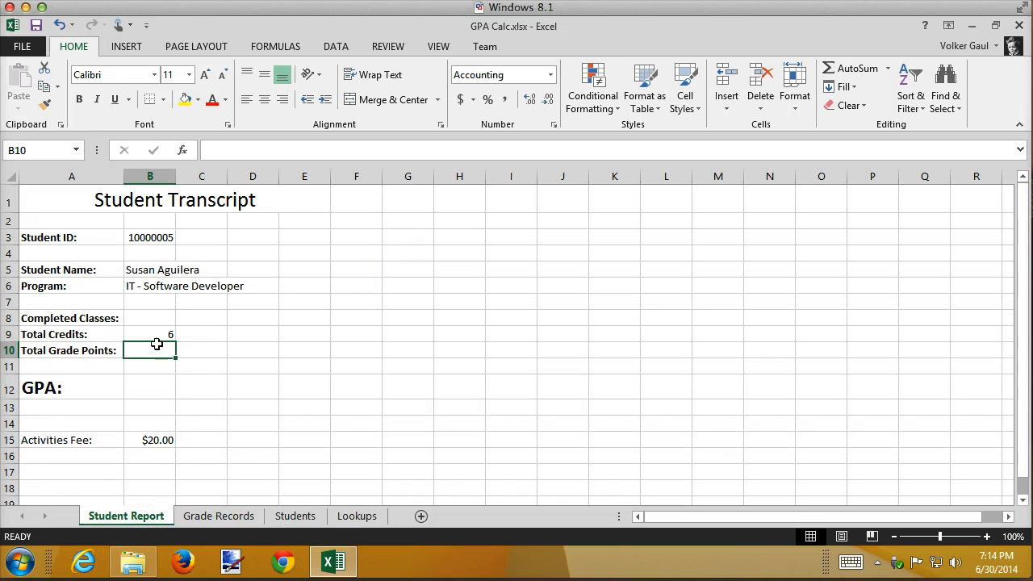
pyautogui.click(157, 336)
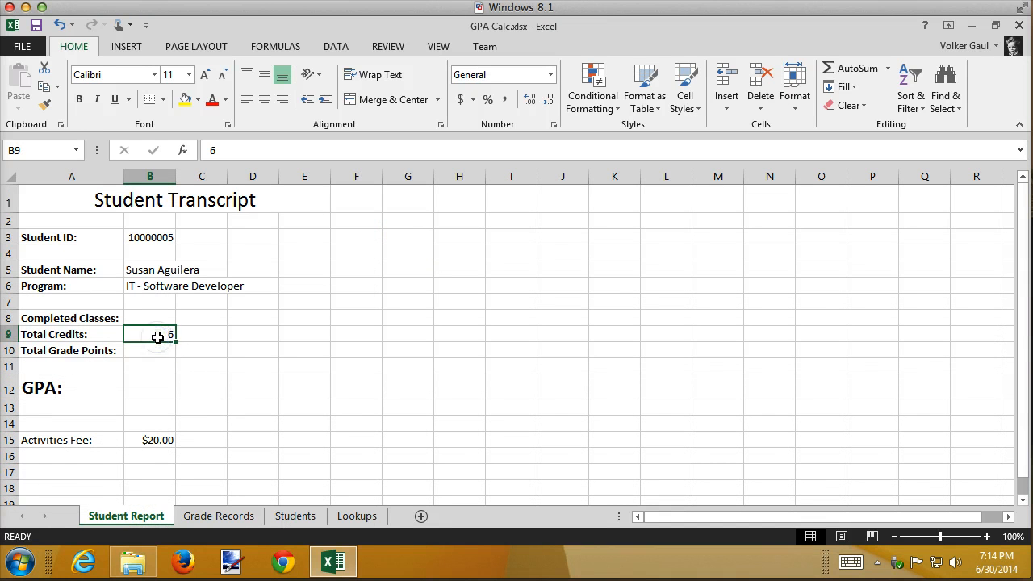
pyautogui.write('1')
pyautogui.press('Return')
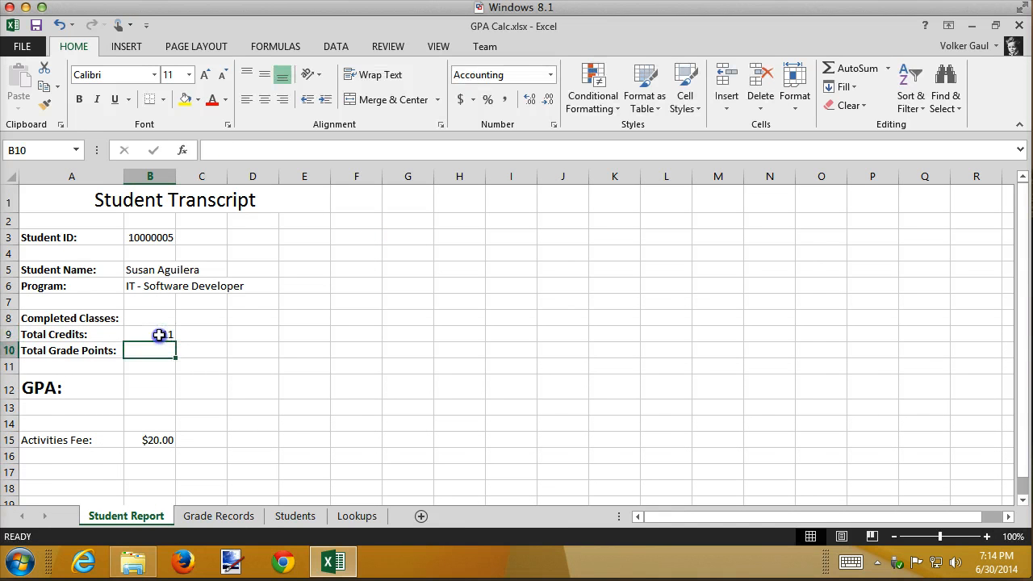
pyautogui.click(159, 335)
pyautogui.write('12')
pyautogui.press('Return')
pyautogui.click(159, 335)
pyautogui.write('9')
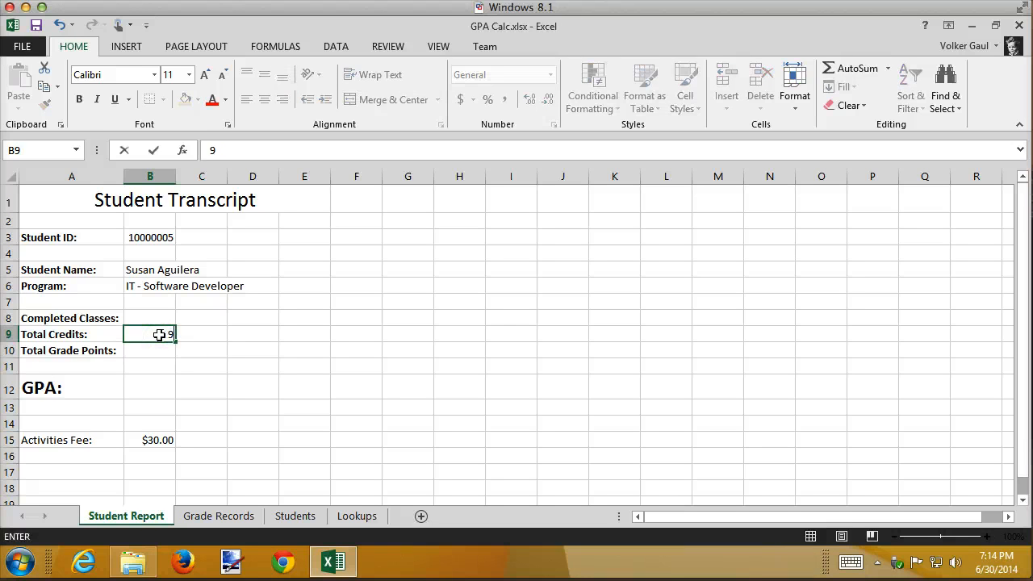
pyautogui.press('Return')
# Set Total Credits in B9 to 10
pyautogui.click(159, 335)
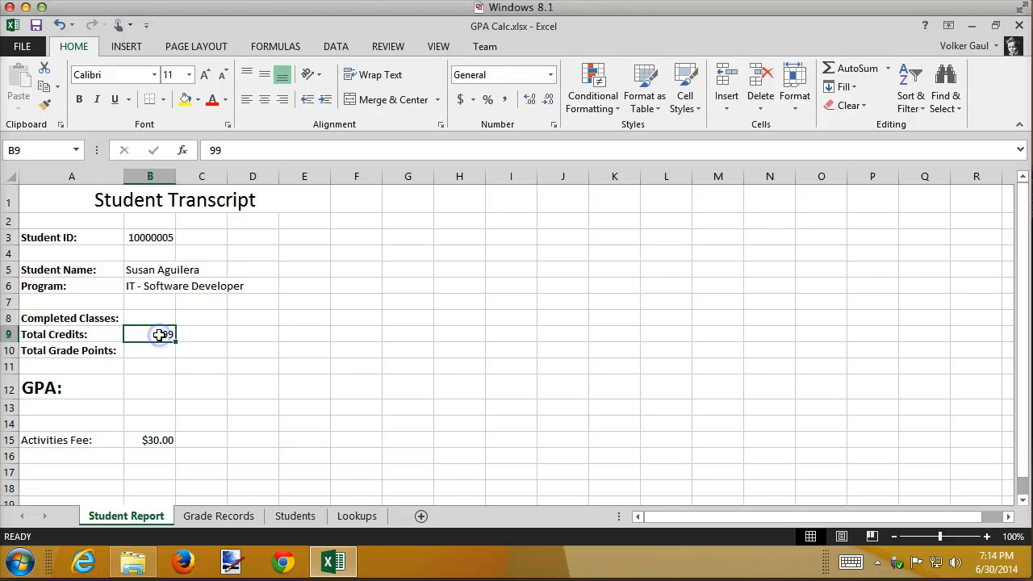
pyautogui.write('10')
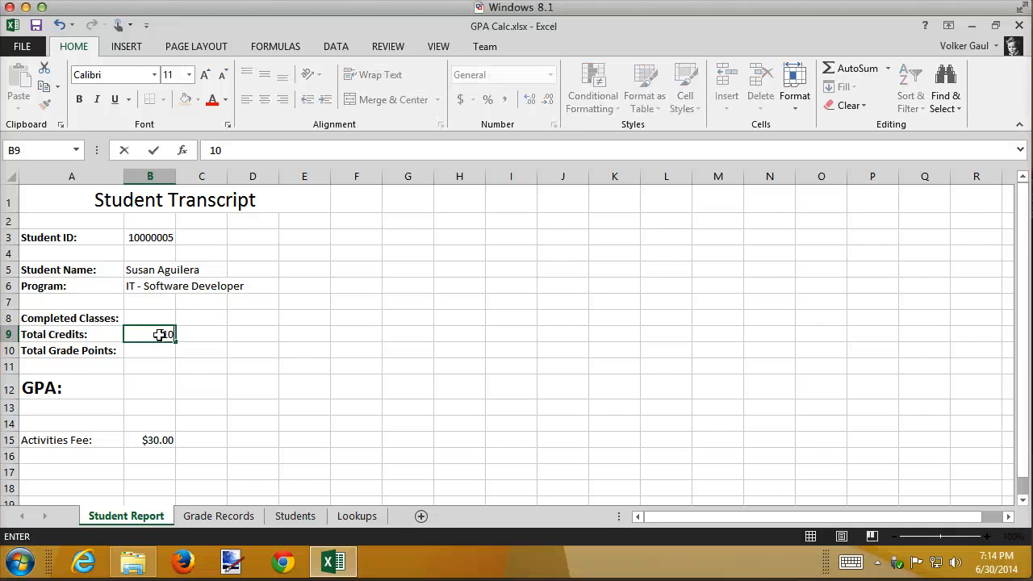
pyautogui.press('Return')
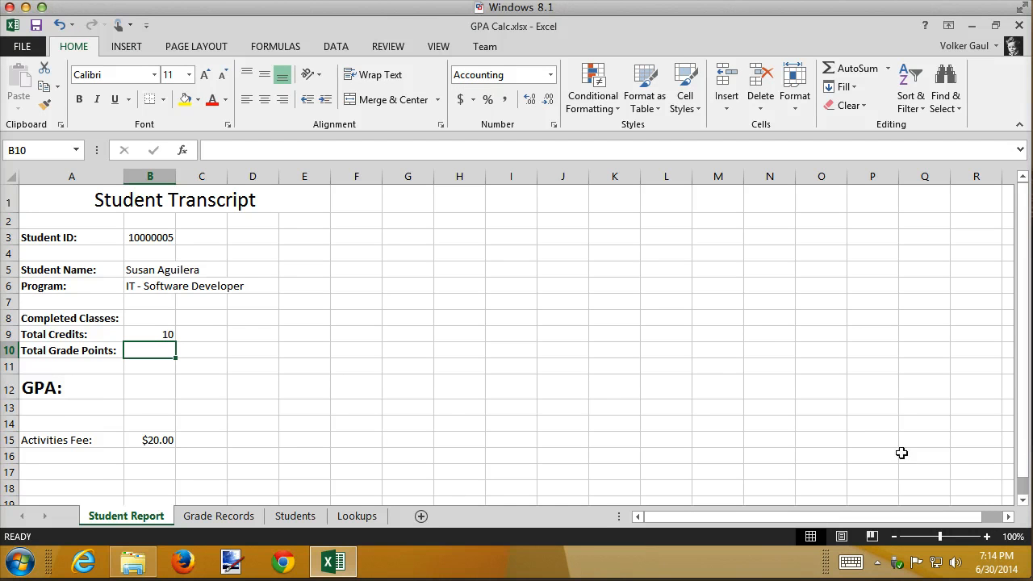
# Review the B15 fee formula, the grade points VLOOKUP on Grade Records, and the tables on the Lookups sheet
pyautogui.click(140, 334)
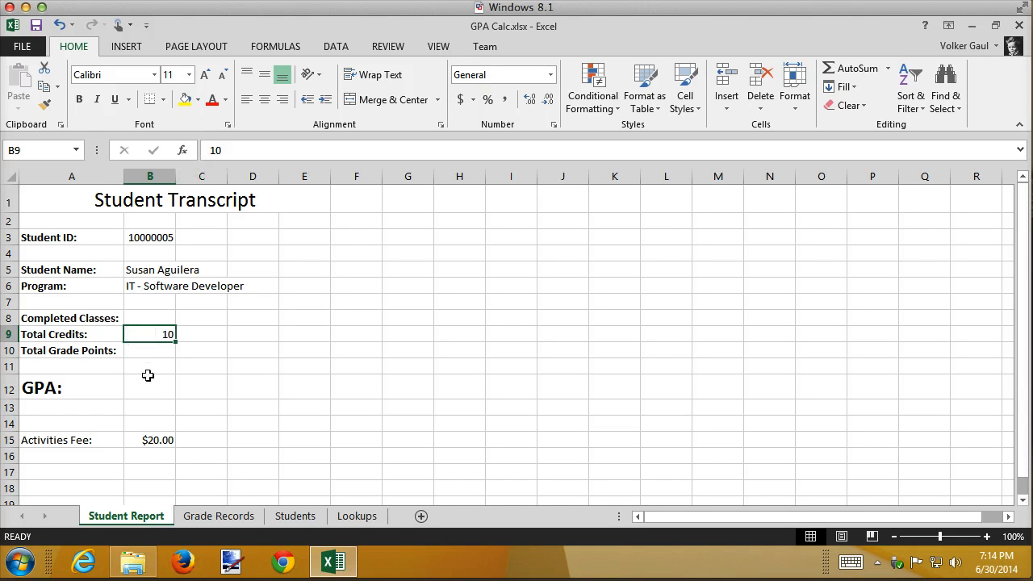
pyautogui.click(150, 454)
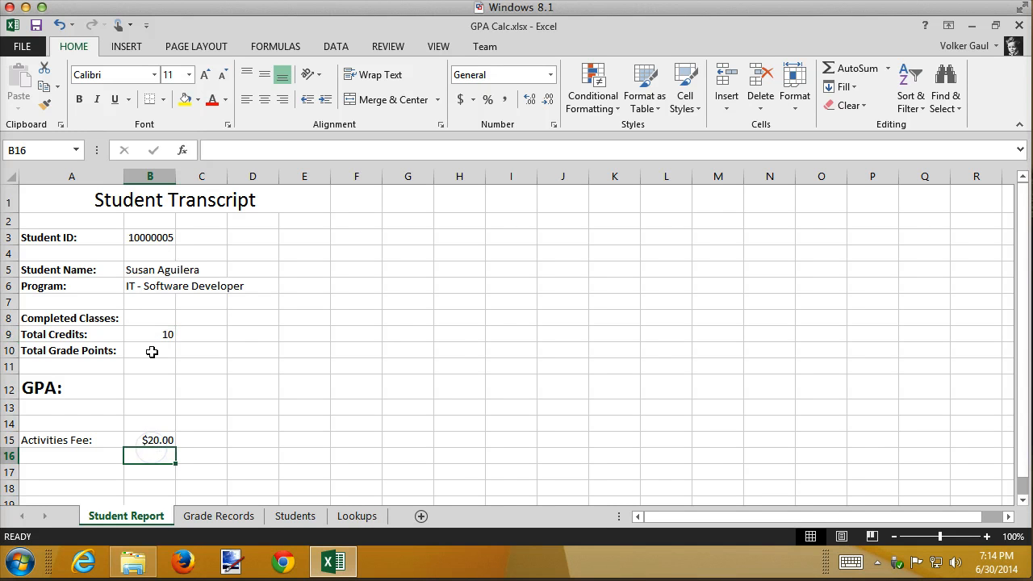
pyautogui.click(156, 441)
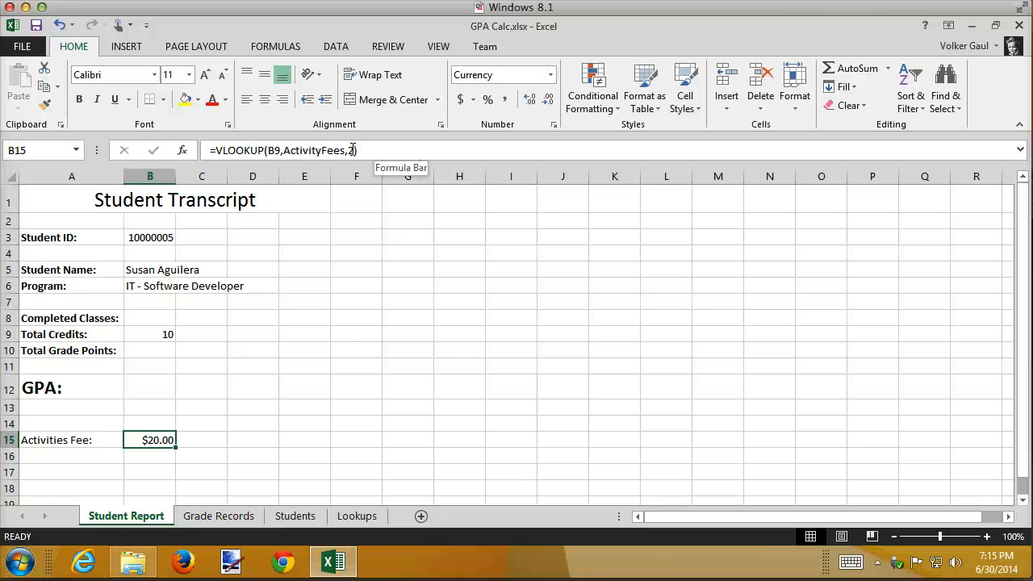
pyautogui.click(239, 518)
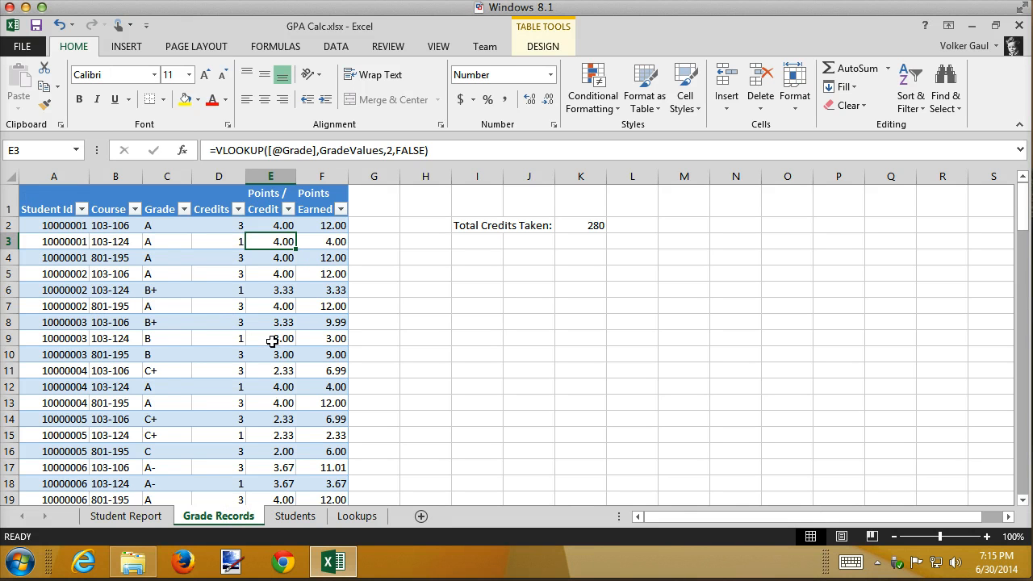
pyautogui.click(349, 514)
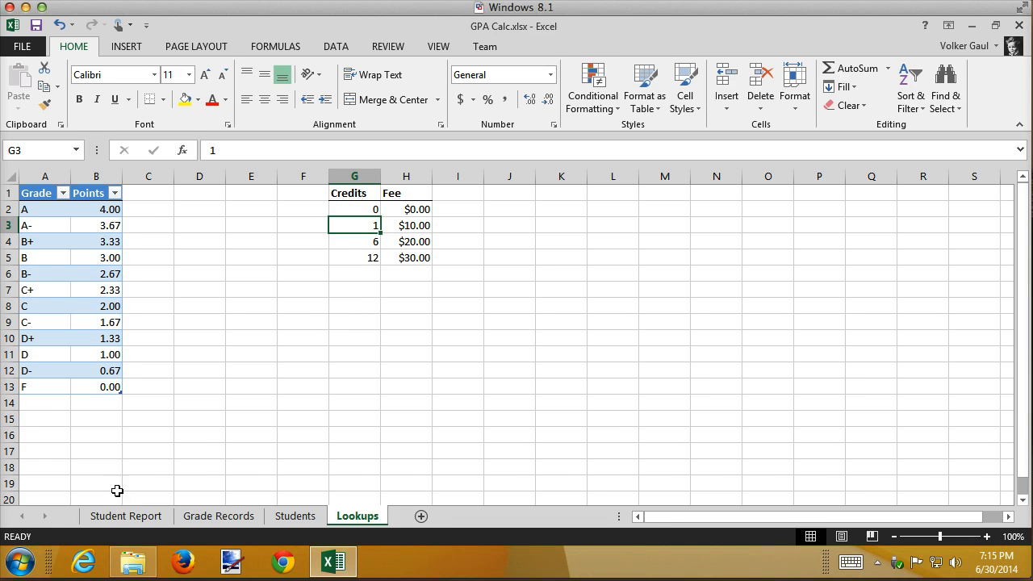
pyautogui.moveTo(133, 564)
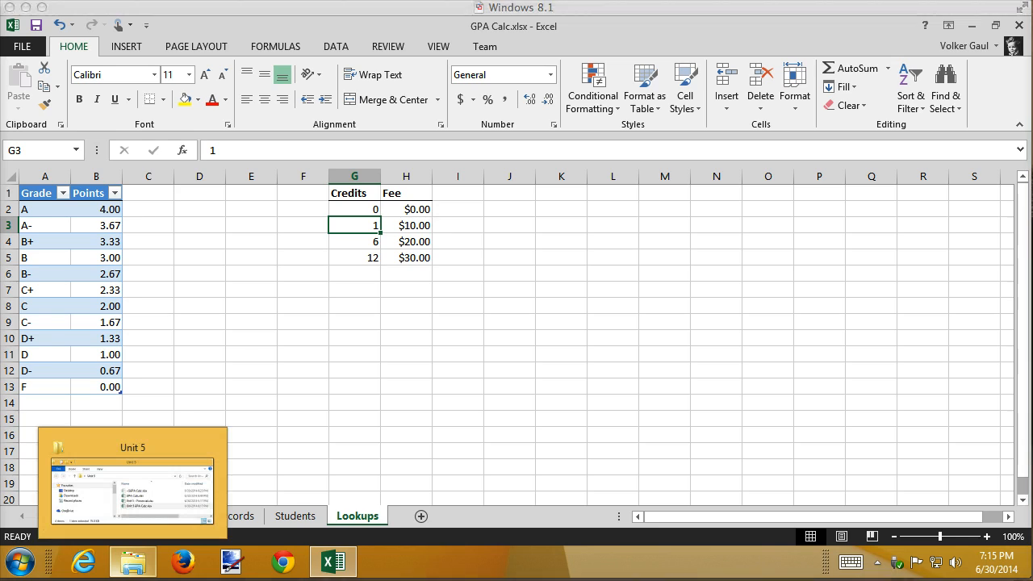